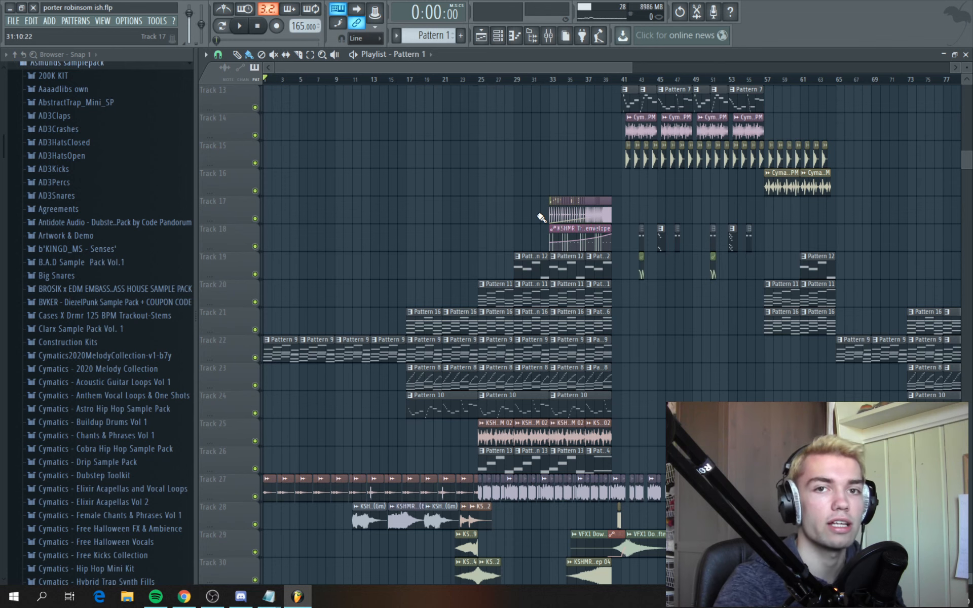
Open Track 22's Pattern 9 in the piano roll, play its chords in pattern mode, and return to the playlist
{"action": "scroll", "coordinate": [541, 218], "scroll_direction": "down", "scroll_amount": 2}
{"action": "scroll", "coordinate": [282, 87], "scroll_direction": "up", "scroll_amount": 4, "text": "ctrl"}
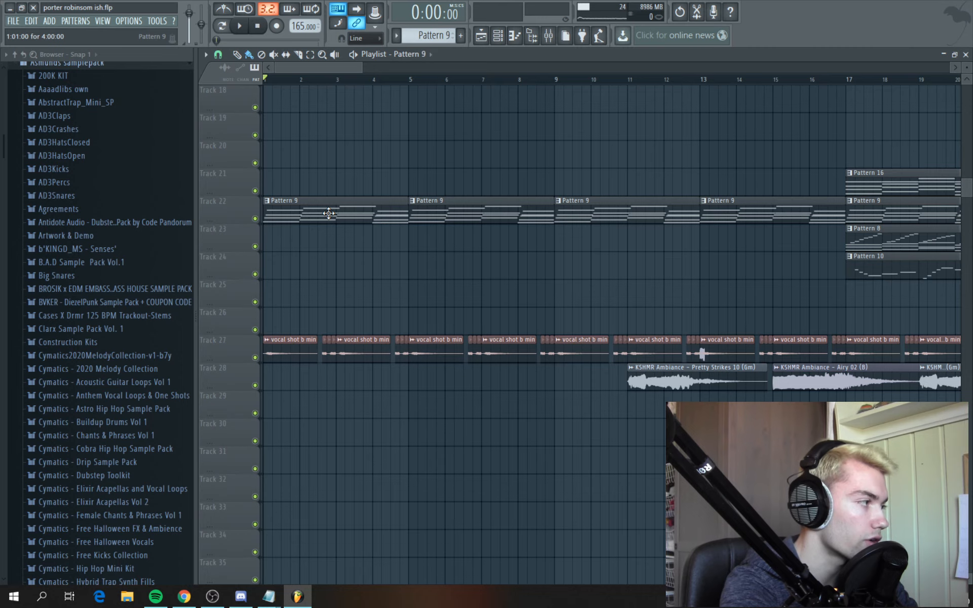
{"action": "double_click", "coordinate": [329, 213]}
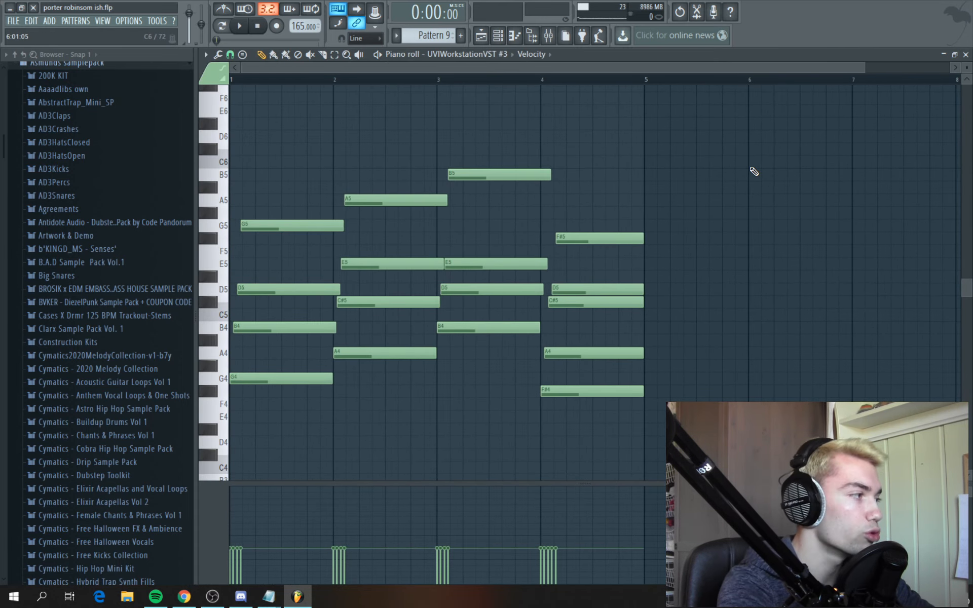
{"action": "left_click", "coordinate": [222, 26]}
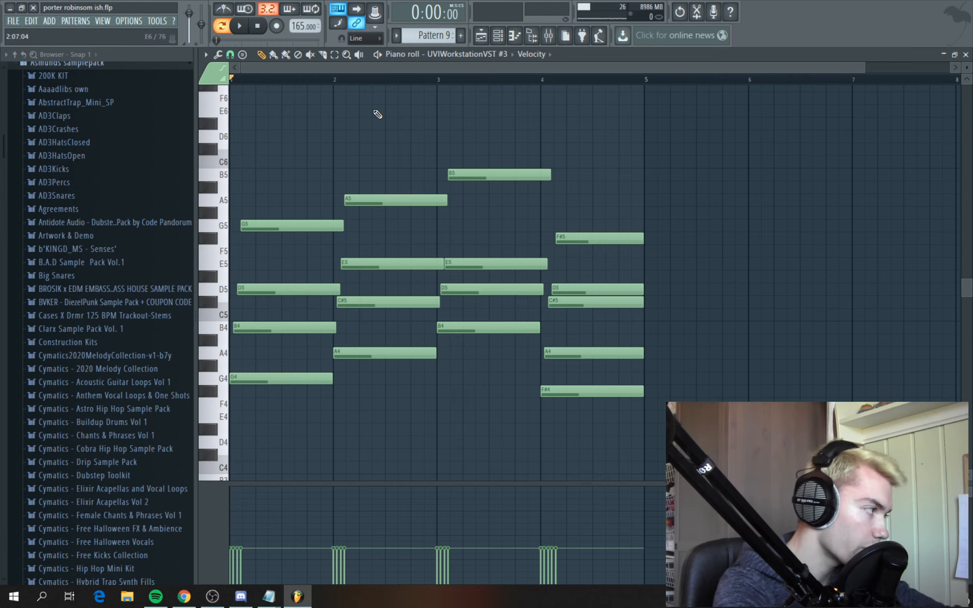
{"action": "scroll", "coordinate": [717, 211], "scroll_direction": "up", "scroll_amount": 2}
{"action": "key", "text": "space"}
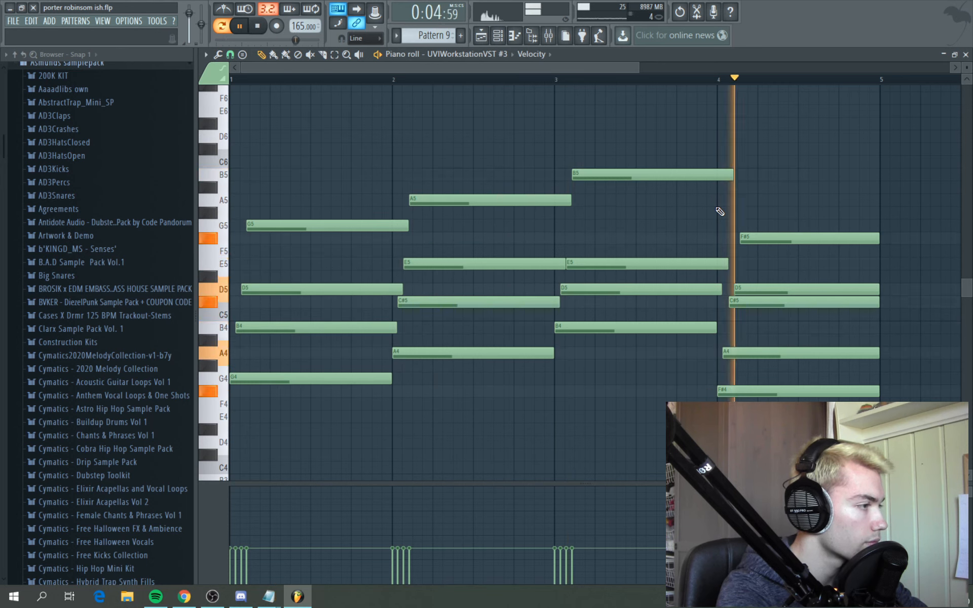
{"action": "key", "text": "space"}
{"action": "key", "text": "F5"}
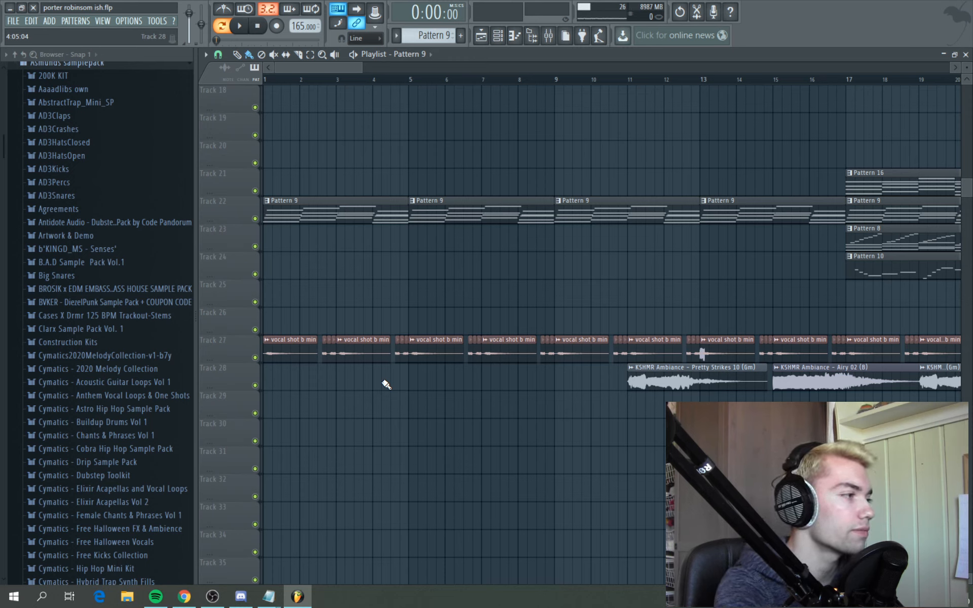
Play the intro from bar 1 in song mode with the vocal shots on Track 27 temporarily muted
{"action": "left_click", "coordinate": [255, 358]}
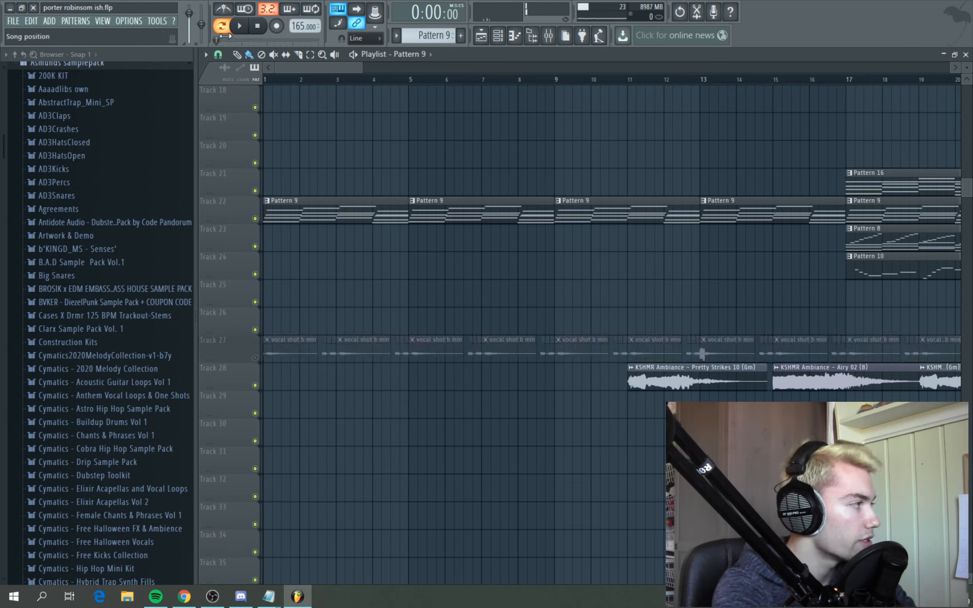
{"action": "key", "text": "space"}
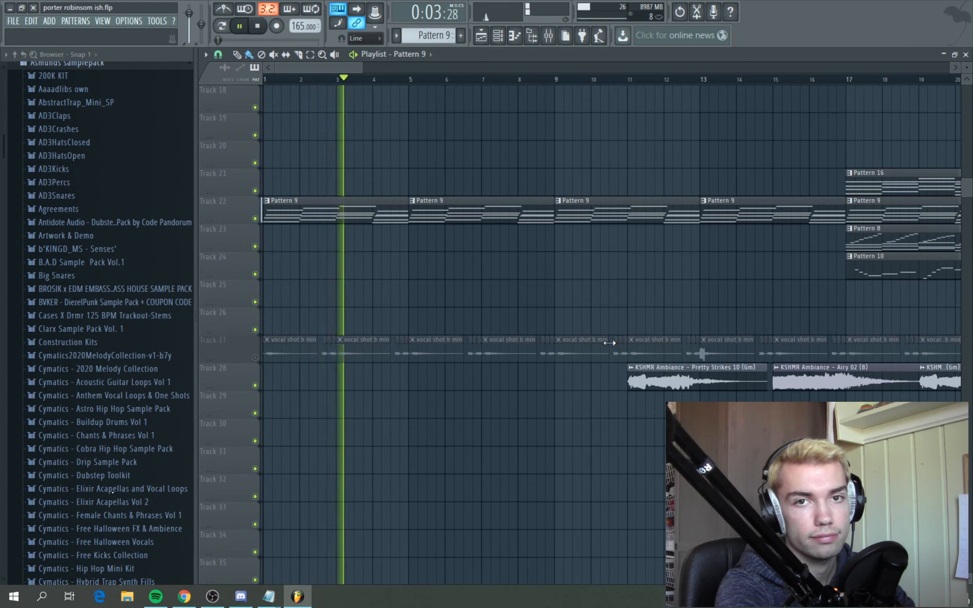
{"action": "key", "text": "space"}
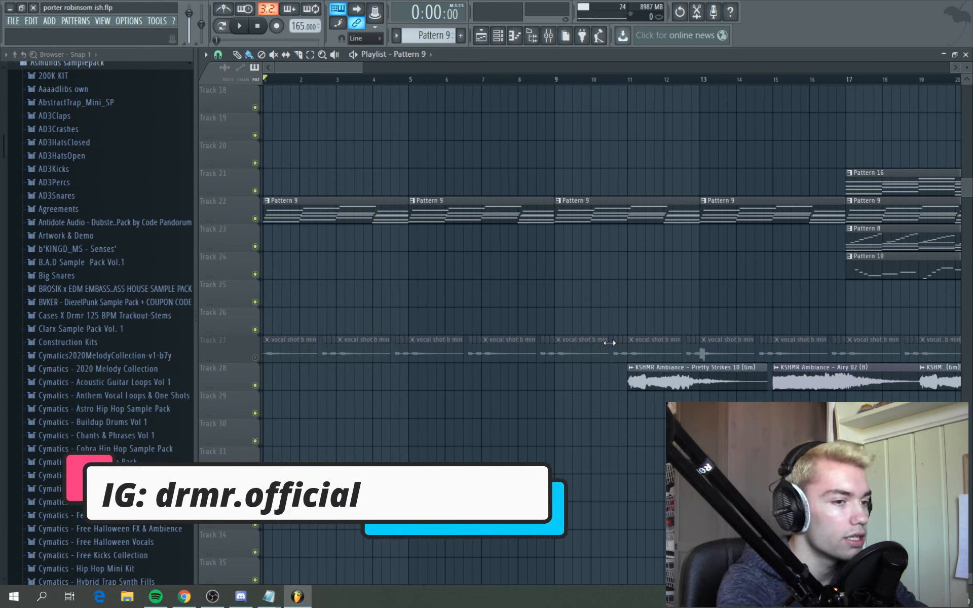
{"action": "left_click", "coordinate": [255, 357]}
Play the intro from bar 1 with the Track 27 vocal shots and Pattern 9 chords together
{"action": "scroll", "coordinate": [304, 314], "scroll_direction": "down", "scroll_amount": 3}
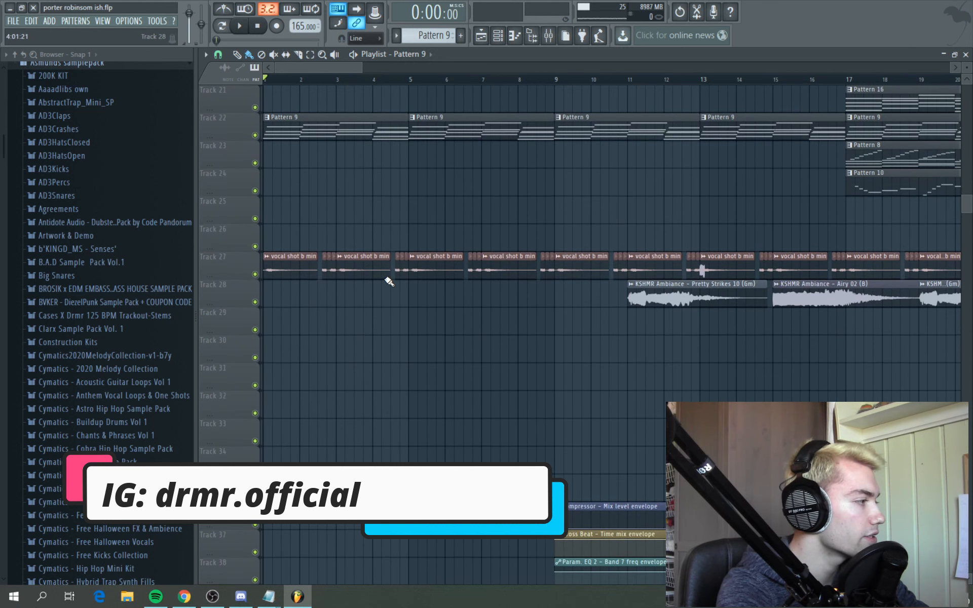
{"action": "scroll", "coordinate": [350, 280], "scroll_direction": "down", "scroll_amount": 3}
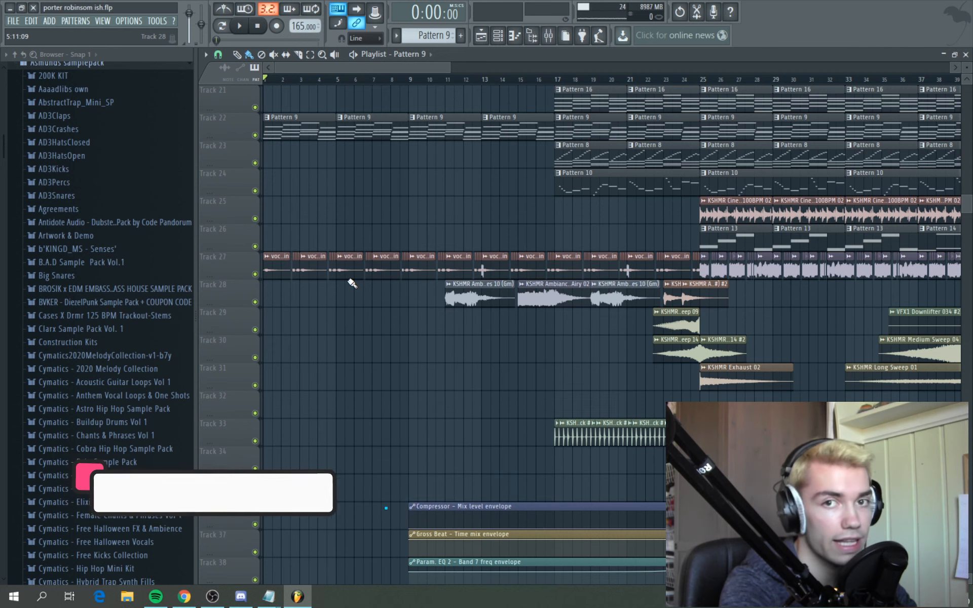
{"action": "key", "text": "space"}
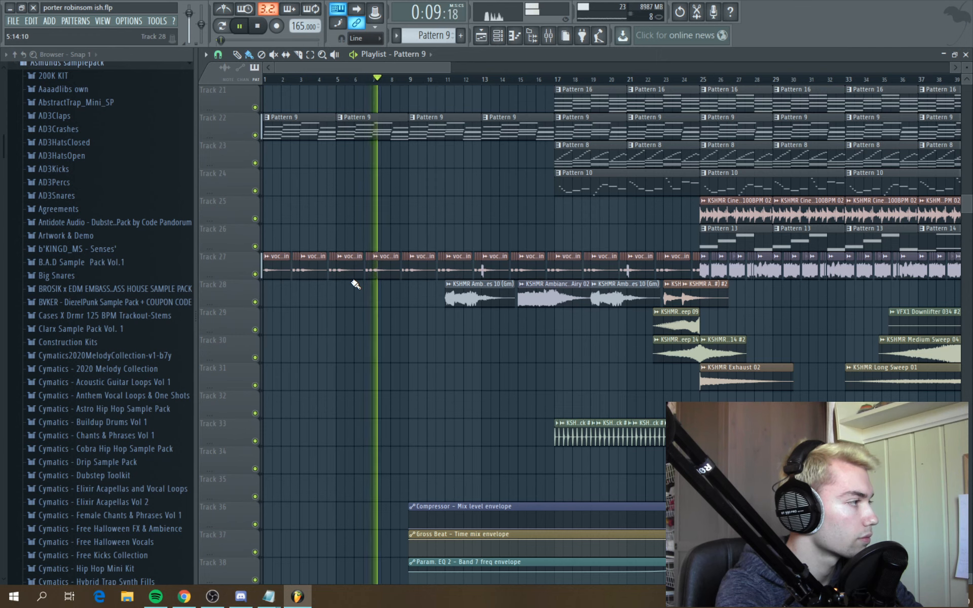
{"action": "key", "text": "space"}
Examine the automation envelopes and Coming Down vocal clips that start at bar 9 in the playlist
{"action": "scroll", "coordinate": [354, 283], "scroll_direction": "down", "scroll_amount": 4}
{"action": "scroll", "coordinate": [357, 283], "scroll_direction": "down", "scroll_amount": 11}
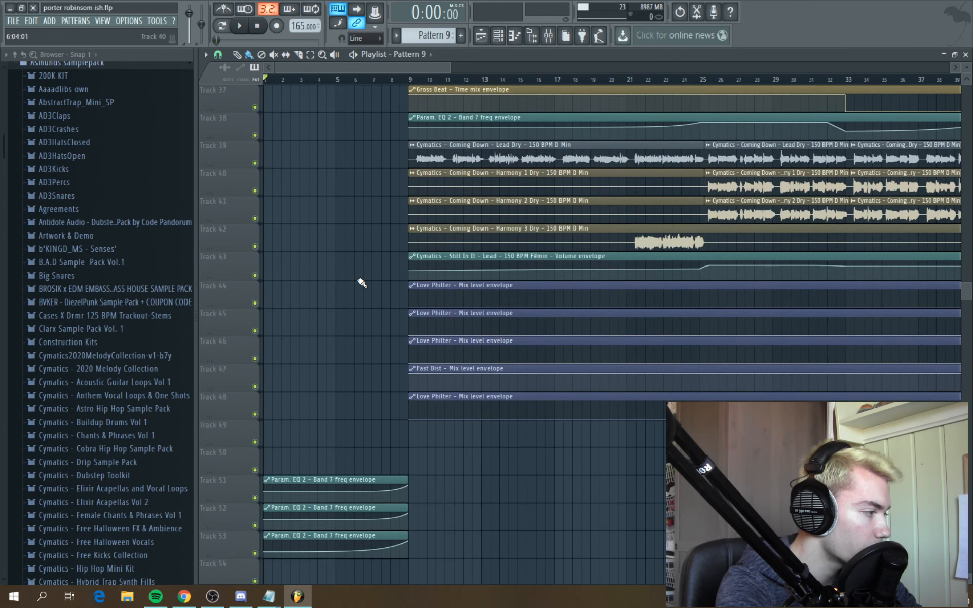
{"action": "scroll", "coordinate": [362, 283], "scroll_direction": "up", "scroll_amount": 17}
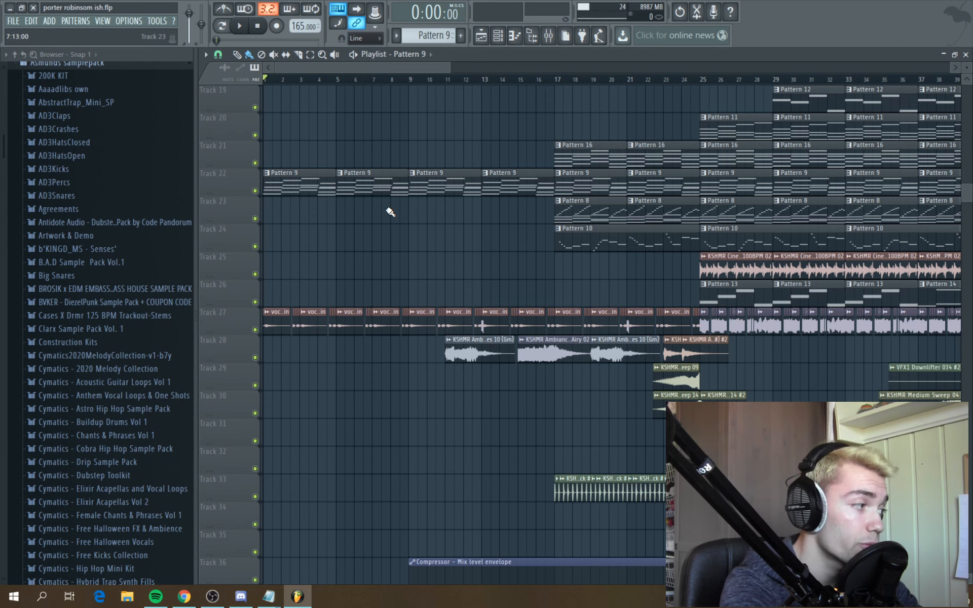
{"action": "scroll", "coordinate": [392, 216], "scroll_direction": "down", "scroll_amount": 3}
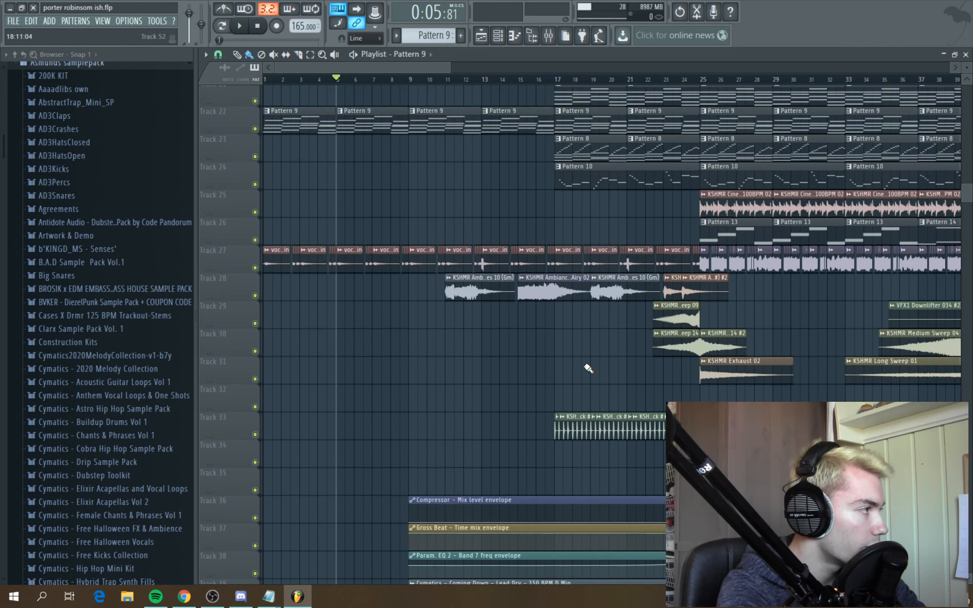
{"action": "scroll", "coordinate": [588, 369], "scroll_direction": "up", "scroll_amount": 3}
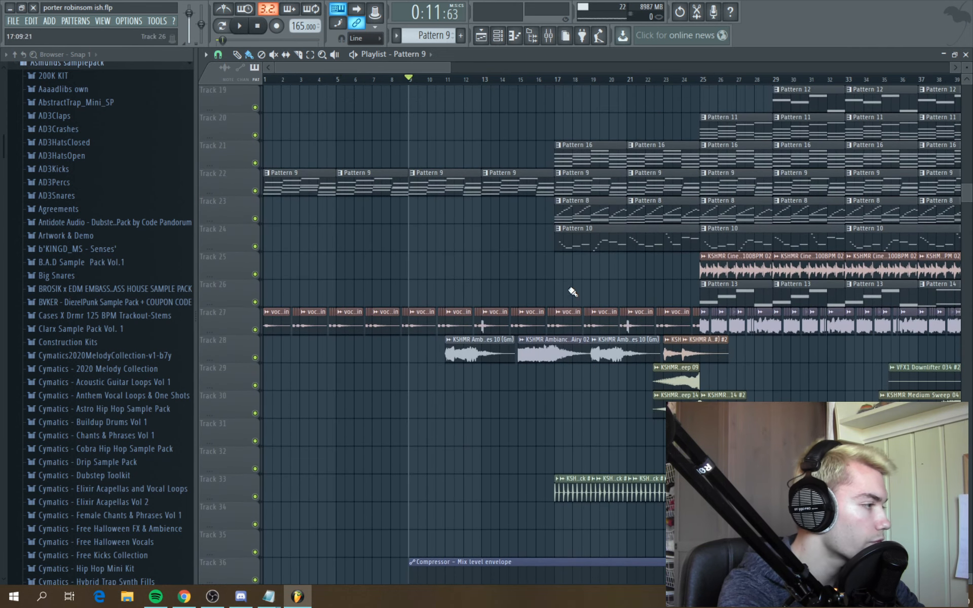
{"action": "scroll", "coordinate": [573, 289], "scroll_direction": "down", "scroll_amount": 4}
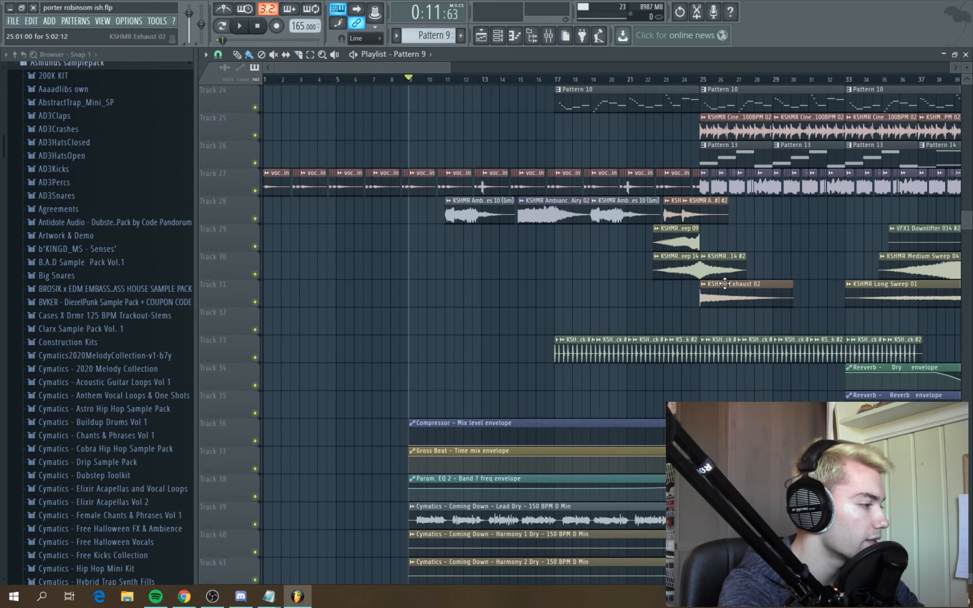
{"action": "scroll", "coordinate": [651, 299], "scroll_direction": "down", "scroll_amount": 6}
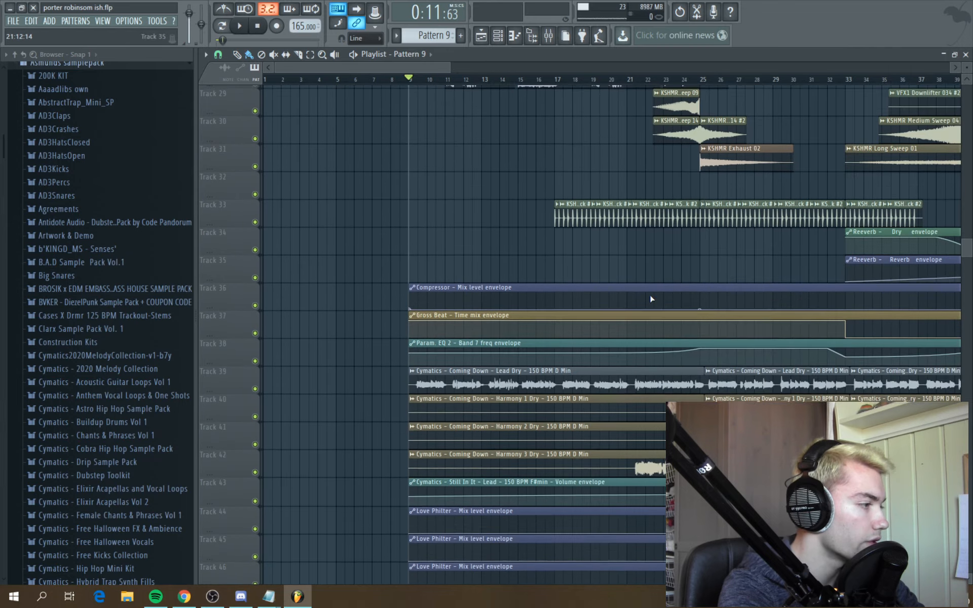
{"action": "scroll", "coordinate": [603, 324], "scroll_direction": "up", "scroll_amount": 2}
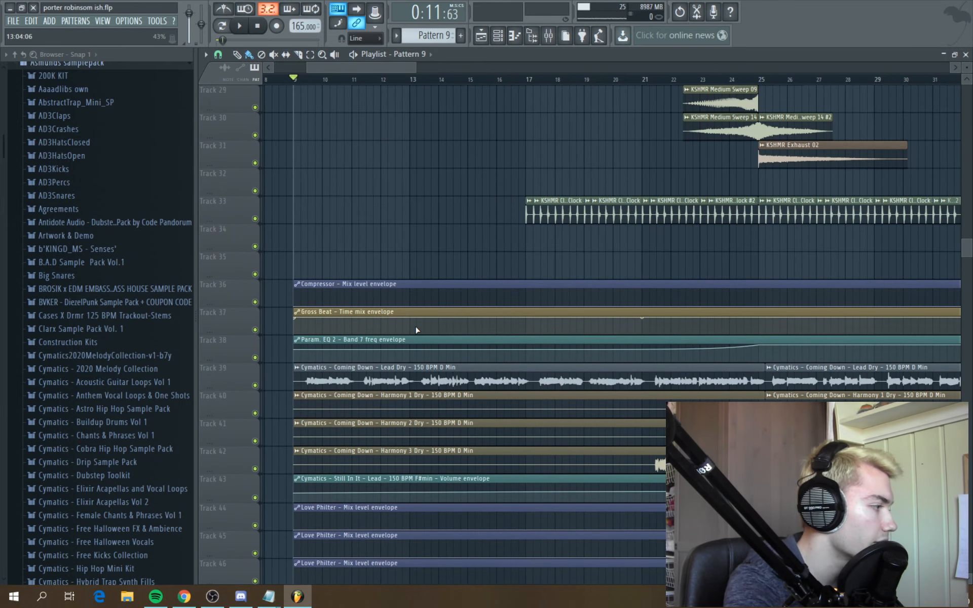
Expand the Cymatics - Spectrum Acapellas Collection and its Coming Down - 150 BPM D Min folder in the sample browser
{"action": "scroll", "coordinate": [151, 301], "scroll_direction": "down", "scroll_amount": 10}
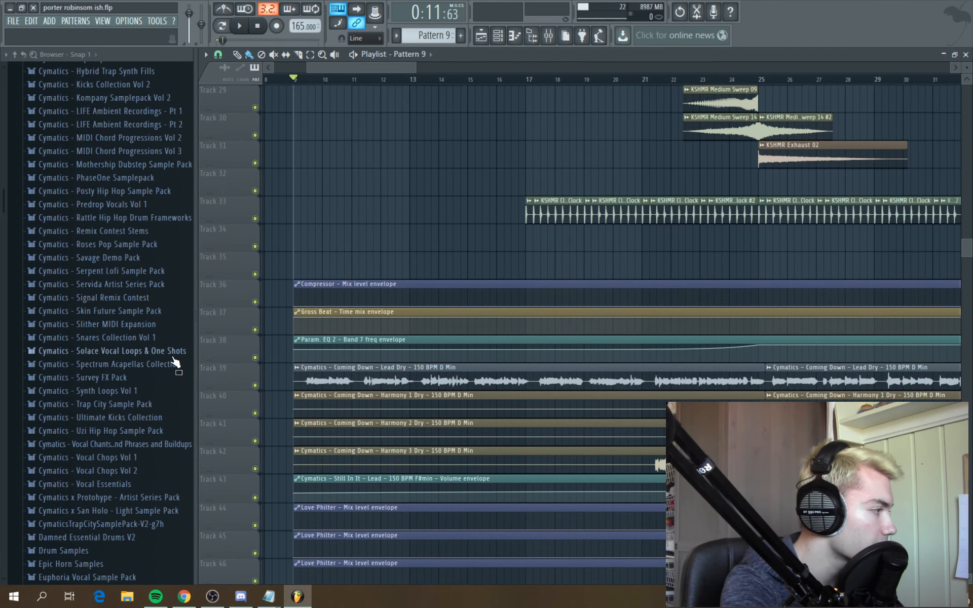
{"action": "left_click", "coordinate": [124, 370]}
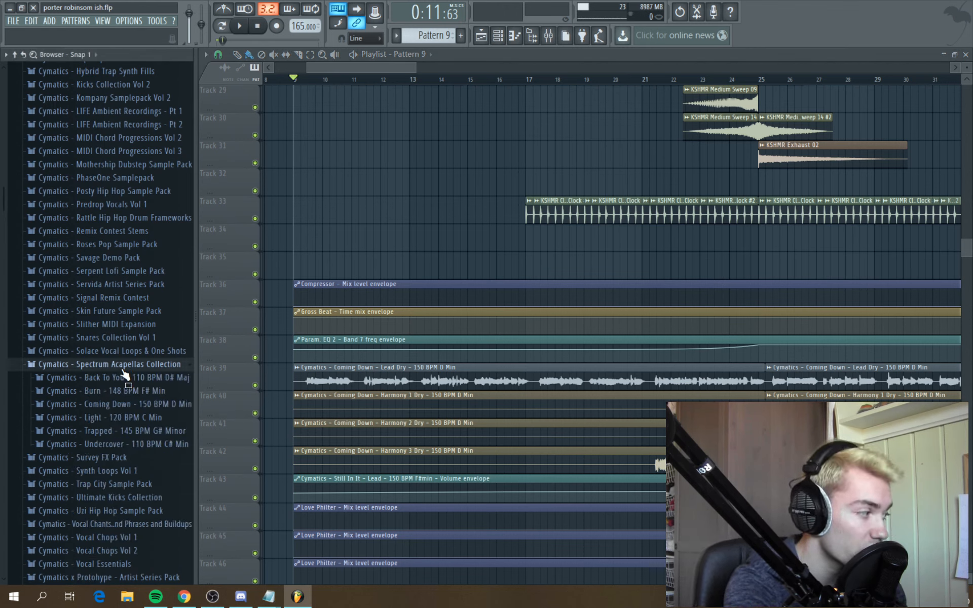
{"action": "left_click", "coordinate": [124, 404]}
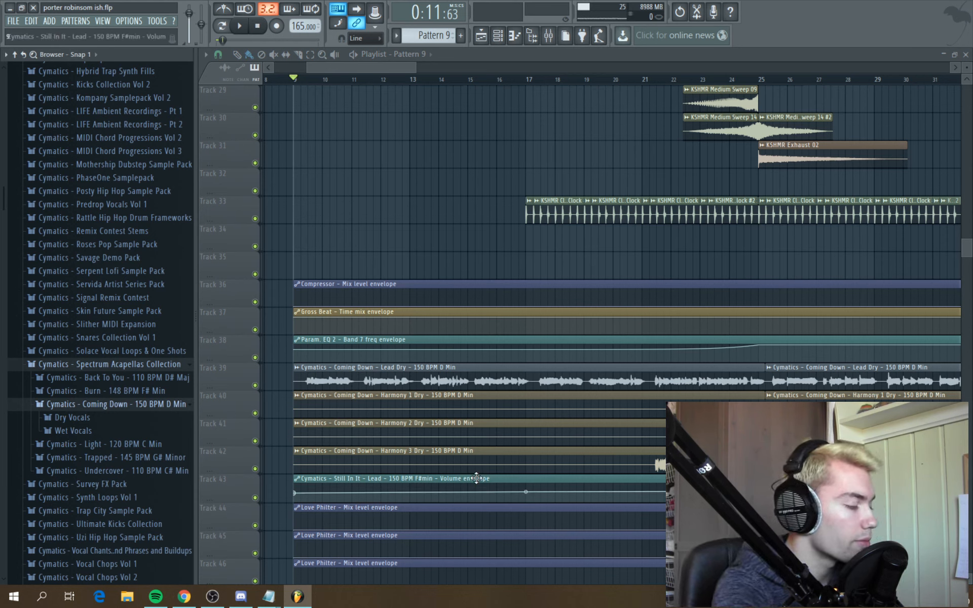
Solo Track 28 and audition its KSHMR Ambiance clips from bars 11, 15 and 23
{"action": "scroll", "coordinate": [417, 261], "scroll_direction": "up", "scroll_amount": 3}
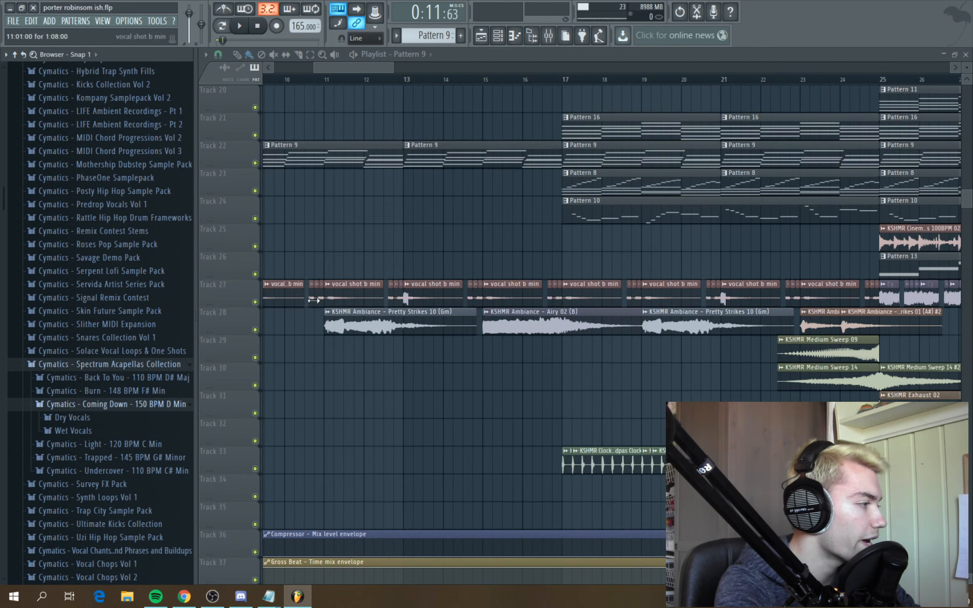
{"action": "right_click", "coordinate": [256, 330]}
{"action": "left_click", "coordinate": [328, 80]}
{"action": "key", "text": "space"}
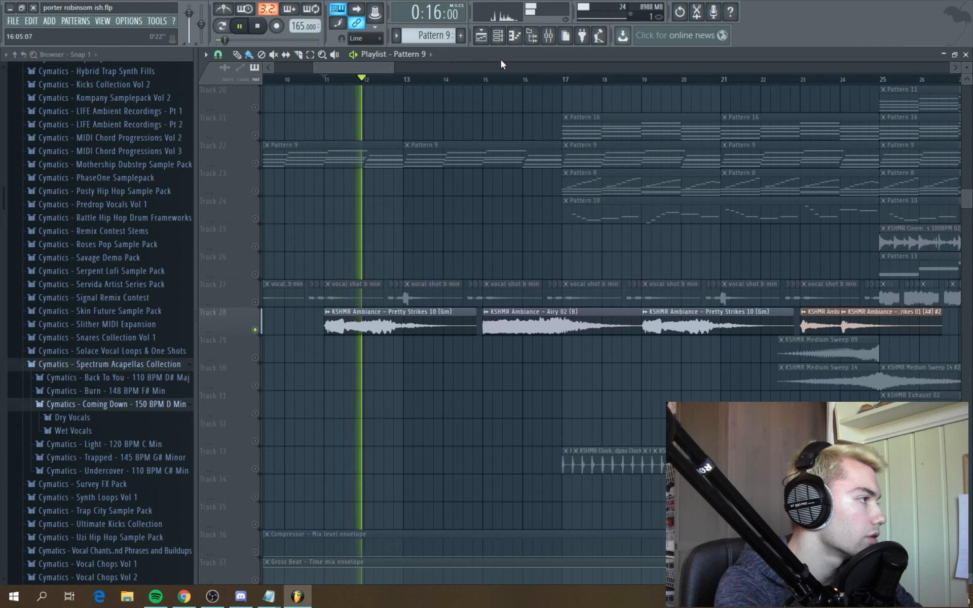
{"action": "left_click", "coordinate": [486, 79]}
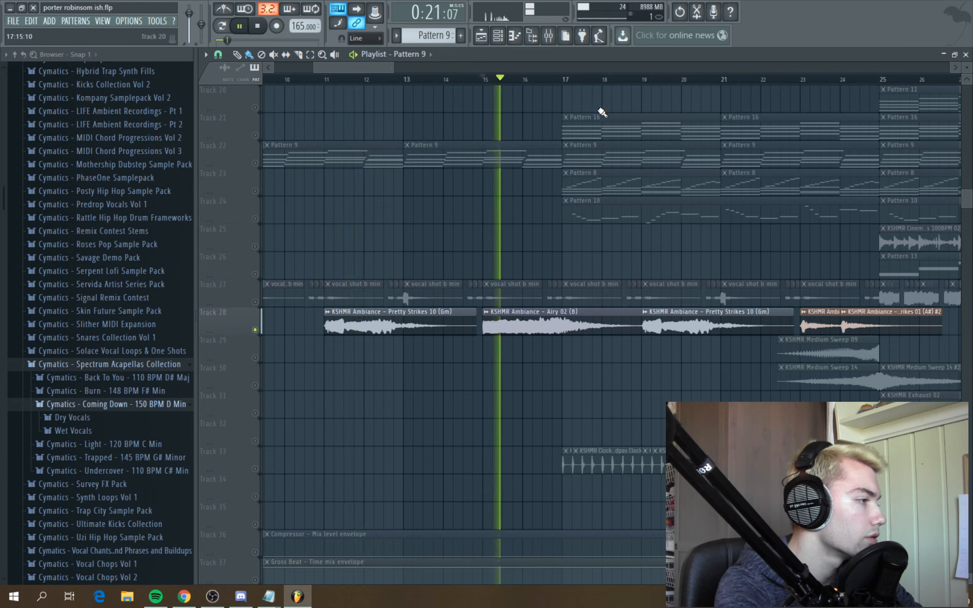
{"action": "left_click", "coordinate": [804, 81]}
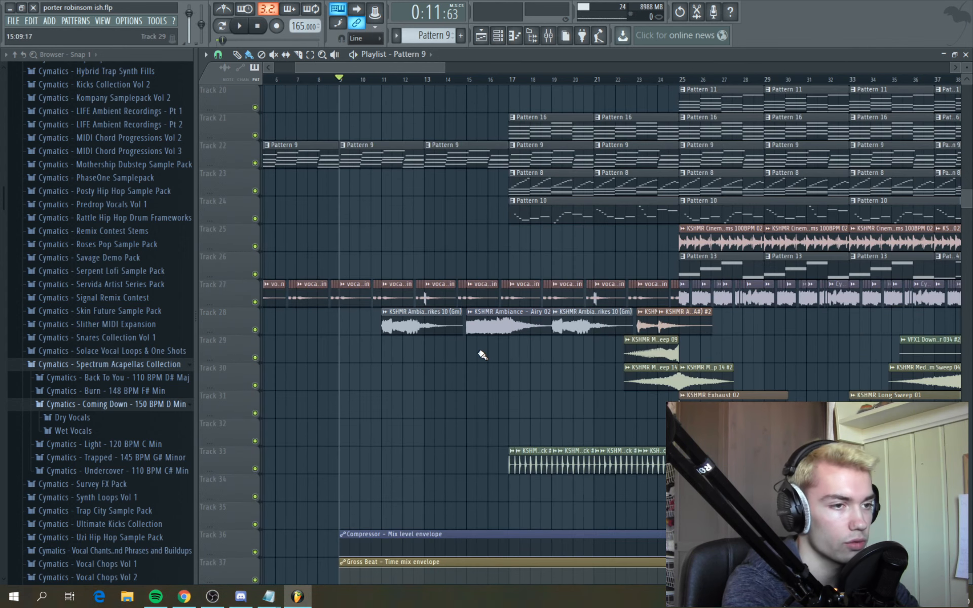
Play the full arrangement from bar 9 through the vocal section into the bar 17 entries
{"action": "scroll", "coordinate": [456, 361], "scroll_direction": "down", "scroll_amount": 5}
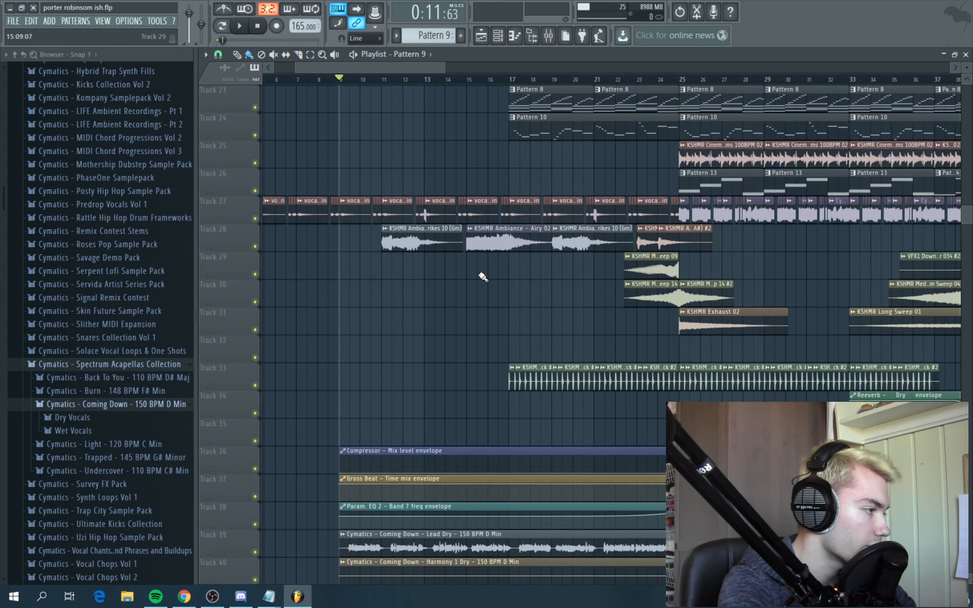
{"action": "key", "text": "space"}
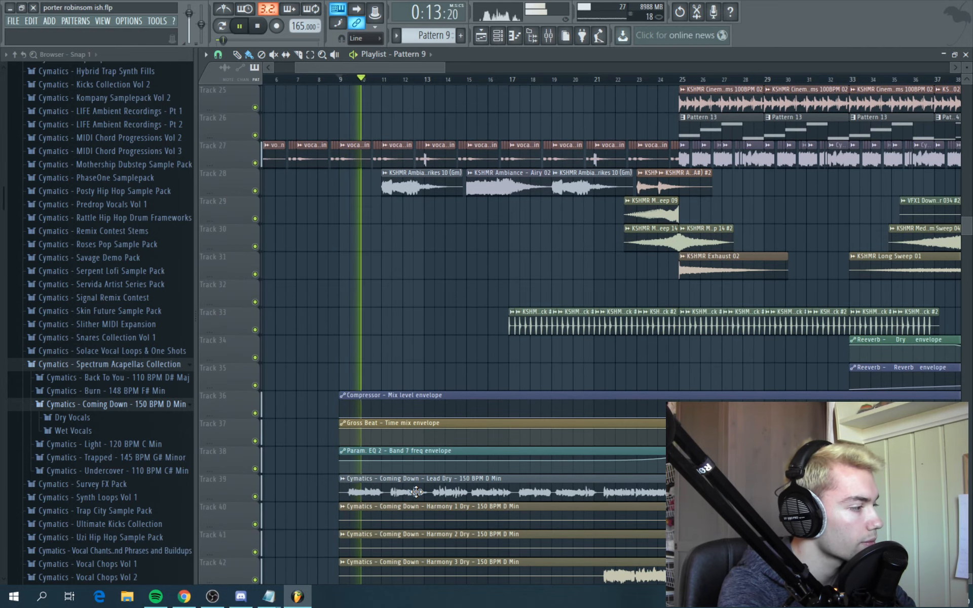
{"action": "scroll", "coordinate": [416, 491], "scroll_direction": "down", "scroll_amount": 2}
{"action": "scroll", "coordinate": [448, 413], "scroll_direction": "up", "scroll_amount": 4}
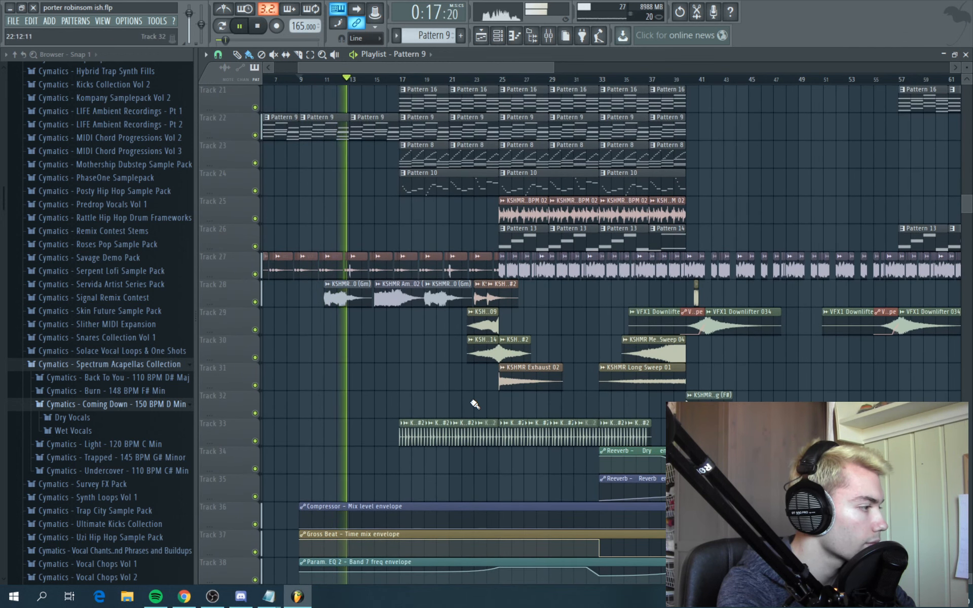
{"action": "scroll", "coordinate": [461, 400], "scroll_direction": "up", "scroll_amount": 1}
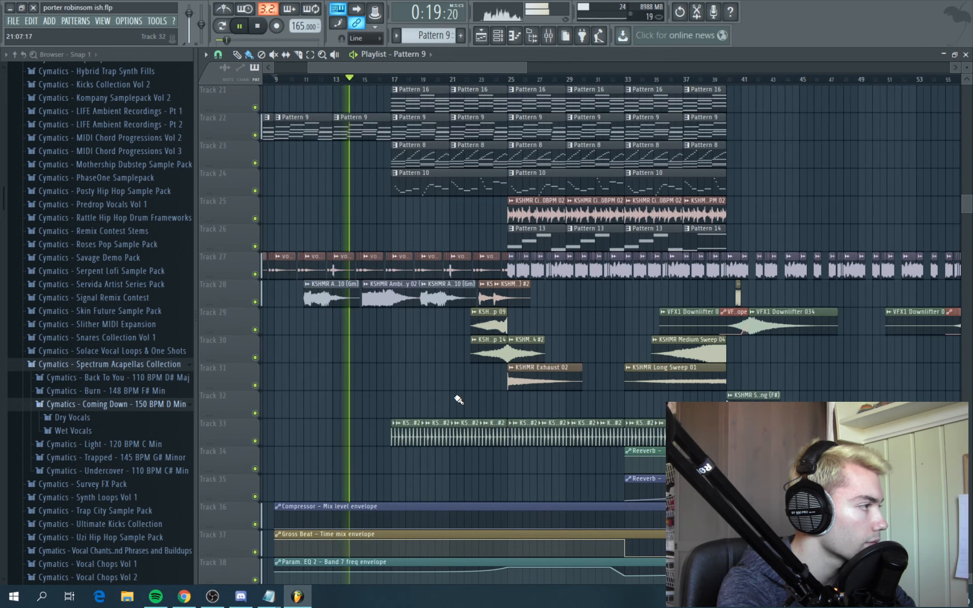
{"action": "scroll", "coordinate": [458, 400], "scroll_direction": "up", "scroll_amount": 2}
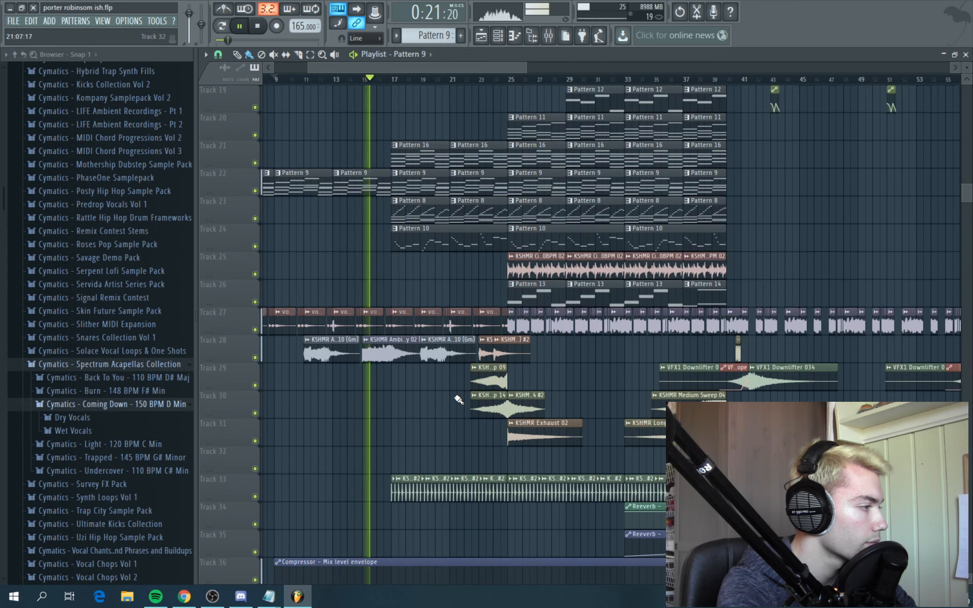
{"action": "scroll", "coordinate": [458, 400], "scroll_direction": "up", "scroll_amount": 2}
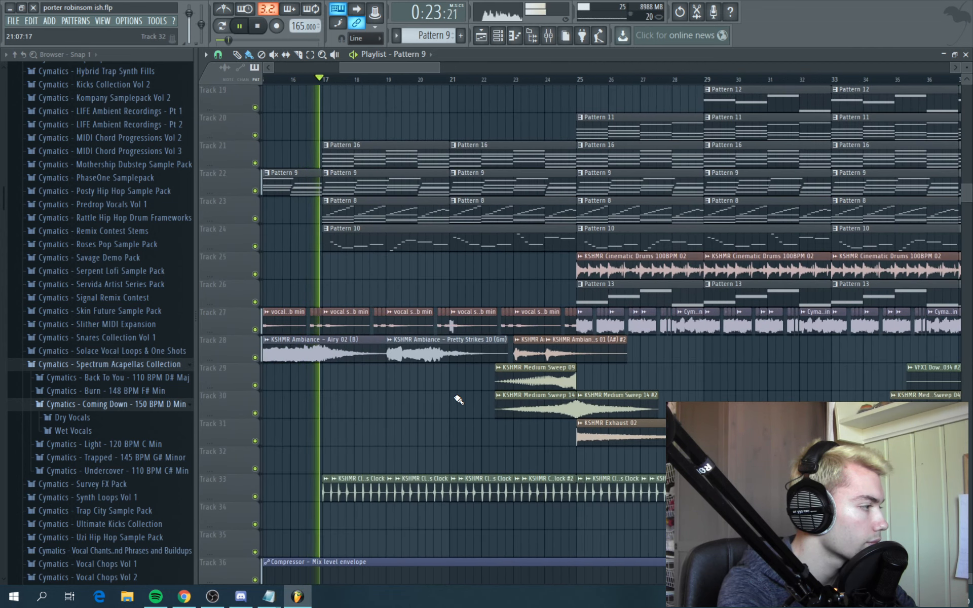
{"action": "key", "text": "space"}
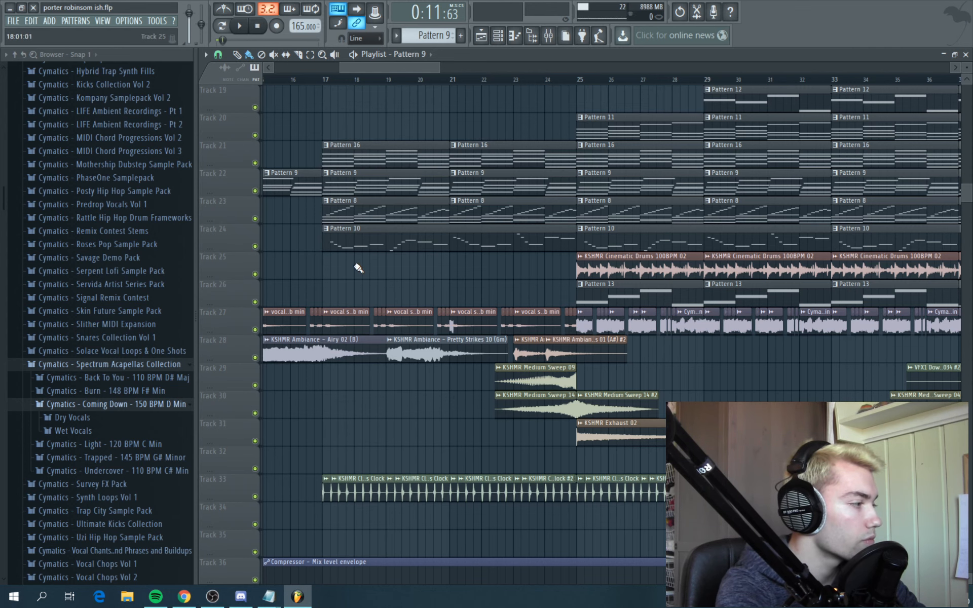
Solo Track 21 and play its Pattern 16 chords from bar 17
{"action": "scroll", "coordinate": [356, 269], "scroll_direction": "down", "scroll_amount": 1}
{"action": "scroll", "coordinate": [372, 273], "scroll_direction": "up", "scroll_amount": 3}
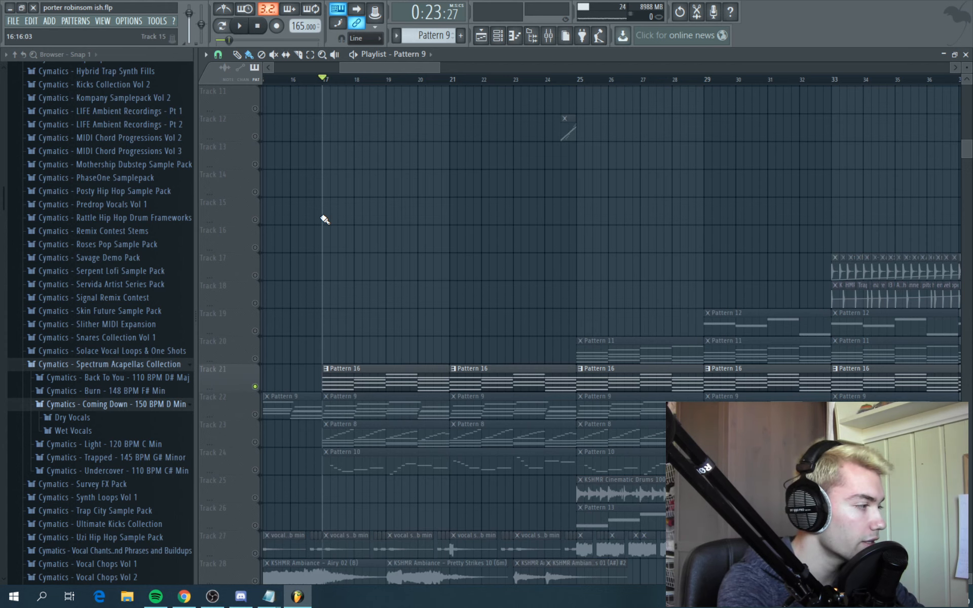
{"action": "scroll", "coordinate": [364, 336], "scroll_direction": "down", "scroll_amount": 1}
{"action": "key", "text": "space"}
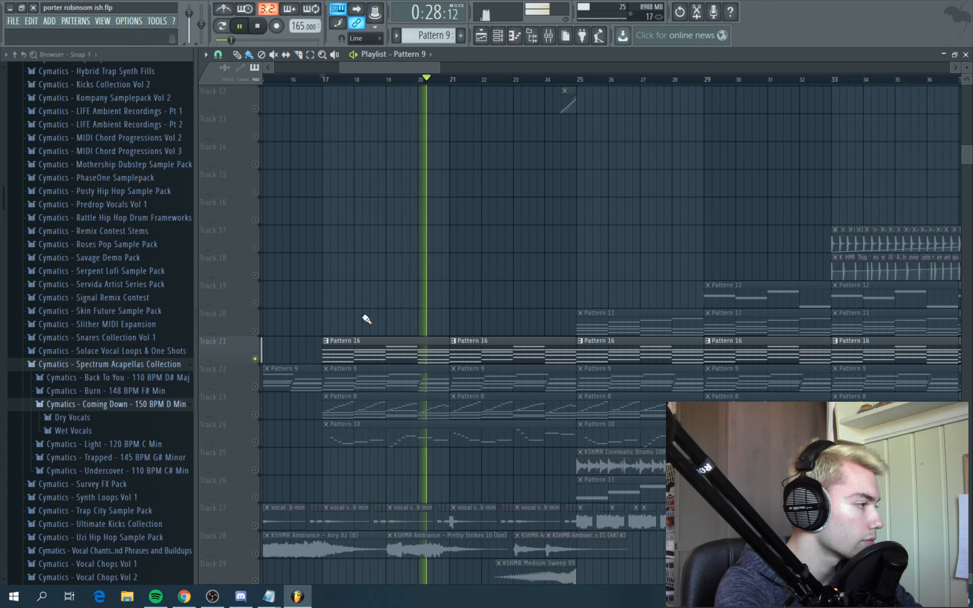
{"action": "key", "text": "space"}
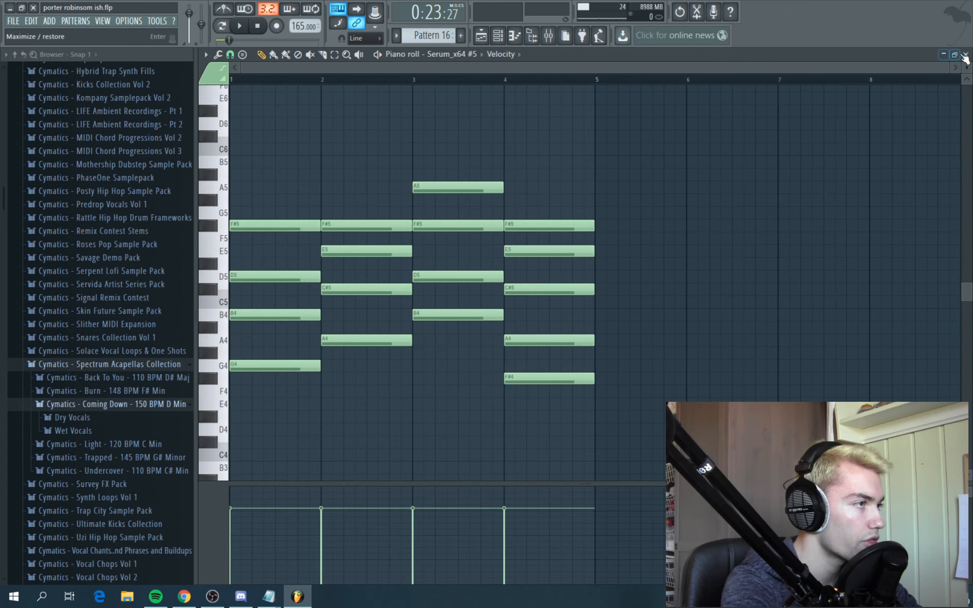
Open the Serum_x64 #5 channel that plays Pattern 16 and examine its oscillator and voicing settings
{"action": "left_click", "coordinate": [965, 55]}
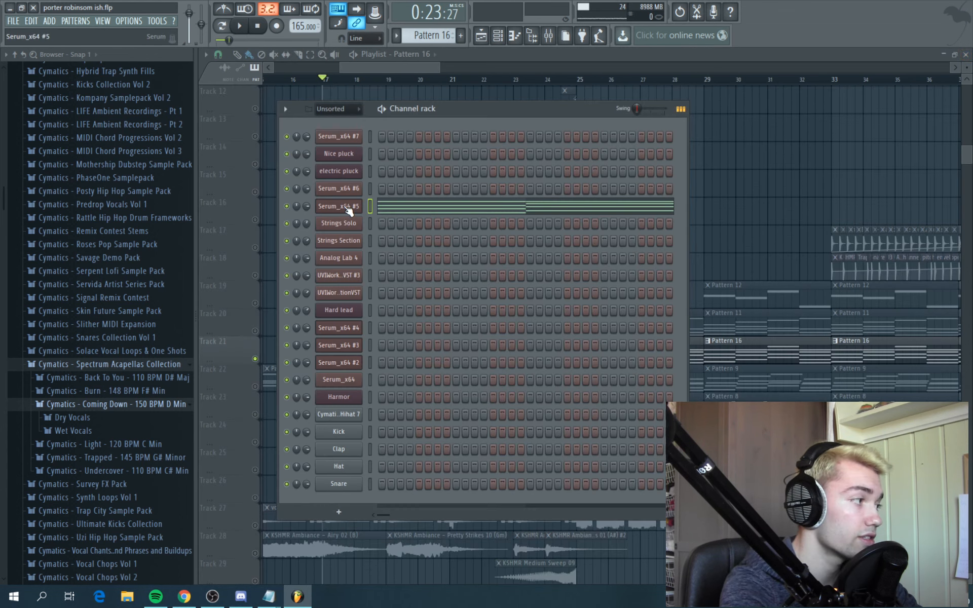
{"action": "left_click", "coordinate": [343, 205]}
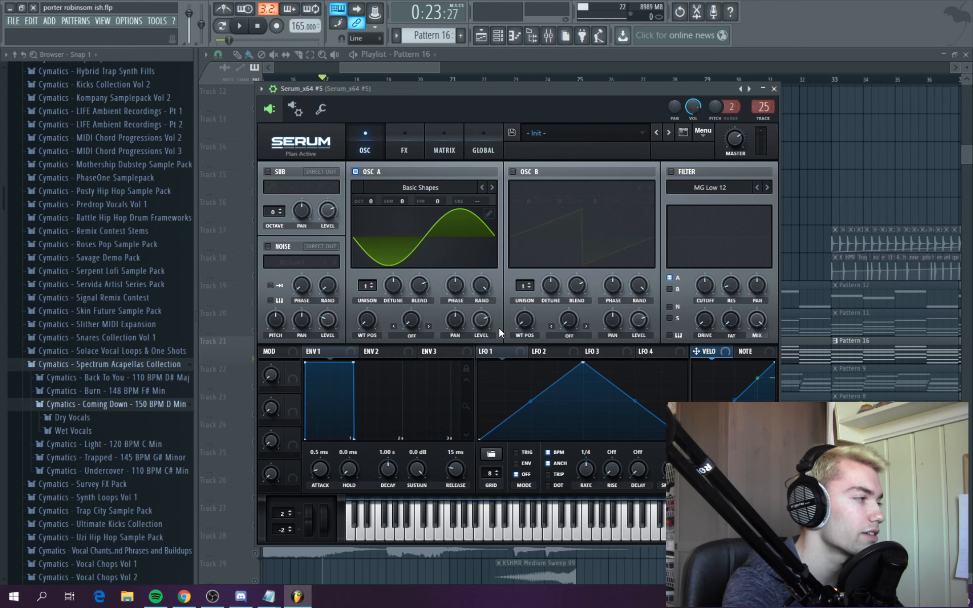
{"action": "left_click", "coordinate": [774, 89]}
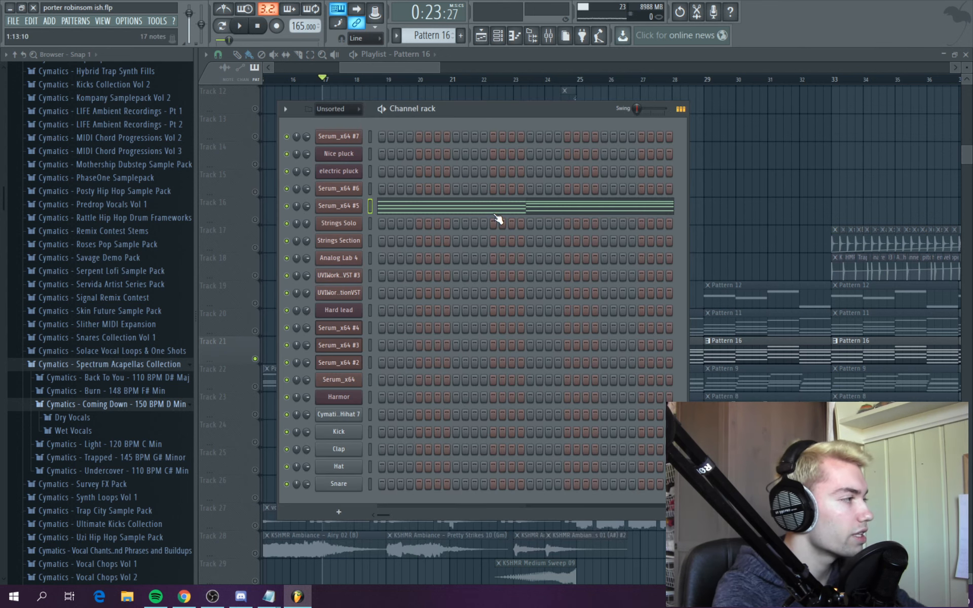
{"action": "left_click", "coordinate": [348, 207]}
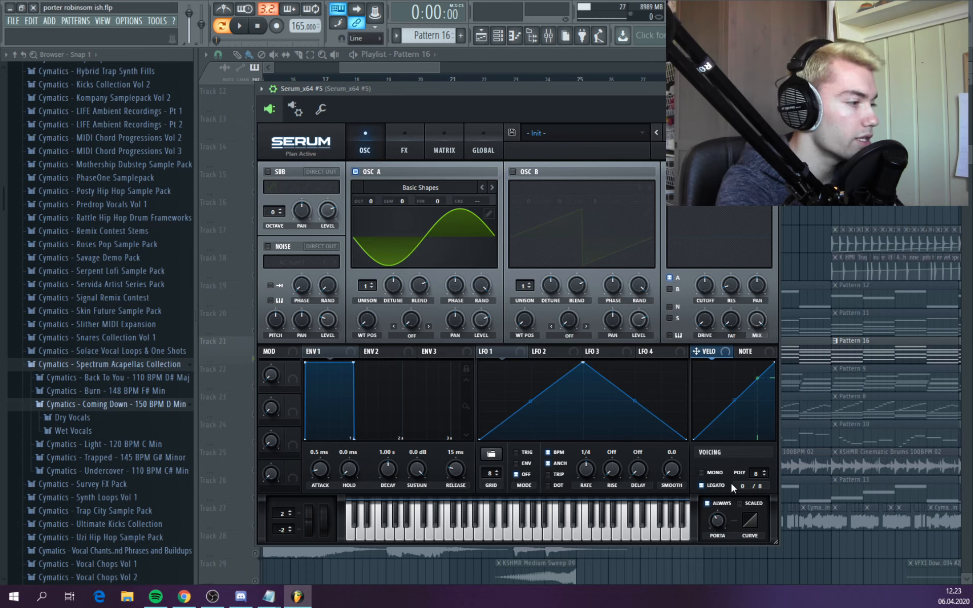
Toggle Serum's Always portamento option off and back on, and try the Porta amount
{"action": "left_click", "coordinate": [707, 503]}
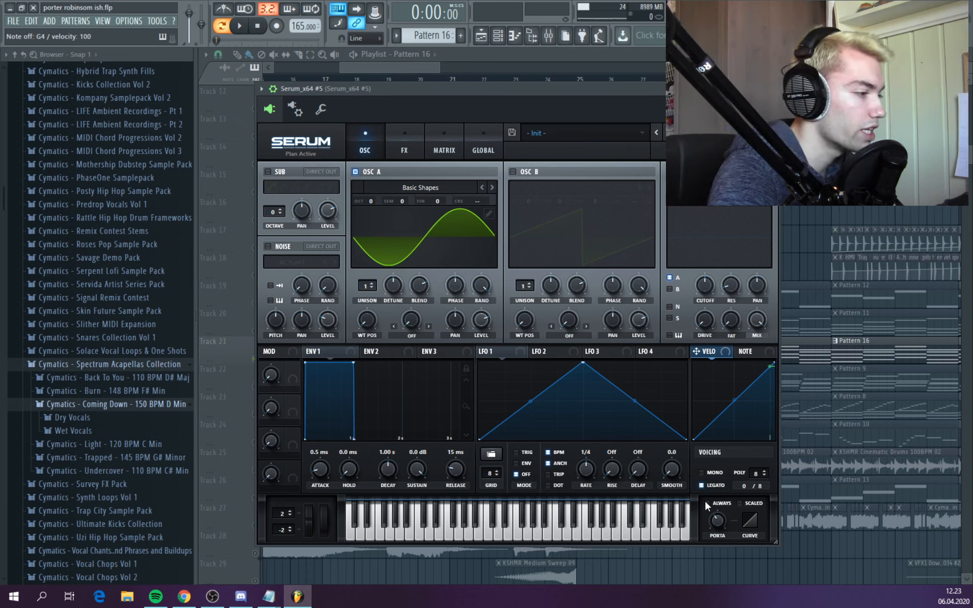
{"action": "left_click", "coordinate": [707, 503]}
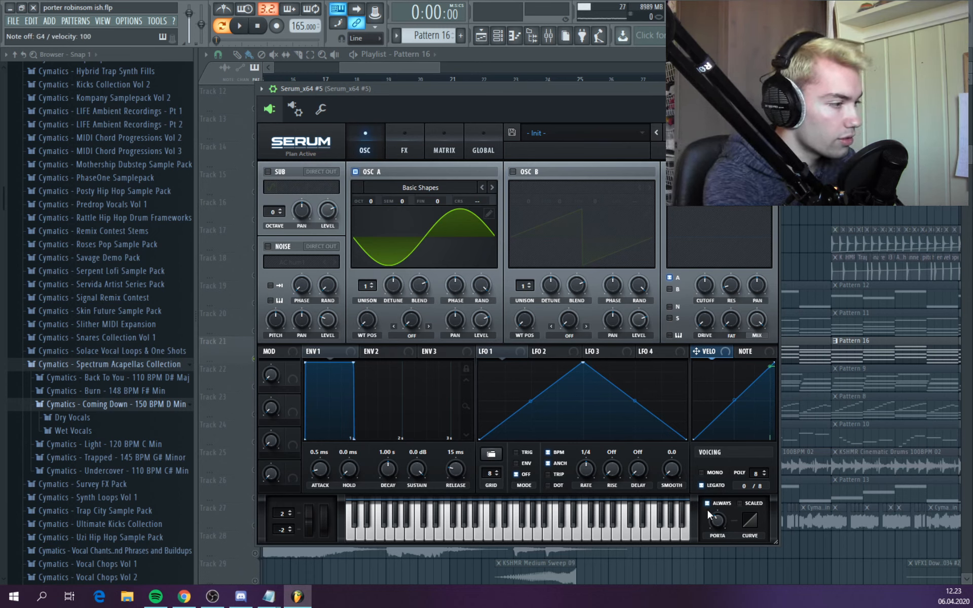
{"action": "left_click_drag", "start_coordinate": [715, 517], "coordinate": [719, 527]}
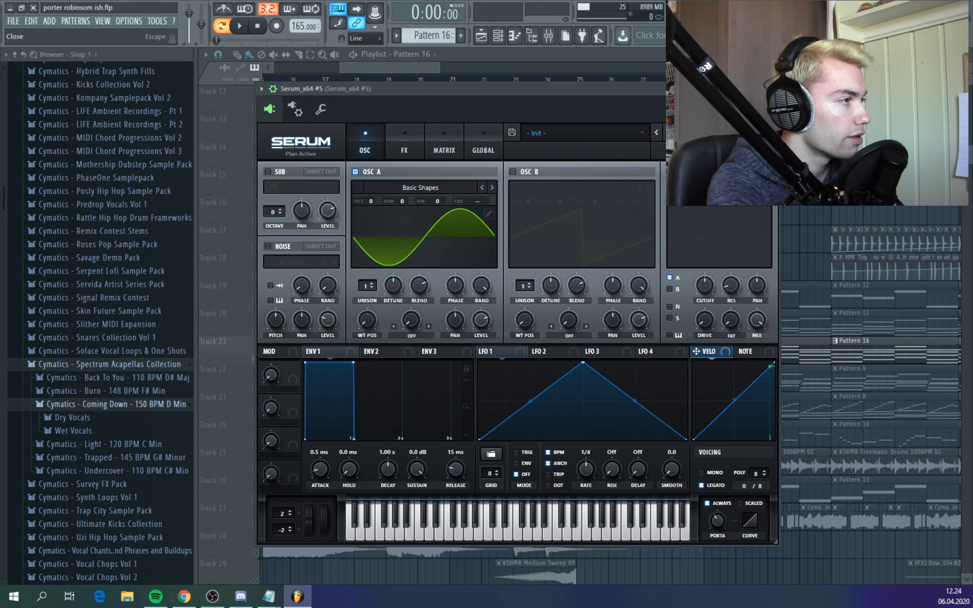
Play Pattern 16 while viewing the Serum_x64 #5 mixer insert and its Fruity Parametric EQ 2
{"action": "left_click", "coordinate": [548, 36]}
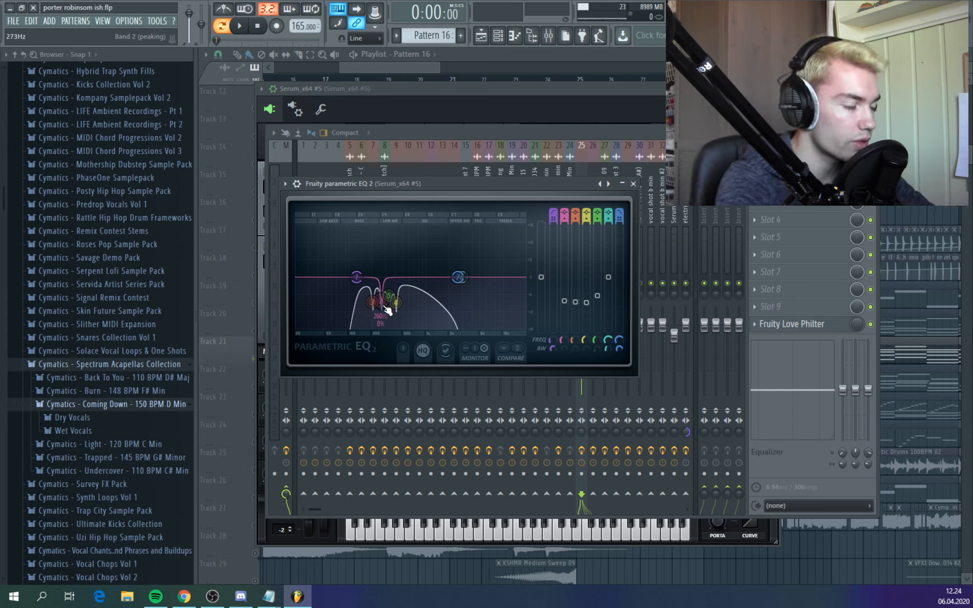
{"action": "key", "text": "space"}
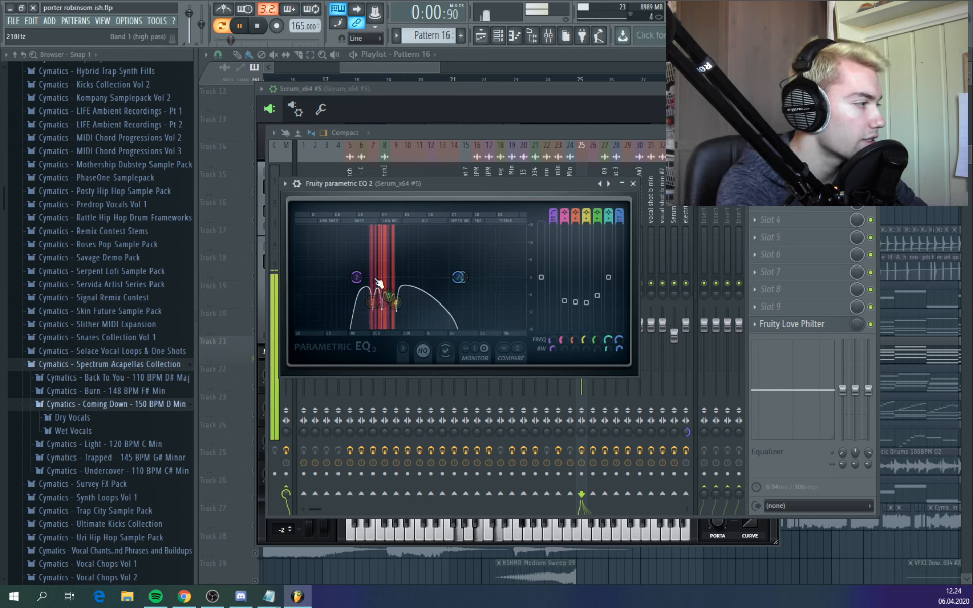
{"action": "key", "text": "space"}
{"action": "key", "text": "Escape"}
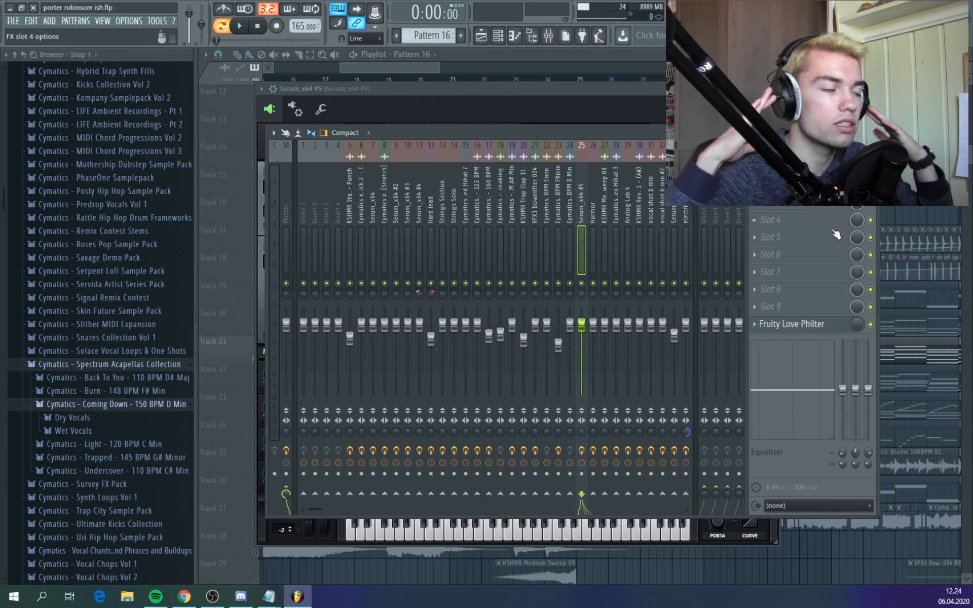
{"action": "key", "text": "space"}
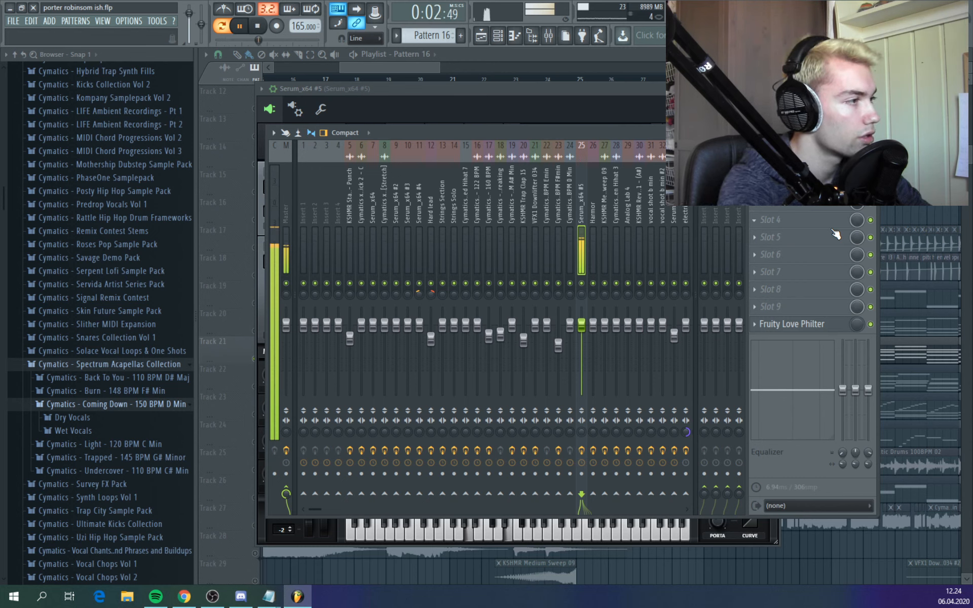
{"action": "key", "text": "space"}
Inspect the Fruity Parametric EQ 2 and Fruity Love Philter effects on the Serum_x64 #5 insert
{"action": "left_click", "coordinate": [806, 168]}
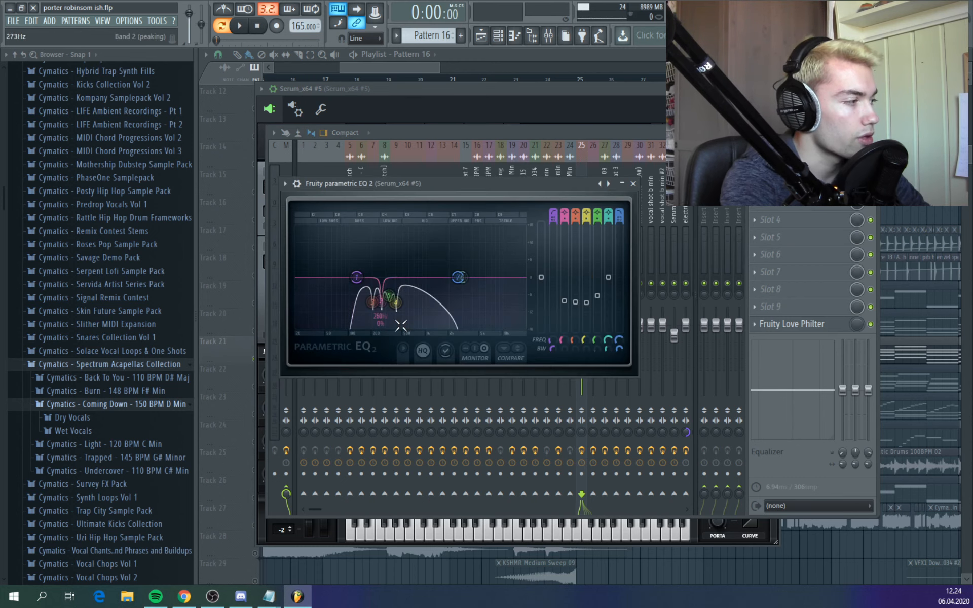
{"action": "left_click", "coordinate": [796, 327]}
{"action": "left_click", "coordinate": [806, 330]}
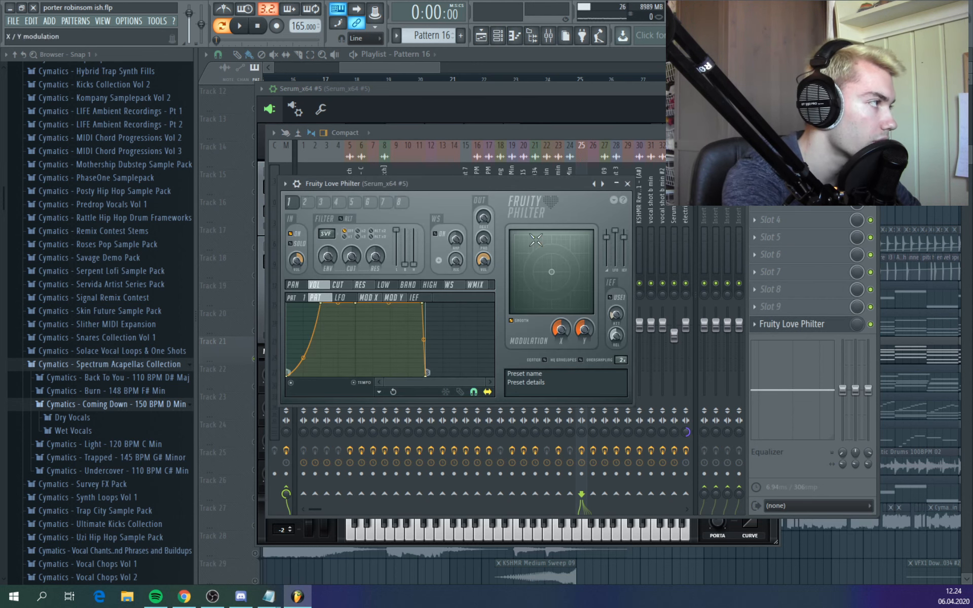
Solo Track 23 and play its Pattern 8 notes in the piano roll
{"action": "scroll", "coordinate": [257, 332], "scroll_direction": "down", "scroll_amount": 4}
{"action": "left_click", "coordinate": [256, 305]}
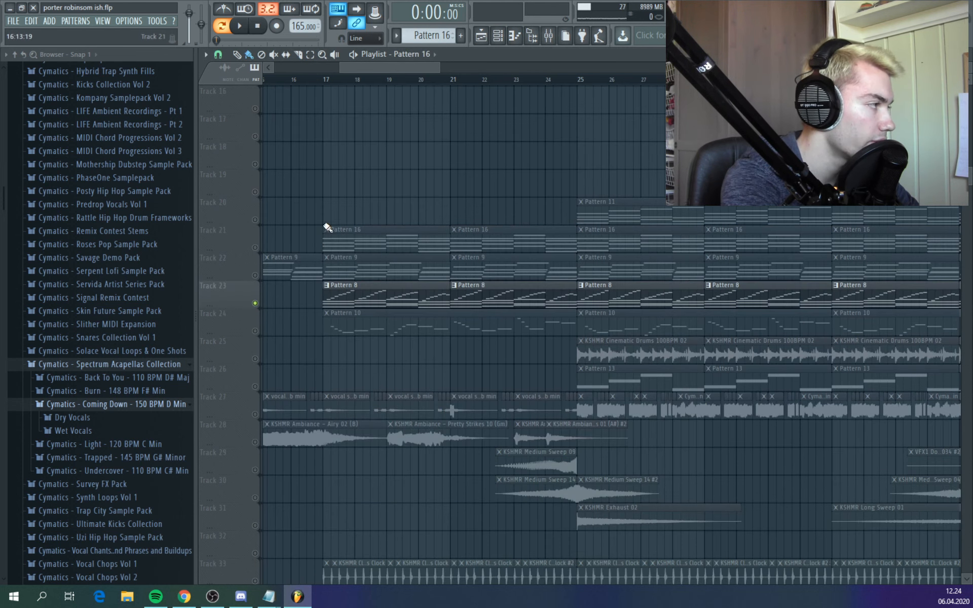
{"action": "left_click", "coordinate": [326, 81]}
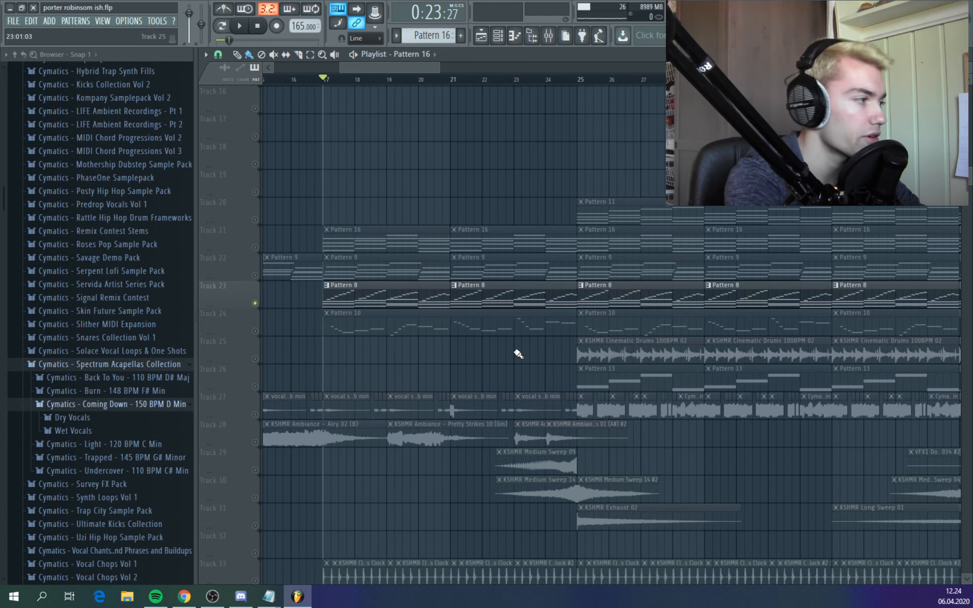
{"action": "double_click", "coordinate": [357, 300]}
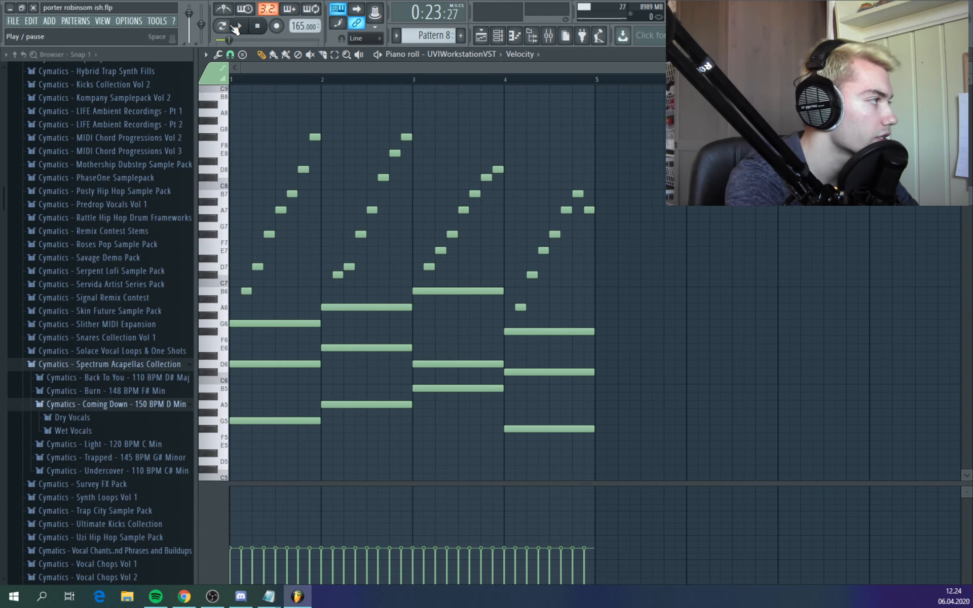
{"action": "key", "text": "space"}
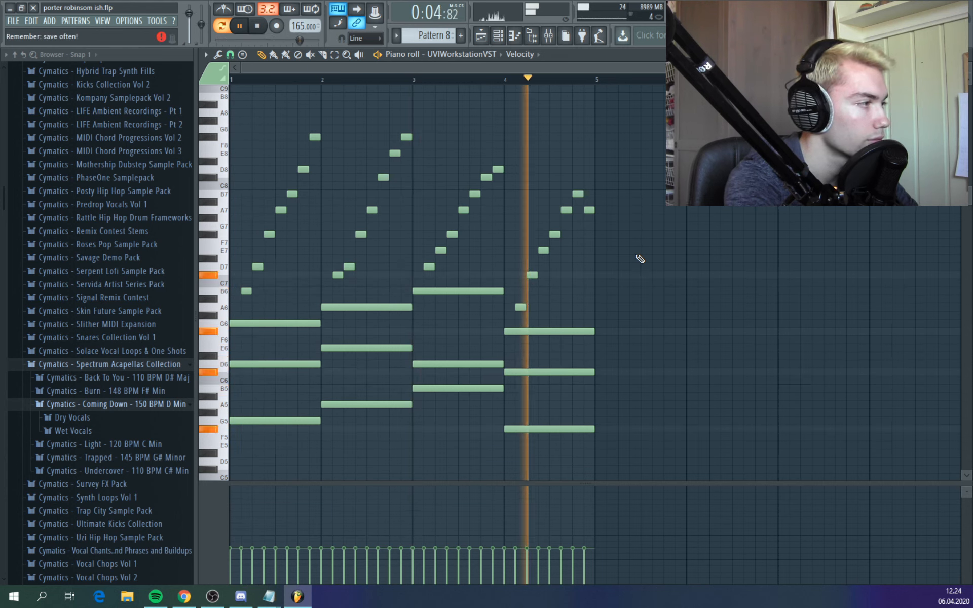
{"action": "key", "text": "space"}
{"action": "left_click", "coordinate": [964, 54]}
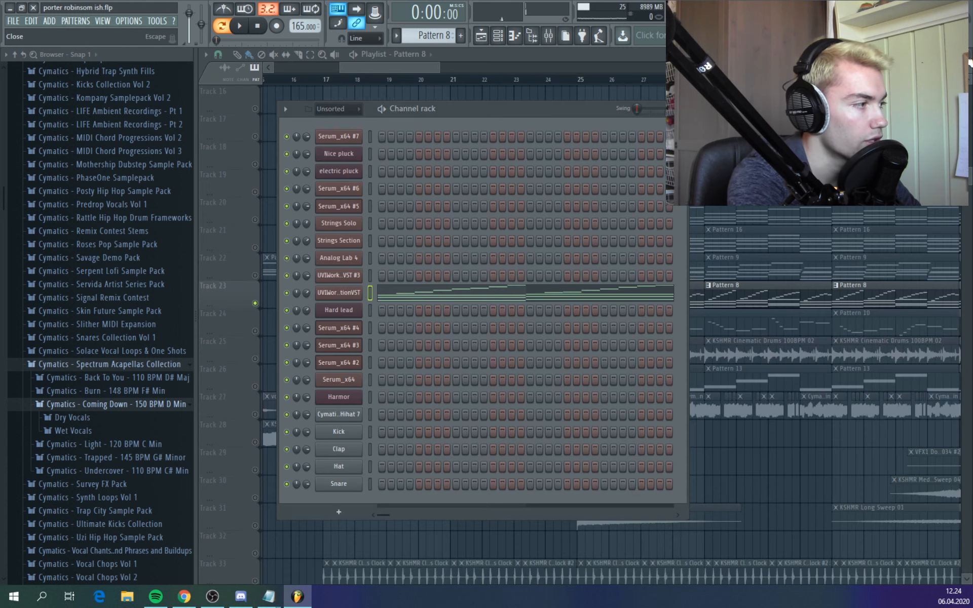
Return the song position to bar 17 and examine Pattern 8's notes up close in the piano roll
{"action": "key", "text": "F6"}
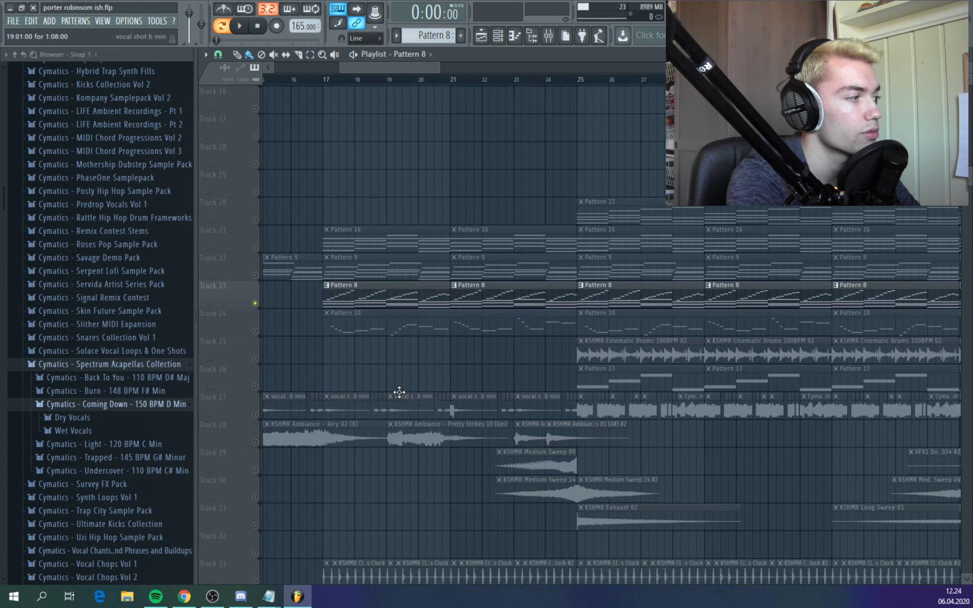
{"action": "left_click", "coordinate": [325, 80]}
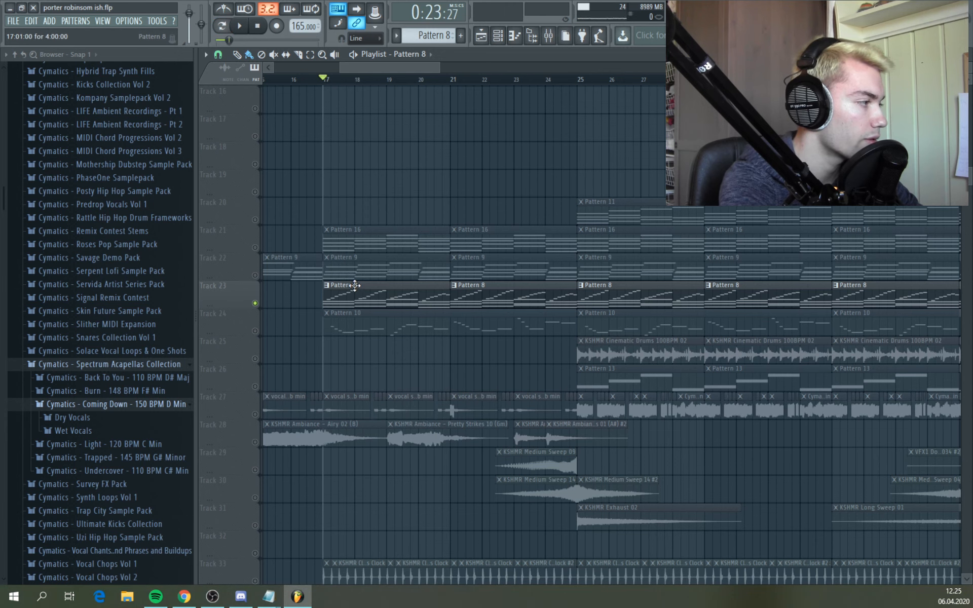
{"action": "double_click", "coordinate": [355, 293]}
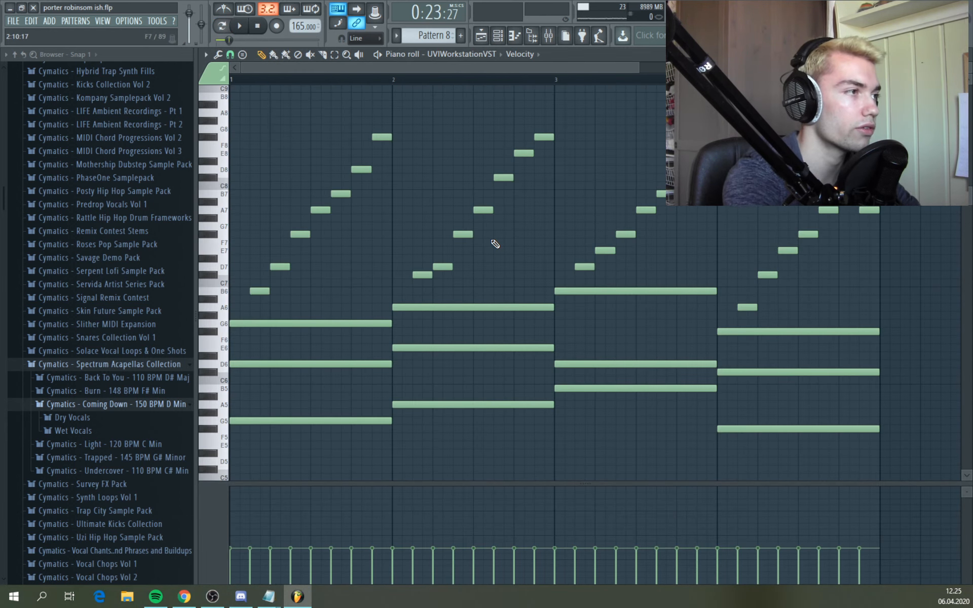
{"action": "left_click", "coordinate": [968, 57]}
{"action": "key", "text": "F6"}
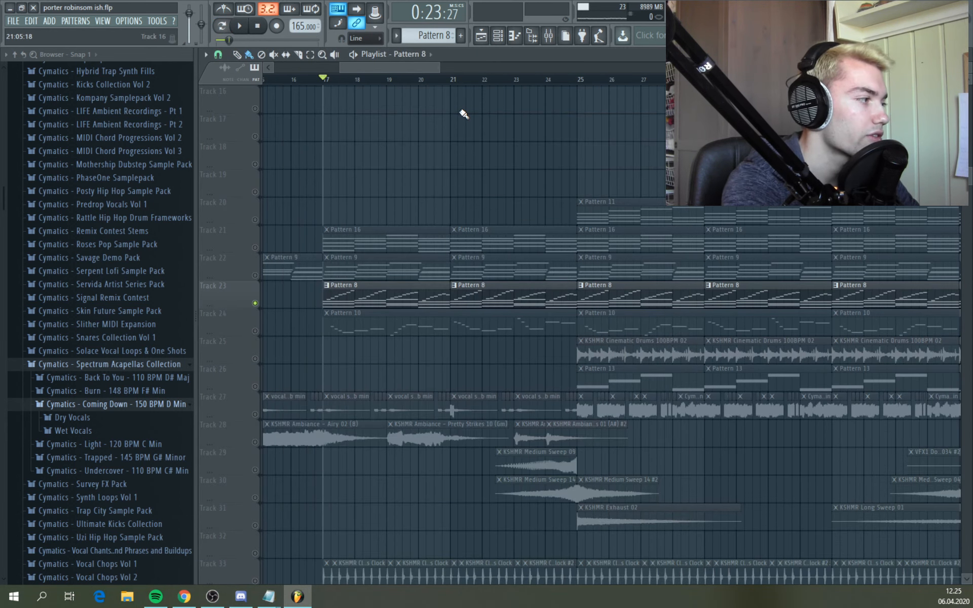
Solo Track 24 and play its Pattern 10 melody from bar 17
{"action": "scroll", "coordinate": [481, 218], "scroll_direction": "down", "scroll_amount": 1}
{"action": "right_click", "coordinate": [255, 248]}
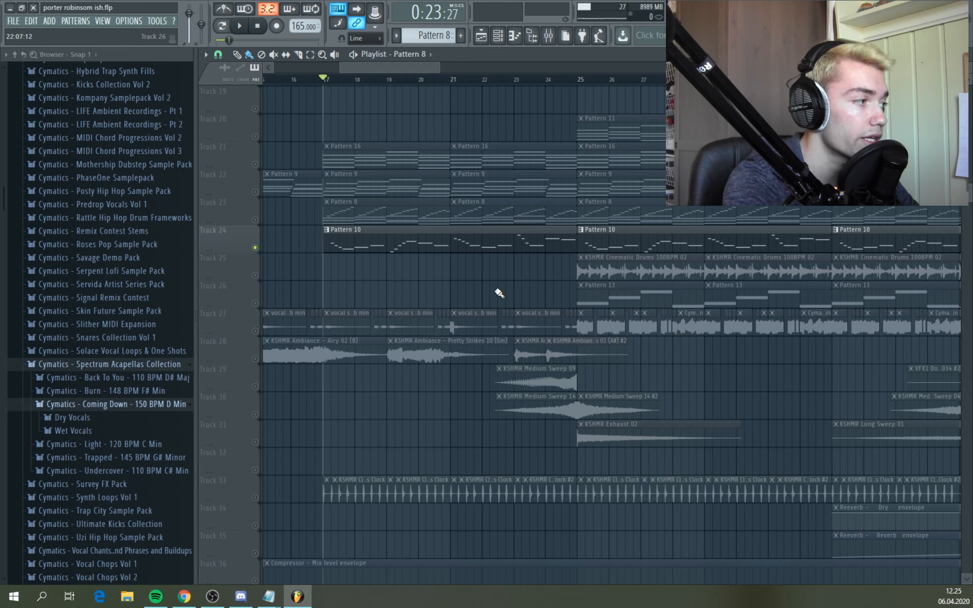
{"action": "key", "text": "space"}
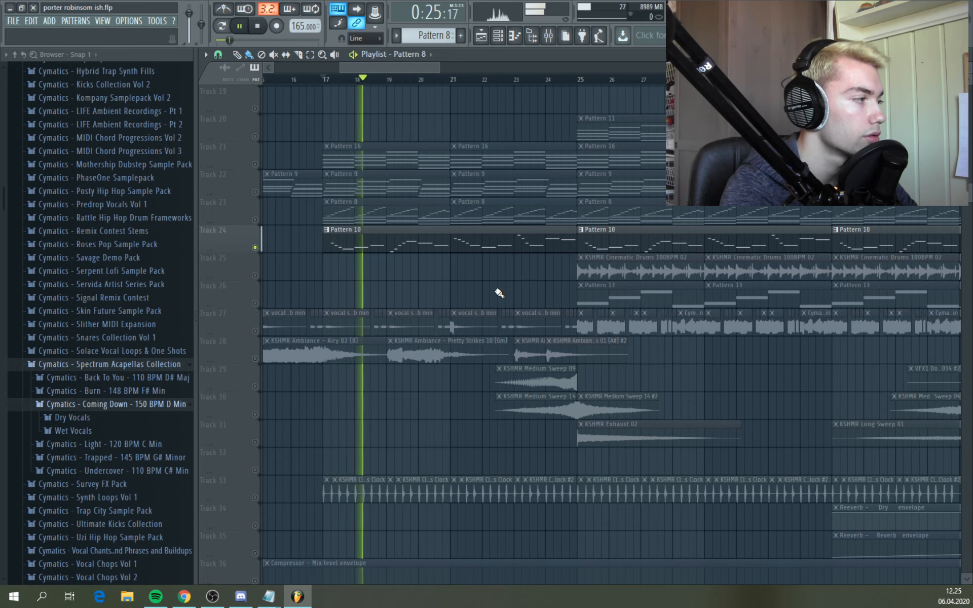
{"action": "double_click", "coordinate": [401, 245]}
{"action": "left_click", "coordinate": [964, 55]}
{"action": "key", "text": "space"}
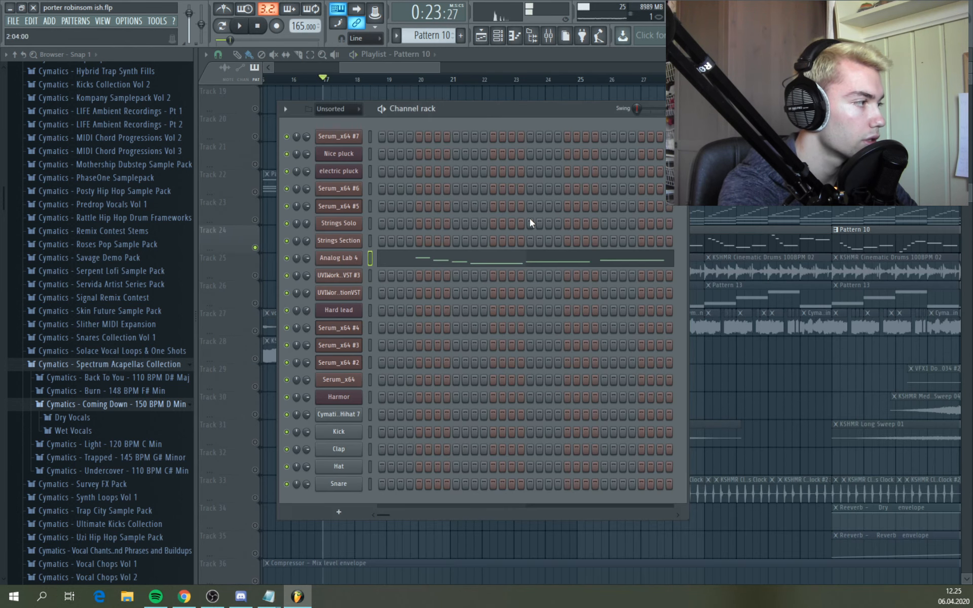
Open the Analog Lab 4 channel behind Pattern 10 to view its Strawberry Flutes preset
{"action": "left_click", "coordinate": [349, 258]}
{"action": "left_click_drag", "start_coordinate": [513, 97], "coordinate": [548, 55]}
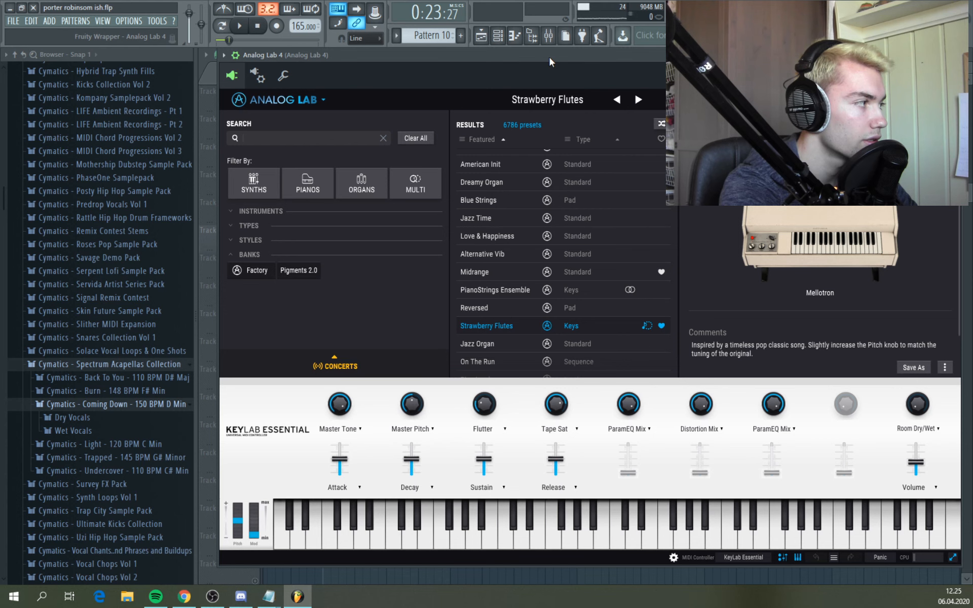
{"action": "left_click", "coordinate": [954, 55]}
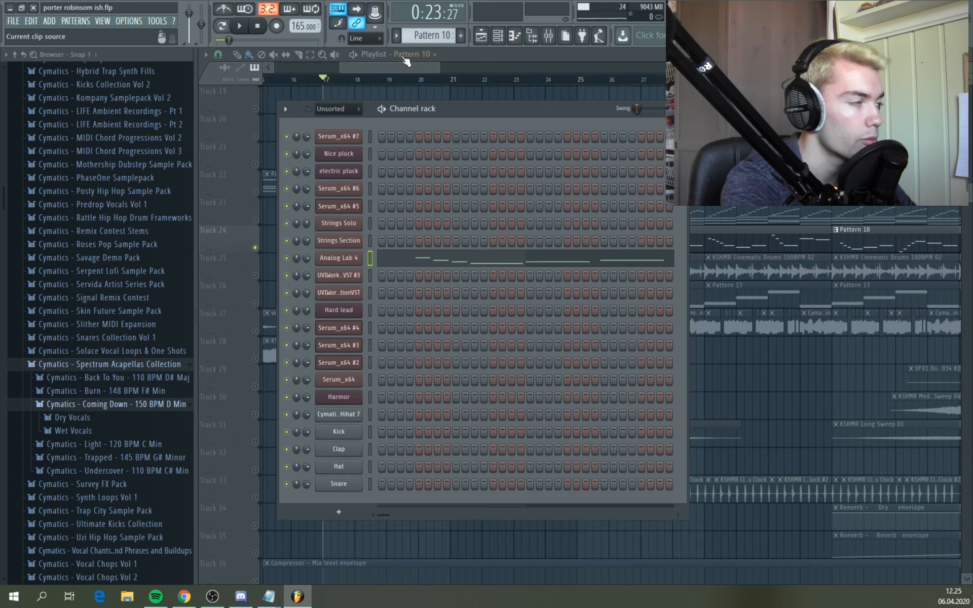
{"action": "left_click", "coordinate": [397, 64]}
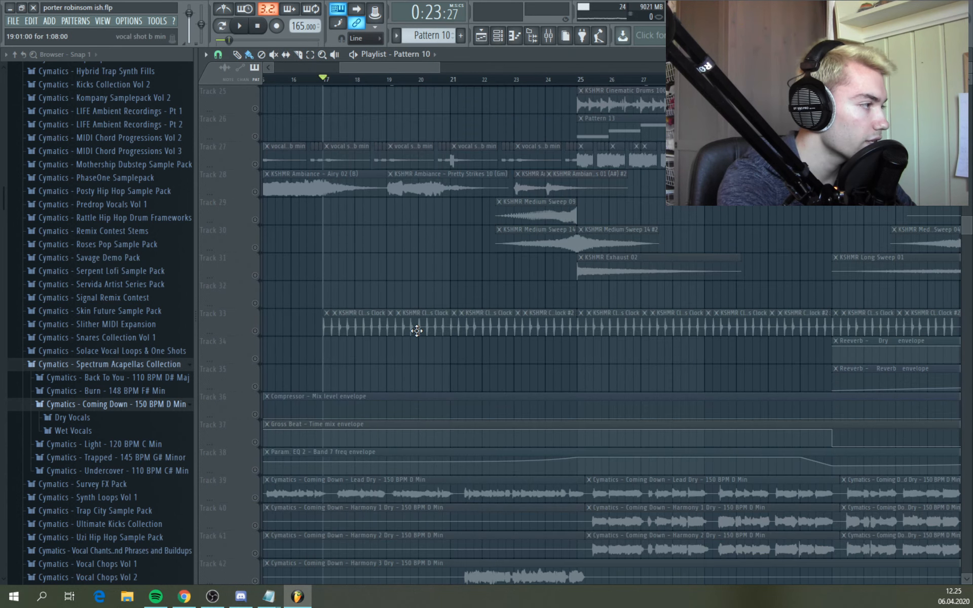
Solo Track 33 and play its KSHMR Clock 02 - Grandpas Clock clips from bar 17
{"action": "scroll", "coordinate": [257, 322], "scroll_direction": "down", "scroll_amount": 5}
{"action": "left_click", "coordinate": [259, 307]}
{"action": "scroll", "coordinate": [336, 320], "scroll_direction": "up", "scroll_amount": 3, "text": "ctrl"}
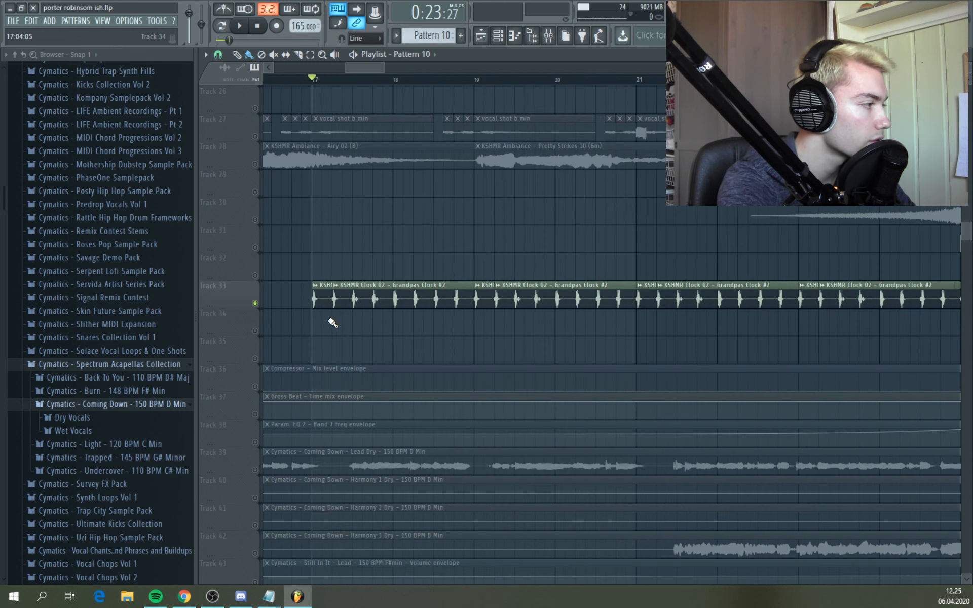
{"action": "key", "text": "space"}
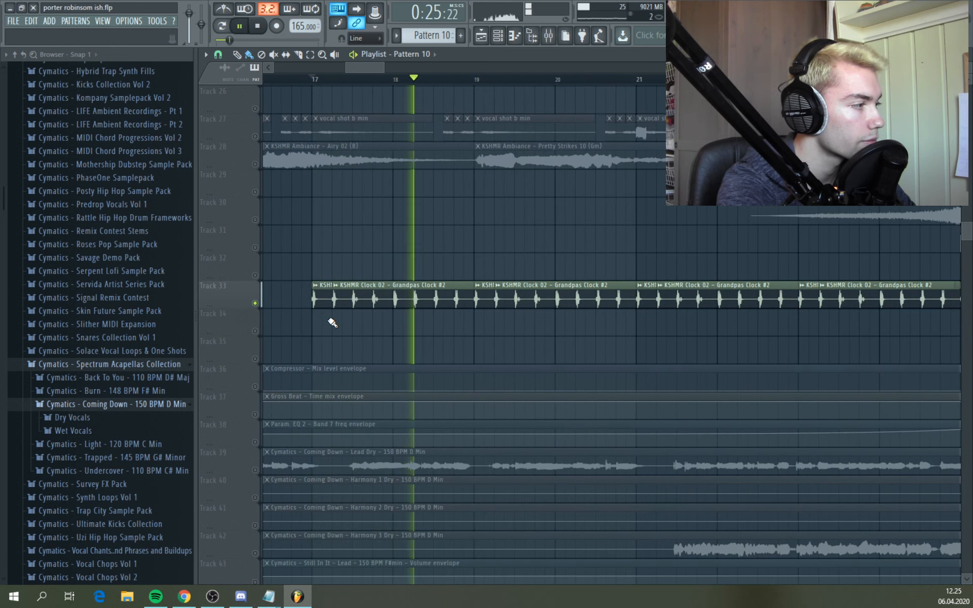
{"action": "key", "text": "space"}
Move the first Grandpas Clock #2 clip from Track 33 down to Track 34 and unmute Track 34
{"action": "scroll", "coordinate": [287, 328], "scroll_direction": "up", "scroll_amount": 3, "text": "ctrl"}
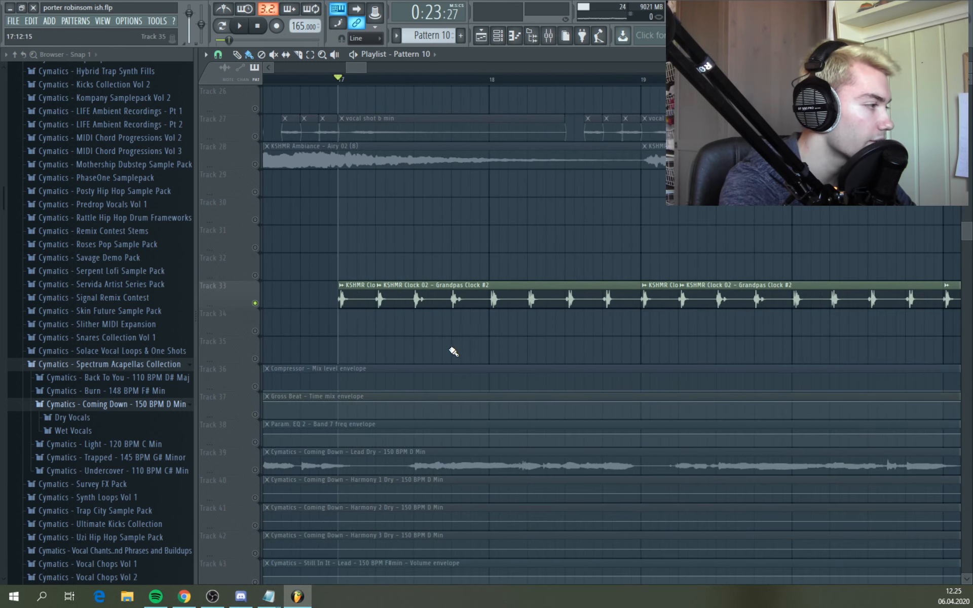
{"action": "left_click_drag", "start_coordinate": [434, 298], "coordinate": [436, 334]}
{"action": "left_click", "coordinate": [257, 333]}
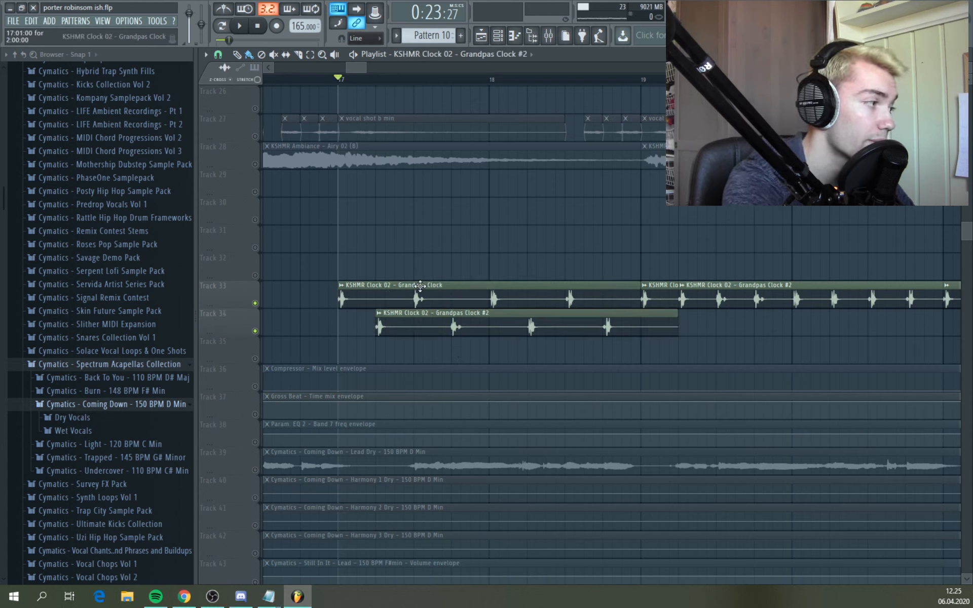
Compare the sample settings of the Grandpas Clock and Grandpas Clock #2 clips, including their time-stretching pitch
{"action": "double_click", "coordinate": [405, 303]}
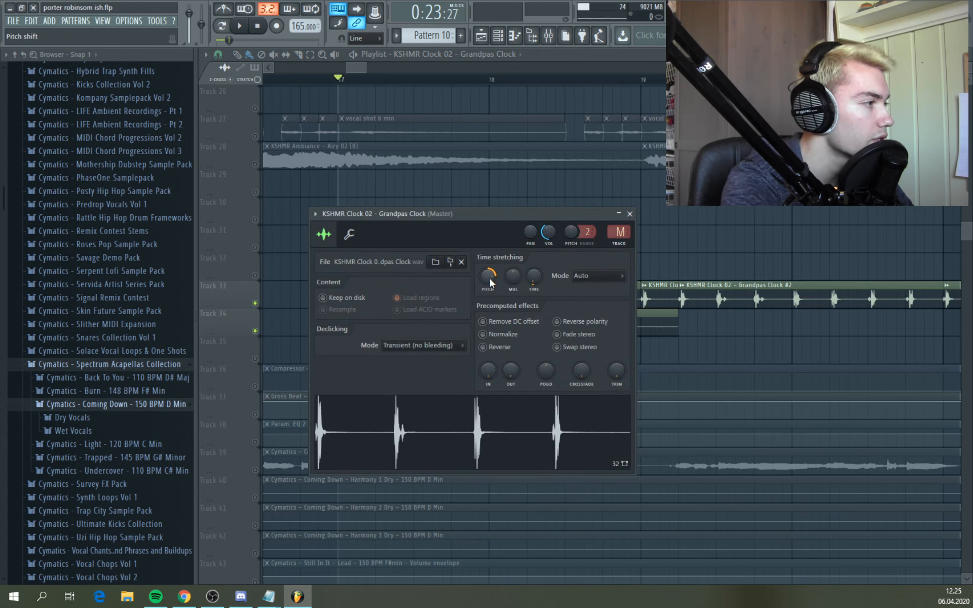
{"action": "left_click", "coordinate": [629, 213]}
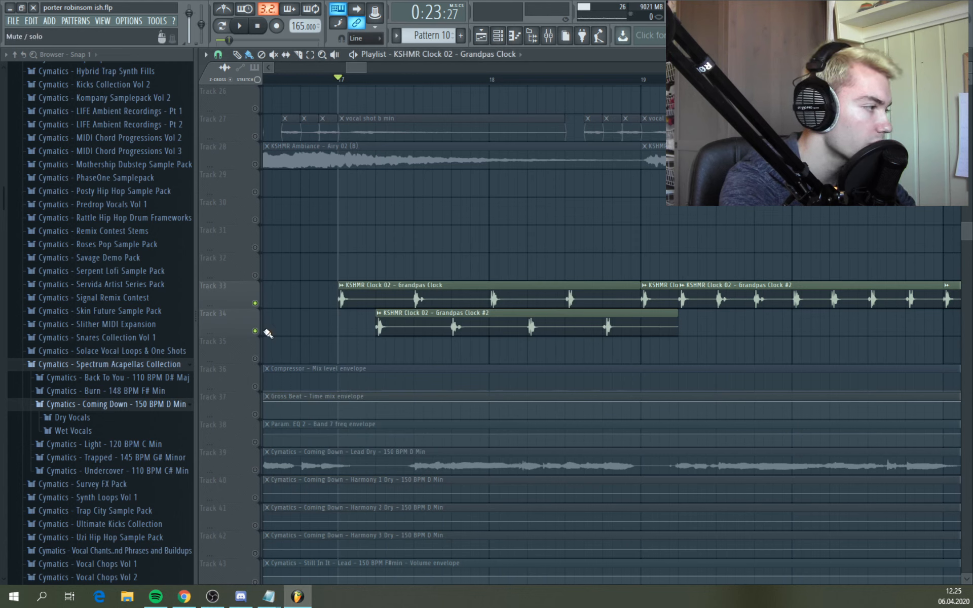
{"action": "double_click", "coordinate": [466, 328]}
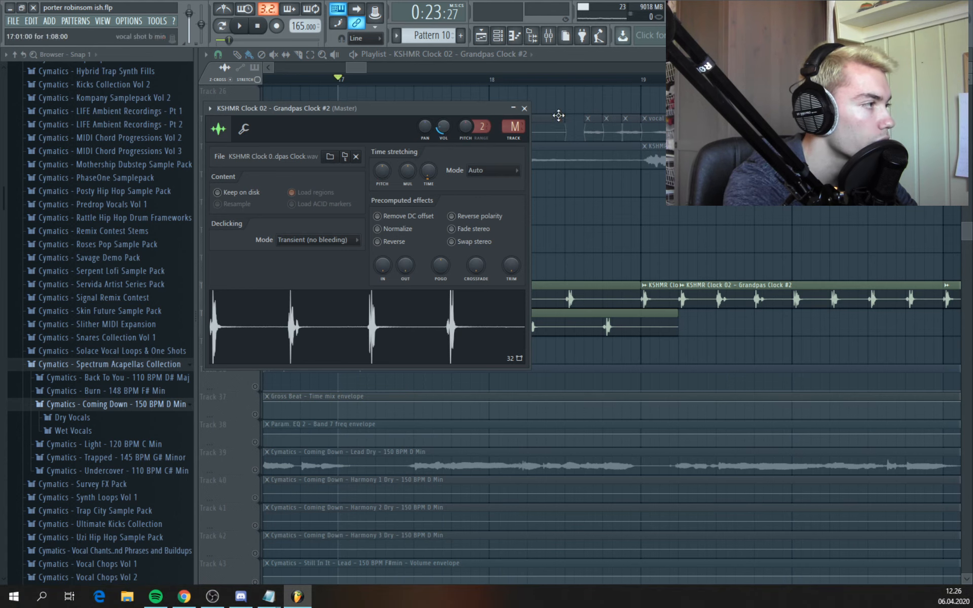
Reopen the Grandpas Clock and Grandpas Clock #2 sample settings in turn to recheck their pitch knobs, and close them
{"action": "left_click", "coordinate": [524, 108]}
{"action": "double_click", "coordinate": [570, 293]}
{"action": "left_click", "coordinate": [629, 214]}
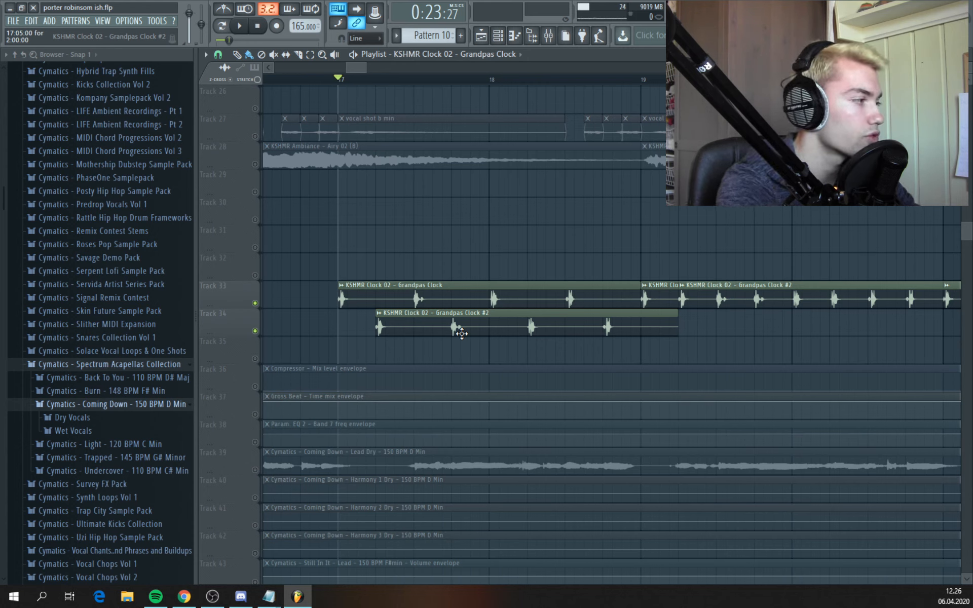
{"action": "double_click", "coordinate": [453, 335]}
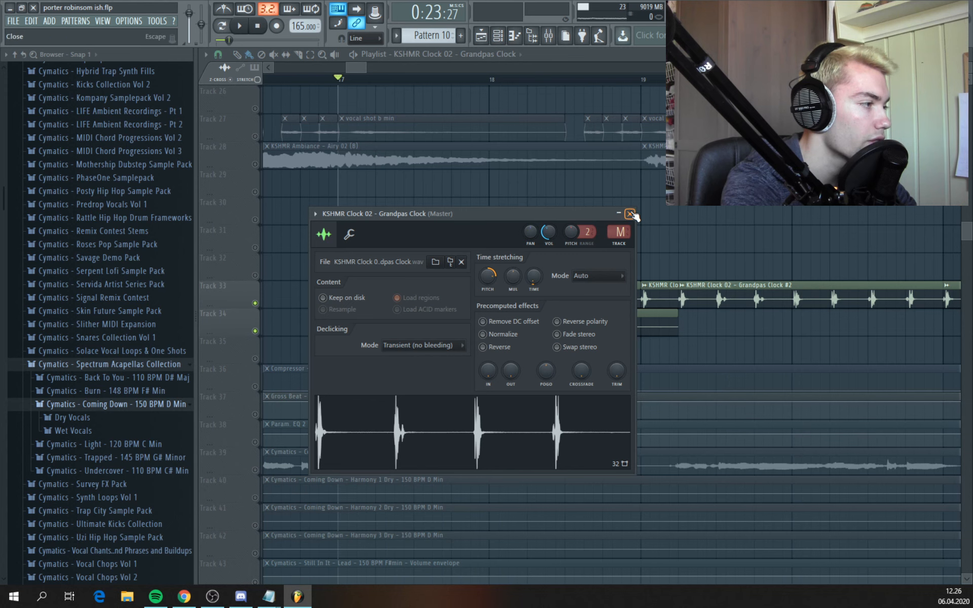
{"action": "left_click", "coordinate": [630, 214]}
{"action": "double_click", "coordinate": [445, 325]}
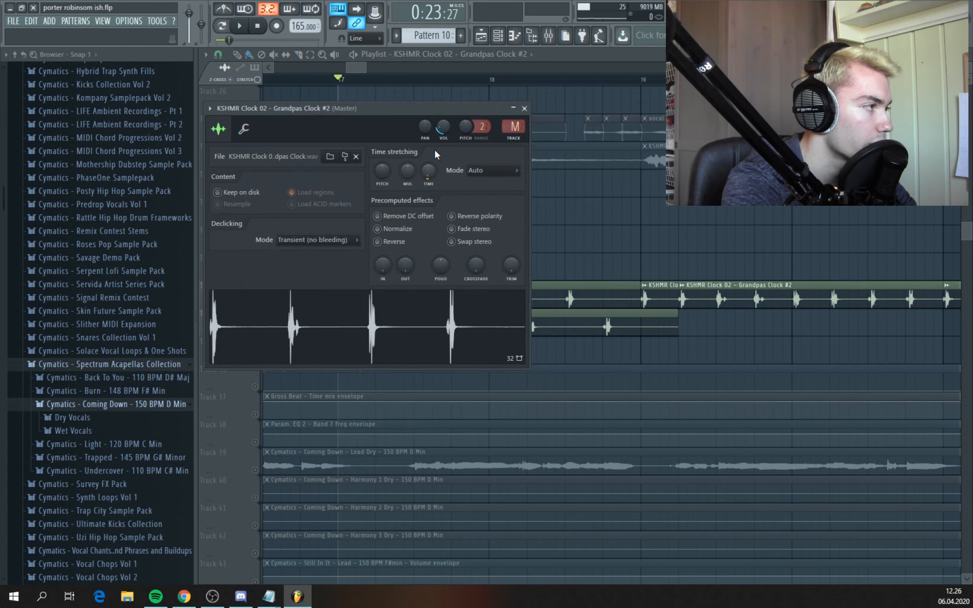
{"action": "left_click", "coordinate": [525, 109]}
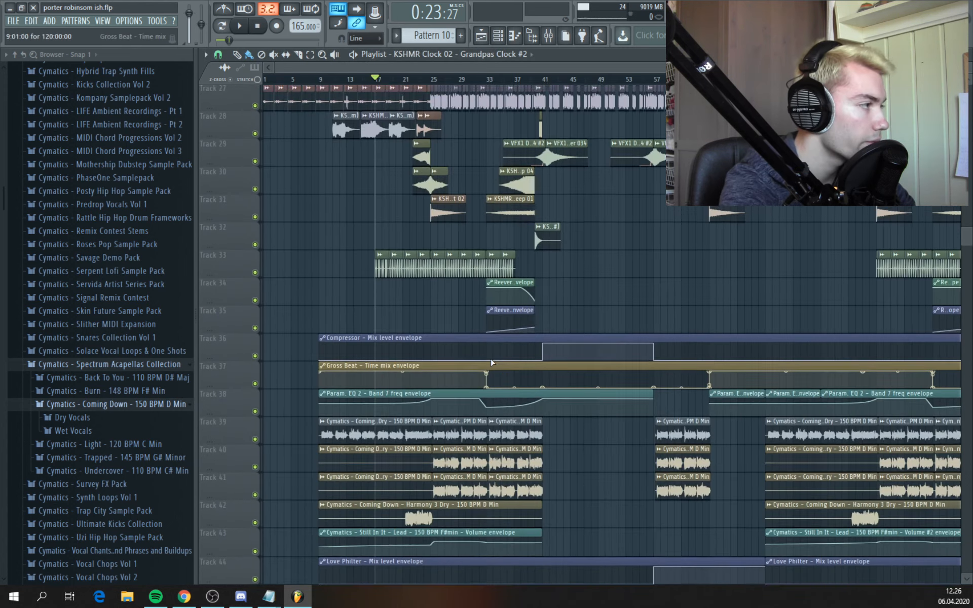
Play the full arrangement from bar 25 with all tracks unmuted, and stop playback
{"action": "scroll", "coordinate": [490, 362], "scroll_direction": "up", "scroll_amount": 2}
{"action": "scroll", "coordinate": [431, 263], "scroll_direction": "up", "scroll_amount": 1}
{"action": "scroll", "coordinate": [418, 261], "scroll_direction": "up", "scroll_amount": 1}
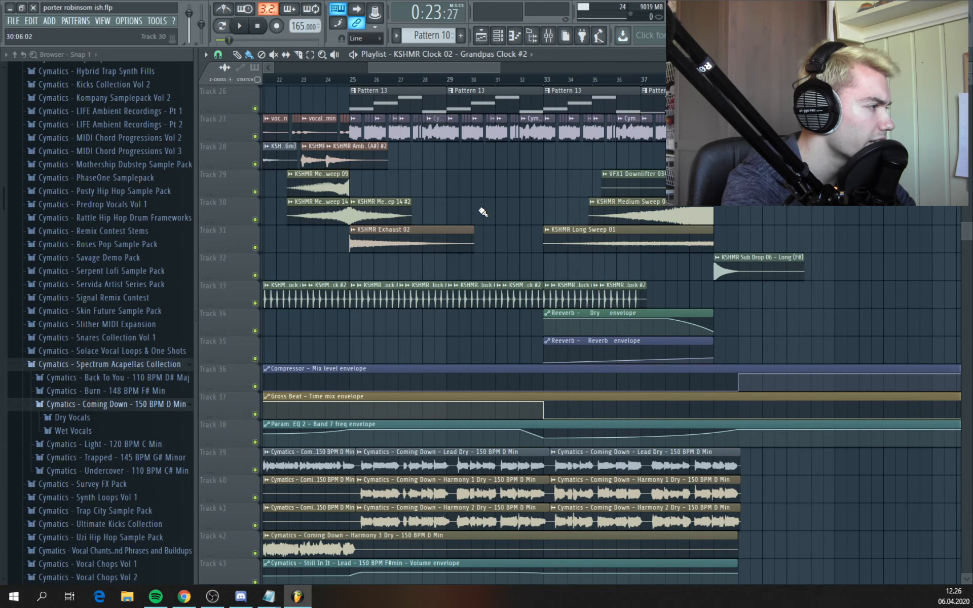
{"action": "scroll", "coordinate": [481, 212], "scroll_direction": "up", "scroll_amount": 5}
{"action": "key", "text": "space"}
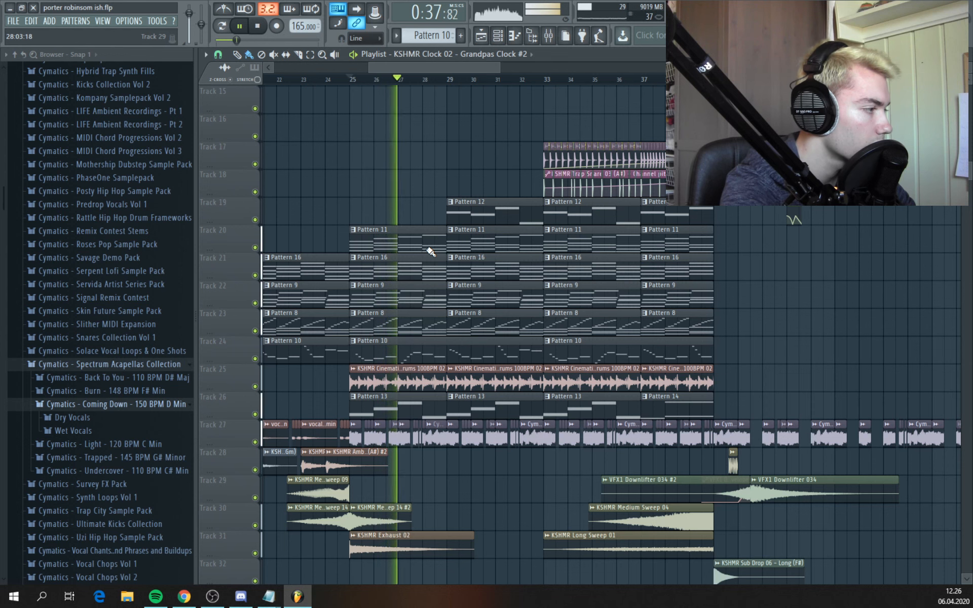
{"action": "scroll", "coordinate": [430, 252], "scroll_direction": "down", "scroll_amount": 2}
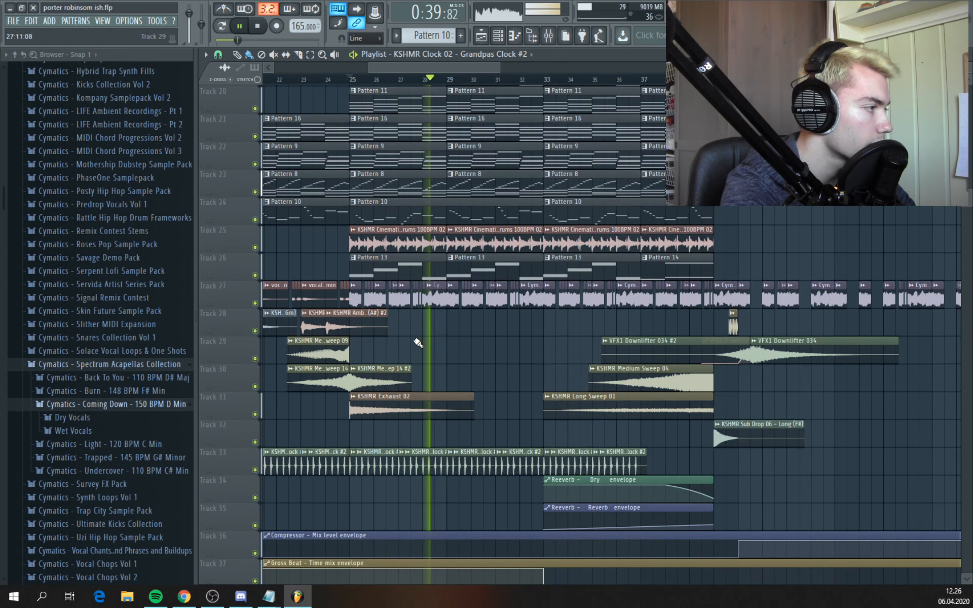
{"action": "scroll", "coordinate": [418, 343], "scroll_direction": "up", "scroll_amount": 2, "text": "ctrl"}
{"action": "key", "text": "space"}
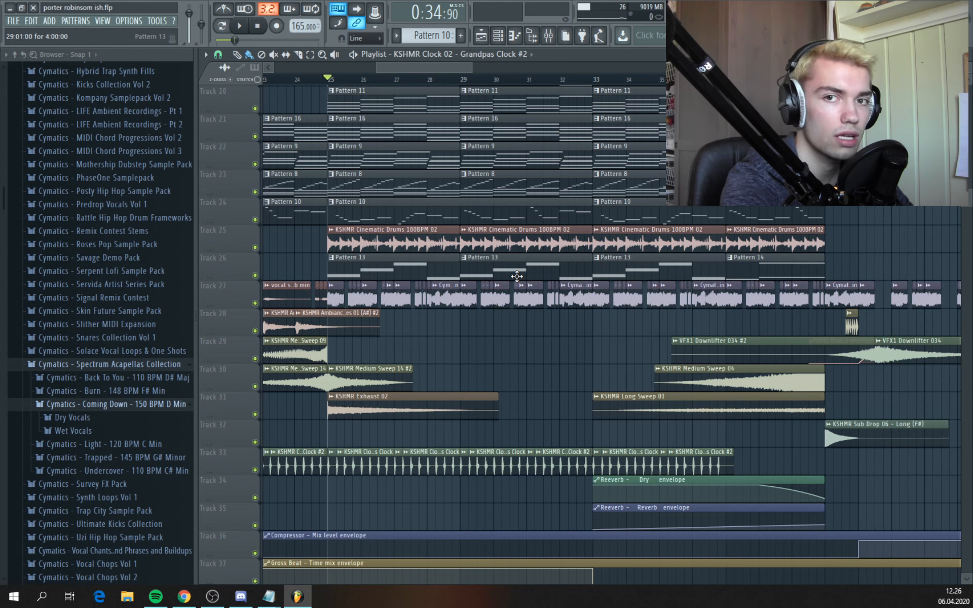
Audition Trap City Vocal Chop 13 (160 BPM A# Min) from the Vocal Chops folder of the Cymatics Trap City Sample Pack
{"action": "scroll", "coordinate": [517, 276], "scroll_direction": "down", "scroll_amount": 1}
{"action": "scroll", "coordinate": [428, 305], "scroll_direction": "left", "scroll_amount": 2}
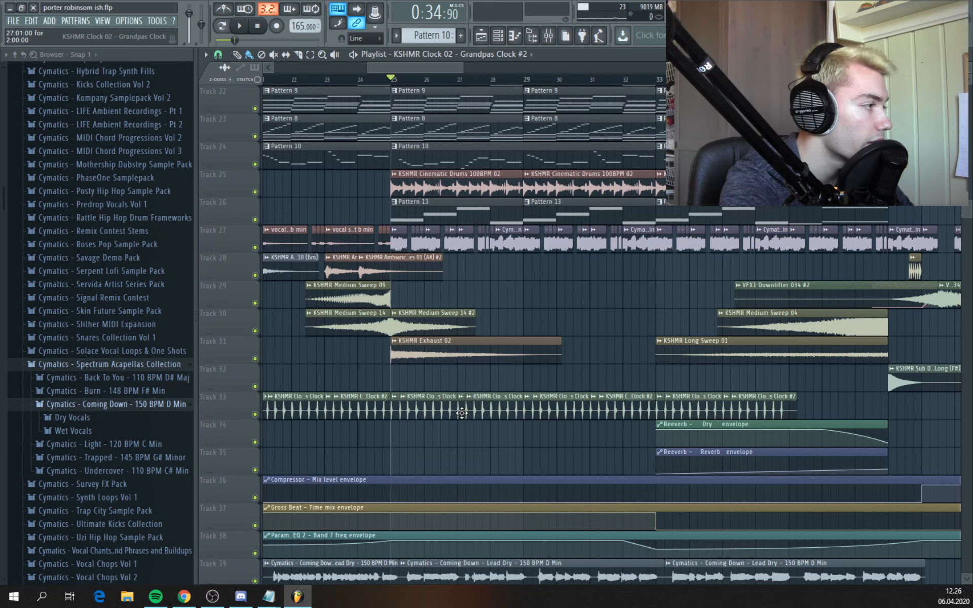
{"action": "scroll", "coordinate": [461, 411], "scroll_direction": "up", "scroll_amount": 2}
{"action": "scroll", "coordinate": [423, 347], "scroll_direction": "down", "scroll_amount": 1}
{"action": "scroll", "coordinate": [423, 347], "scroll_direction": "down", "scroll_amount": 1}
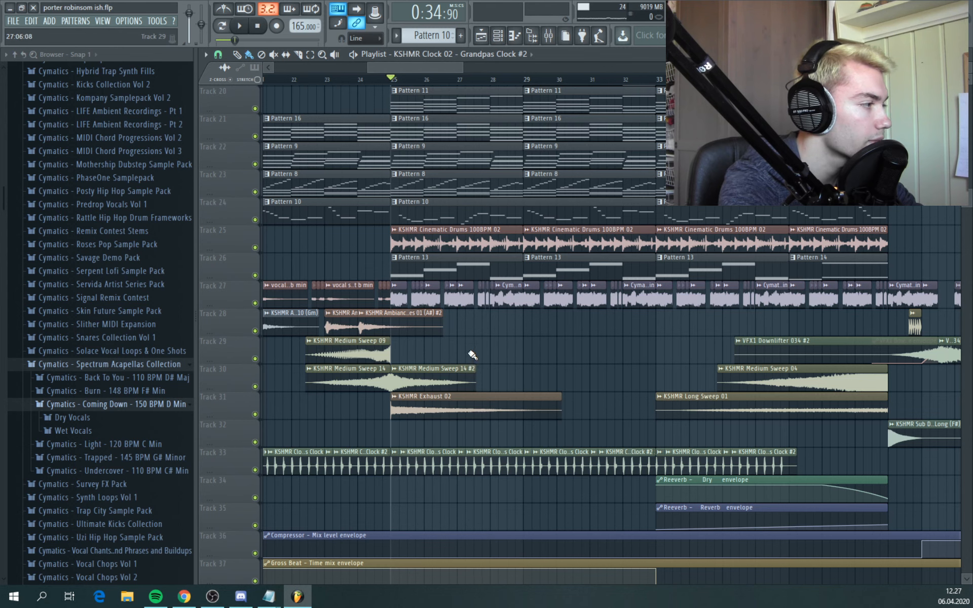
{"action": "scroll", "coordinate": [466, 352], "scroll_direction": "down", "scroll_amount": 3}
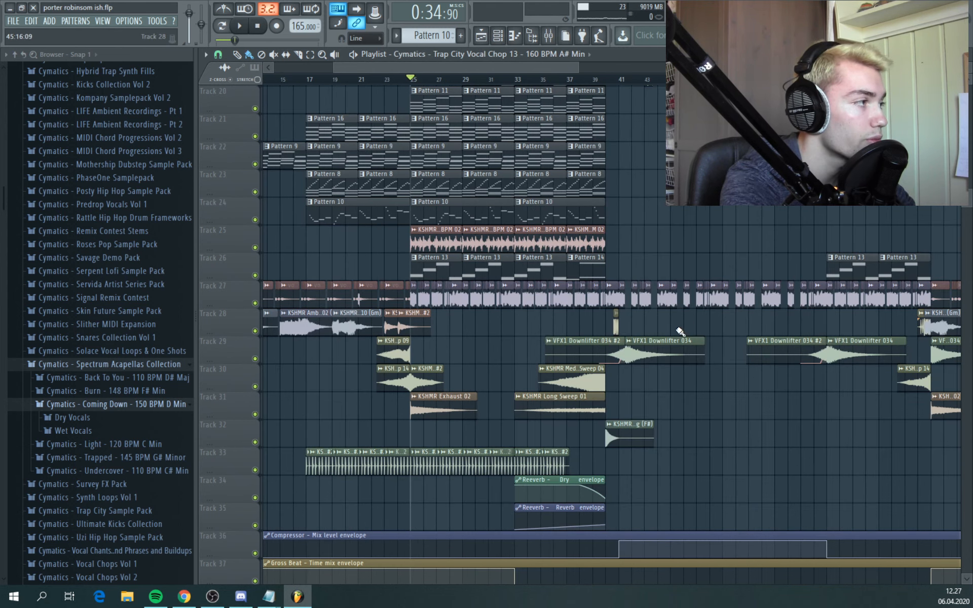
{"action": "scroll", "coordinate": [553, 330], "scroll_direction": "up", "scroll_amount": 3}
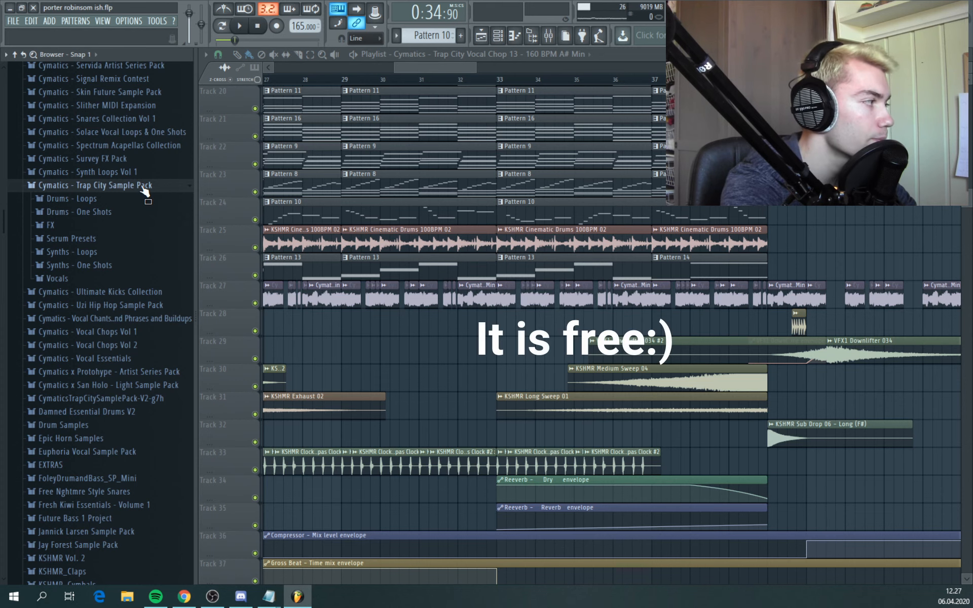
{"action": "left_click", "coordinate": [56, 278]}
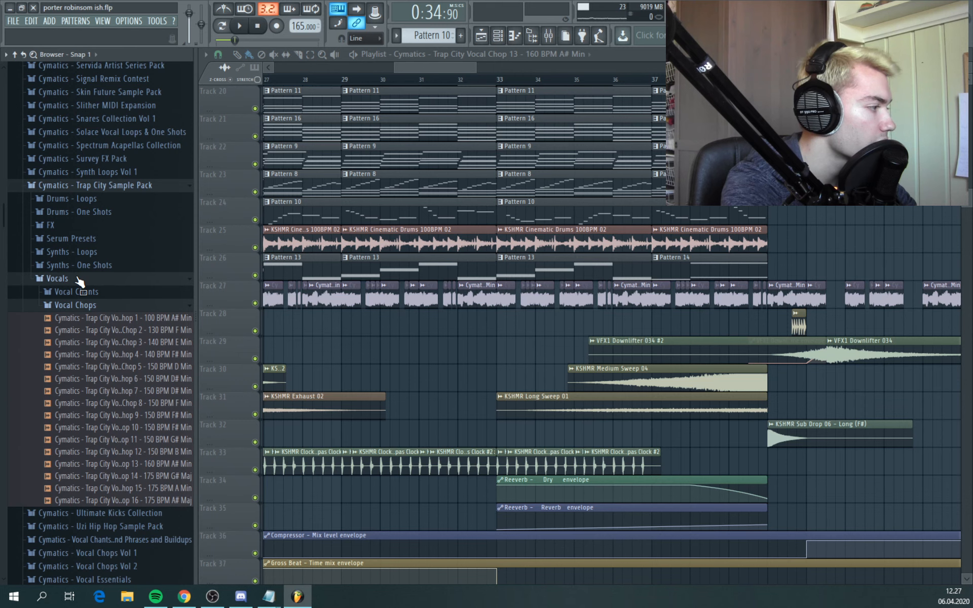
{"action": "left_click", "coordinate": [165, 464]}
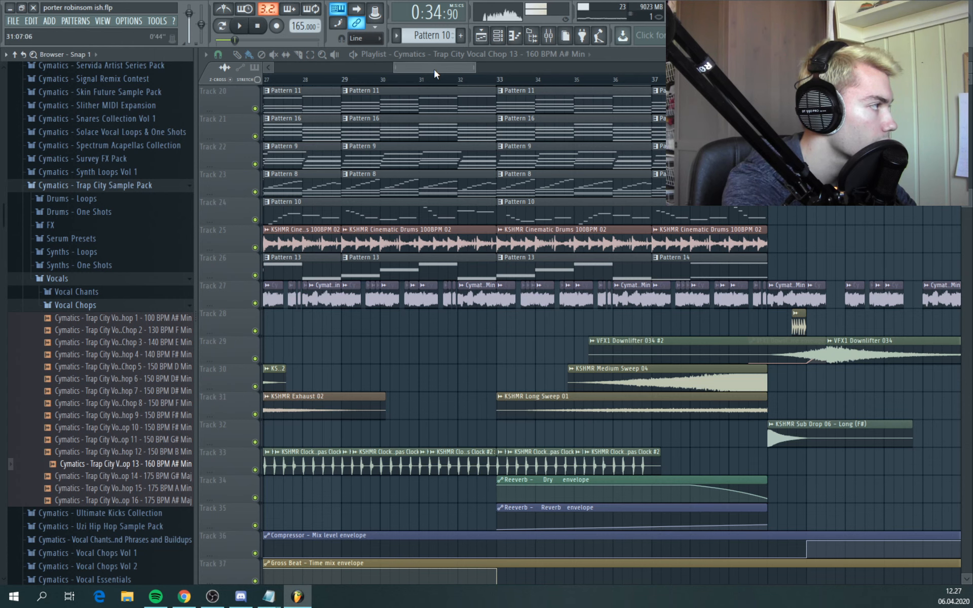
Solo Track 27 with its automation tracks and play the vocal chops from around bar 57, stopping playback at the end
{"action": "scroll", "coordinate": [434, 69], "scroll_direction": "down", "scroll_amount": 5}
{"action": "scroll", "coordinate": [458, 423], "scroll_direction": "down", "scroll_amount": 4}
{"action": "scroll", "coordinate": [458, 423], "scroll_direction": "up", "scroll_amount": 4}
{"action": "scroll", "coordinate": [489, 326], "scroll_direction": "up", "scroll_amount": 3, "text": "ctrl"}
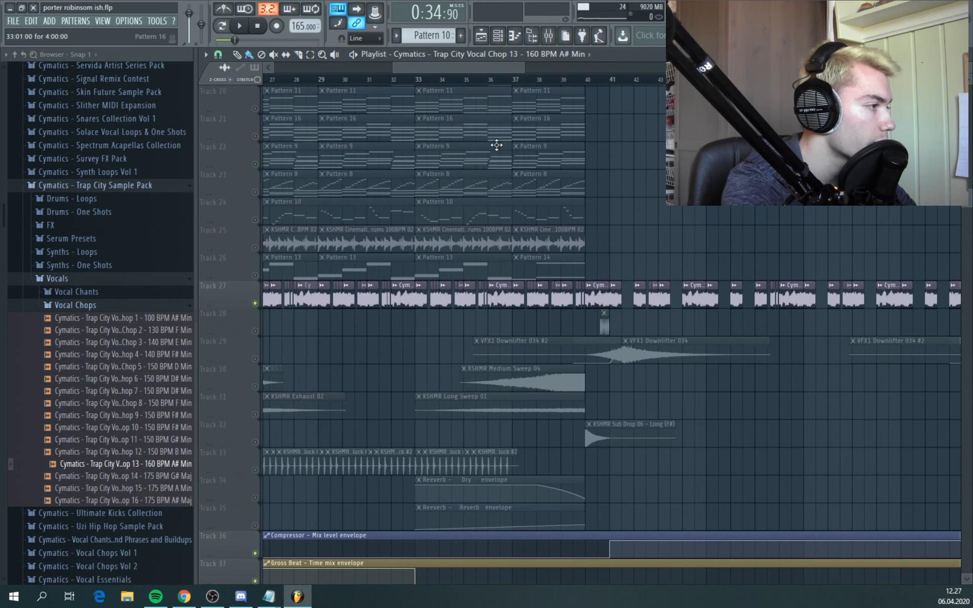
{"action": "key", "text": "space"}
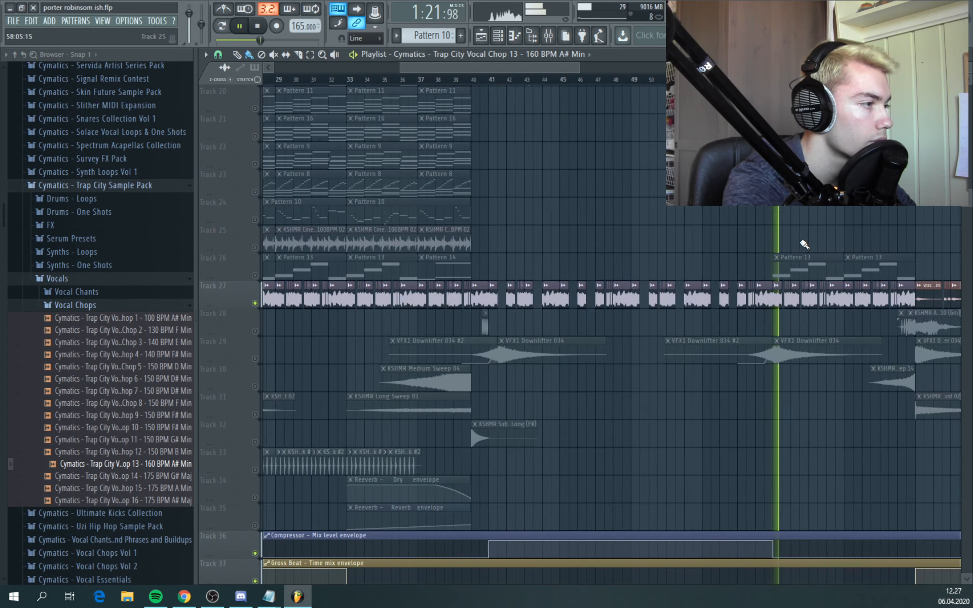
{"action": "scroll", "coordinate": [842, 264], "scroll_direction": "up", "scroll_amount": 5, "text": "ctrl"}
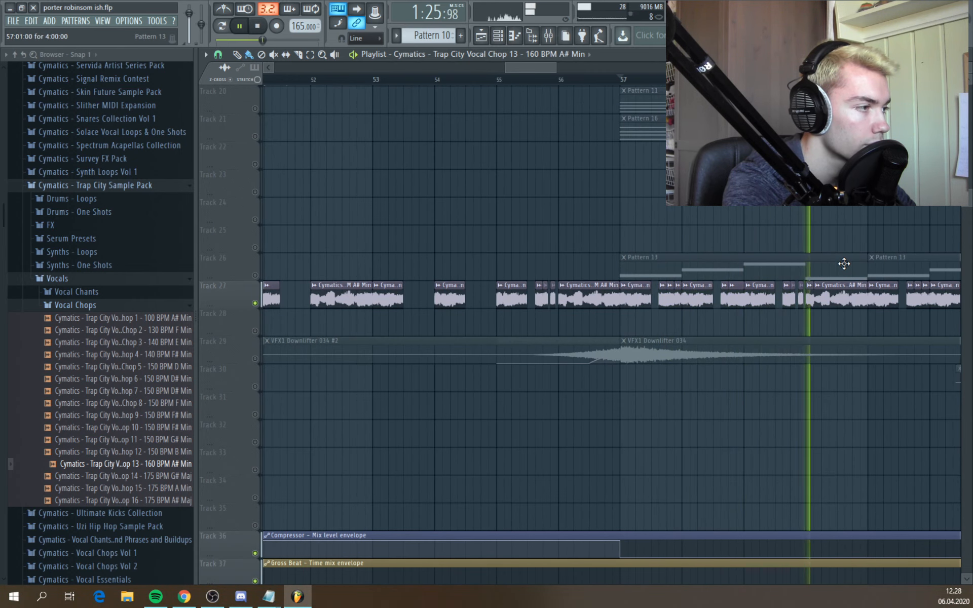
{"action": "scroll", "coordinate": [844, 263], "scroll_direction": "down", "scroll_amount": 4, "text": "ctrl"}
{"action": "scroll", "coordinate": [844, 263], "scroll_direction": "down", "scroll_amount": 4, "text": "ctrl"}
{"action": "key", "text": "space"}
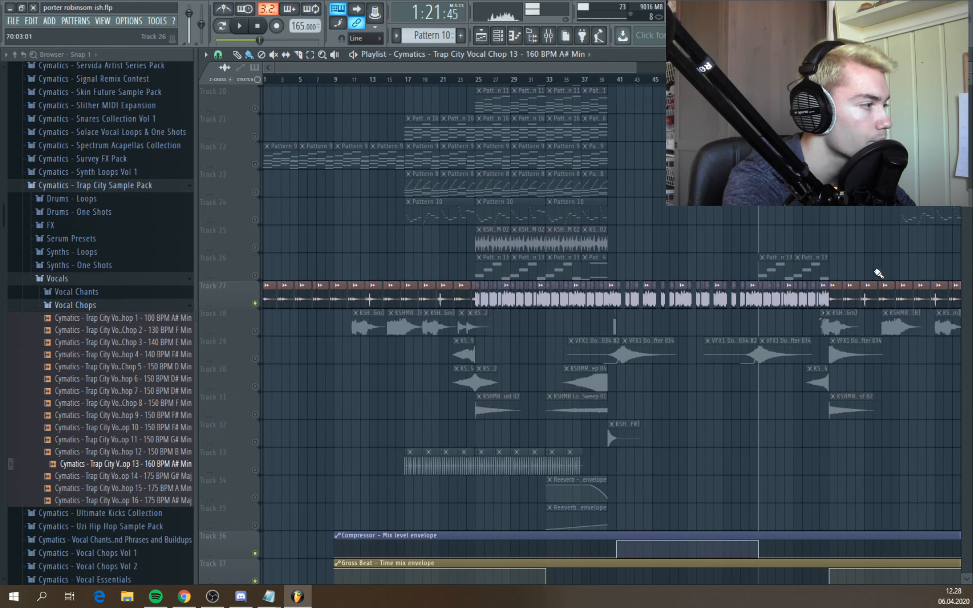
Play the soloed Track 27 vocal chops from bar 25 and stop playback
{"action": "scroll", "coordinate": [532, 317], "scroll_direction": "up", "scroll_amount": 3, "text": "ctrl"}
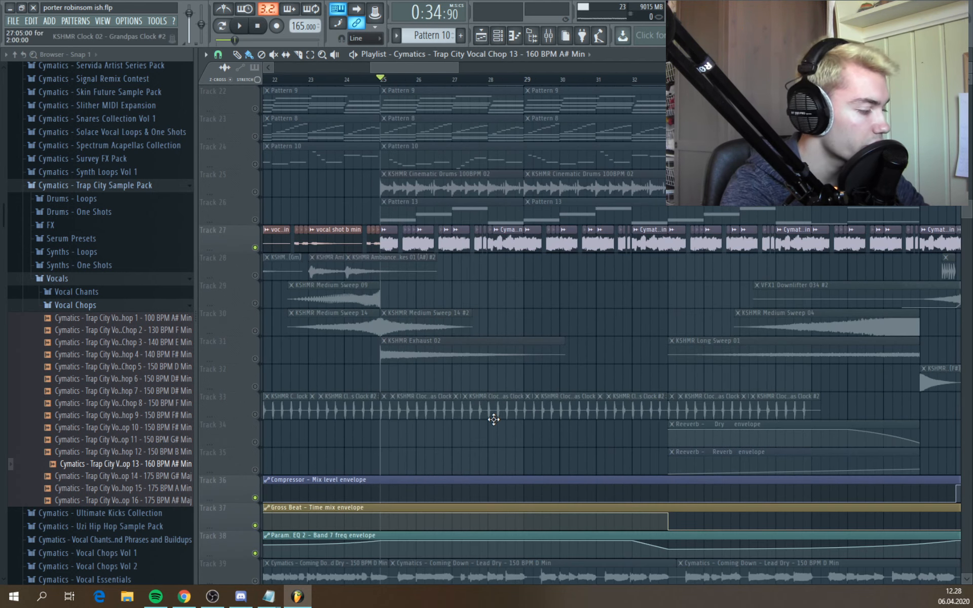
{"action": "key", "text": "space"}
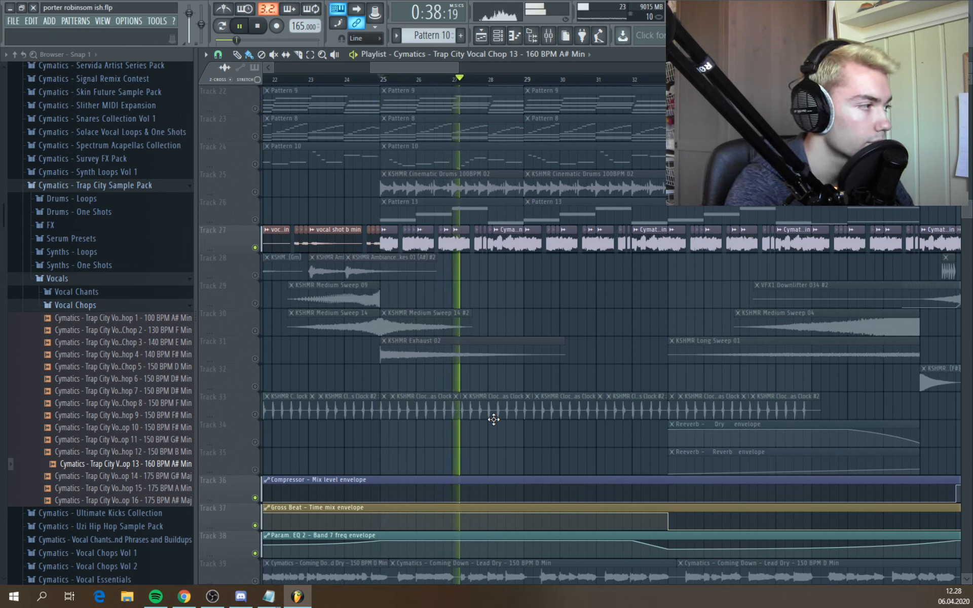
{"action": "key", "text": "space"}
Play the vocal shot b min clips on Track 27 from bar 1 and stop playback
{"action": "scroll", "coordinate": [691, 347], "scroll_direction": "down", "scroll_amount": 5}
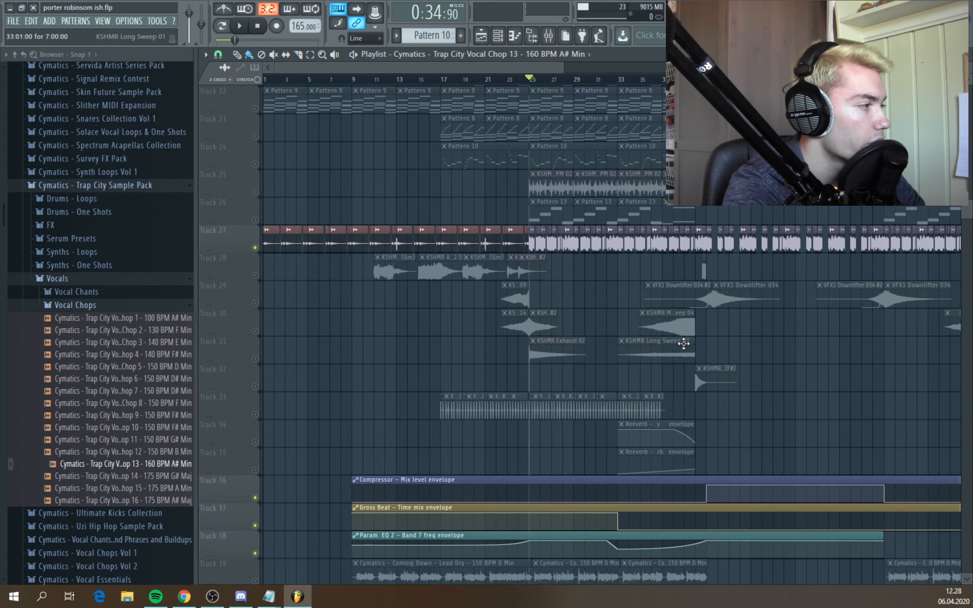
{"action": "left_click", "coordinate": [272, 79]}
{"action": "key", "text": "space"}
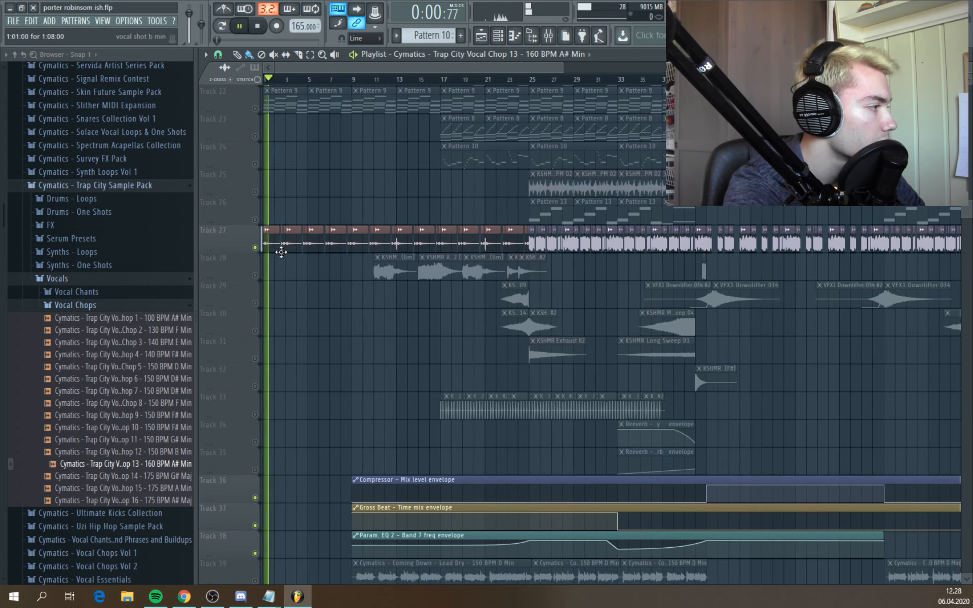
{"action": "scroll", "coordinate": [538, 271], "scroll_direction": "up", "scroll_amount": 7}
{"action": "key", "text": "space"}
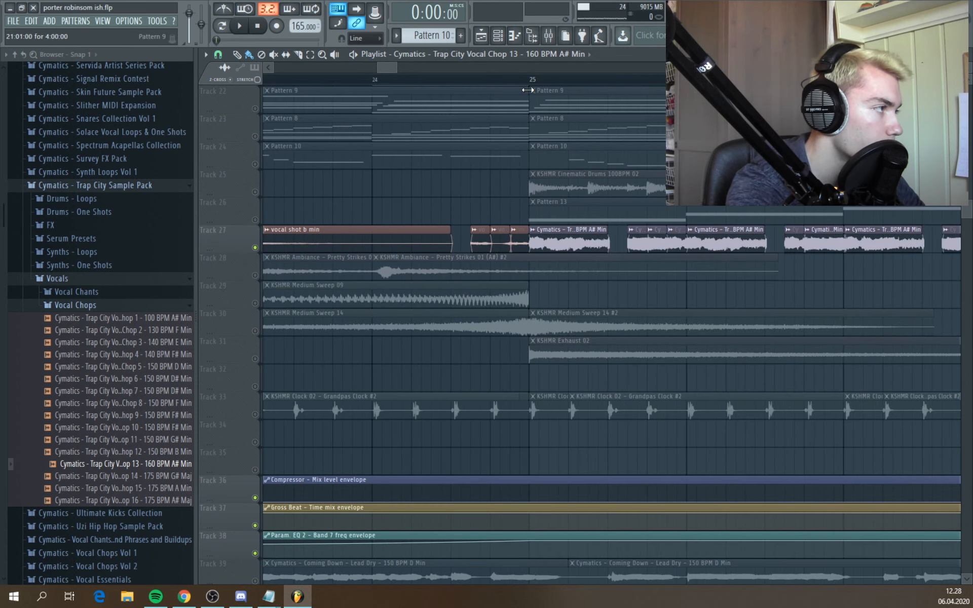
Examine and play the transition from the vocal shots to the vocal chops at bar 25 on Track 27
{"action": "scroll", "coordinate": [554, 304], "scroll_direction": "up", "scroll_amount": 5}
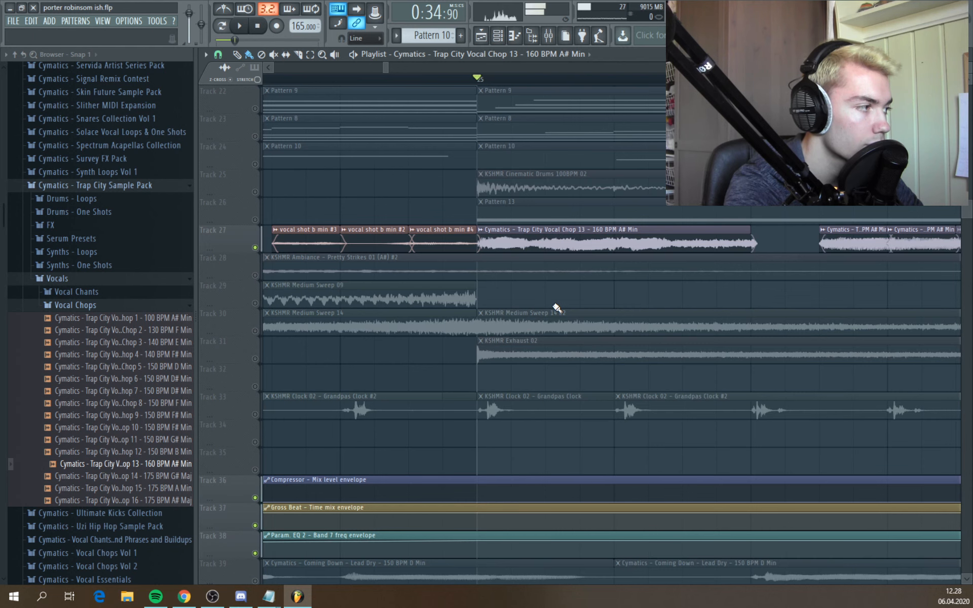
{"action": "scroll", "coordinate": [553, 307], "scroll_direction": "down", "scroll_amount": 8}
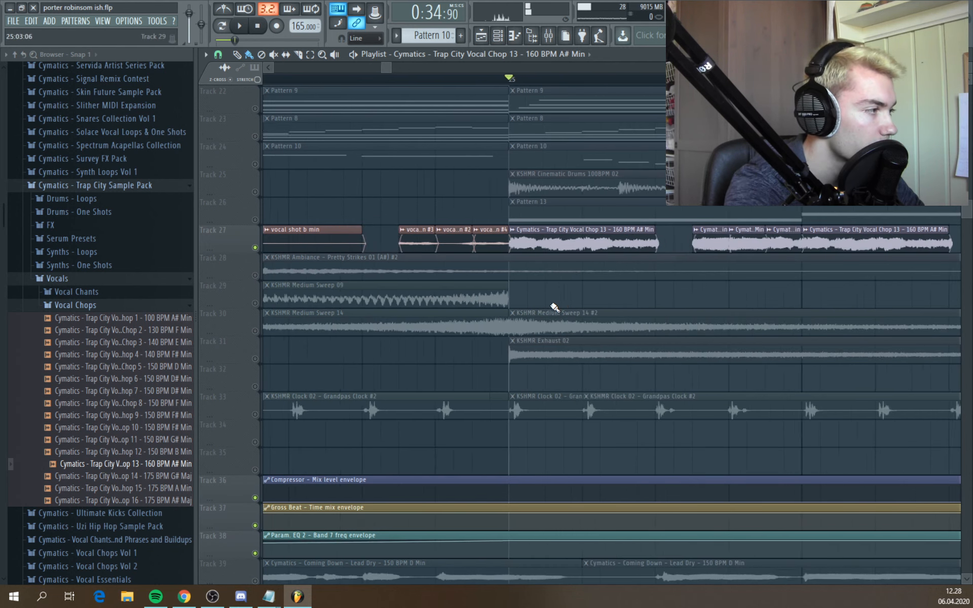
{"action": "scroll", "coordinate": [550, 306], "scroll_direction": "down", "scroll_amount": 8}
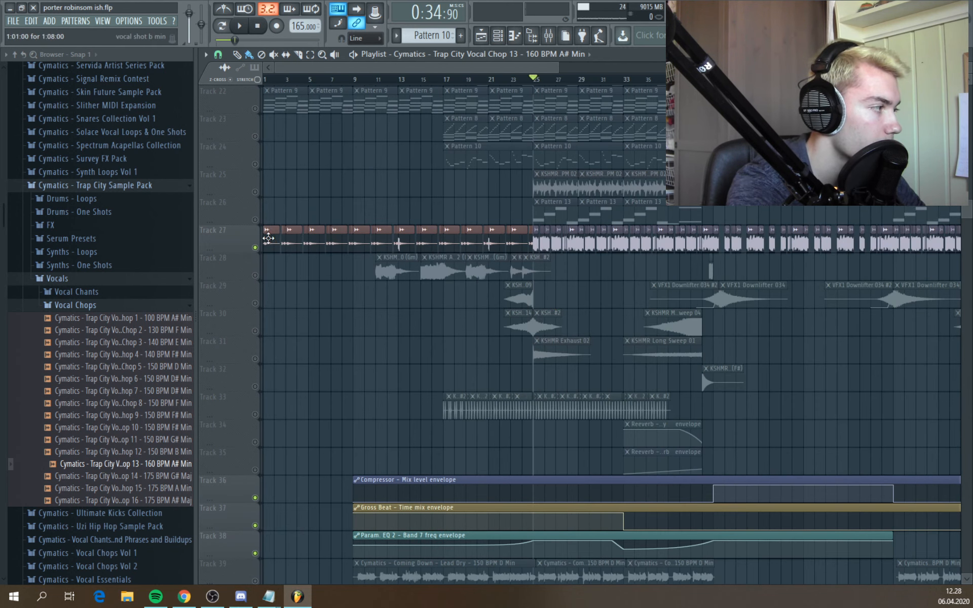
{"action": "scroll", "coordinate": [569, 311], "scroll_direction": "up", "scroll_amount": 5}
Solo Track 26 and play its Pattern 13 clips from bar 25
{"action": "scroll", "coordinate": [569, 311], "scroll_direction": "down", "scroll_amount": 6}
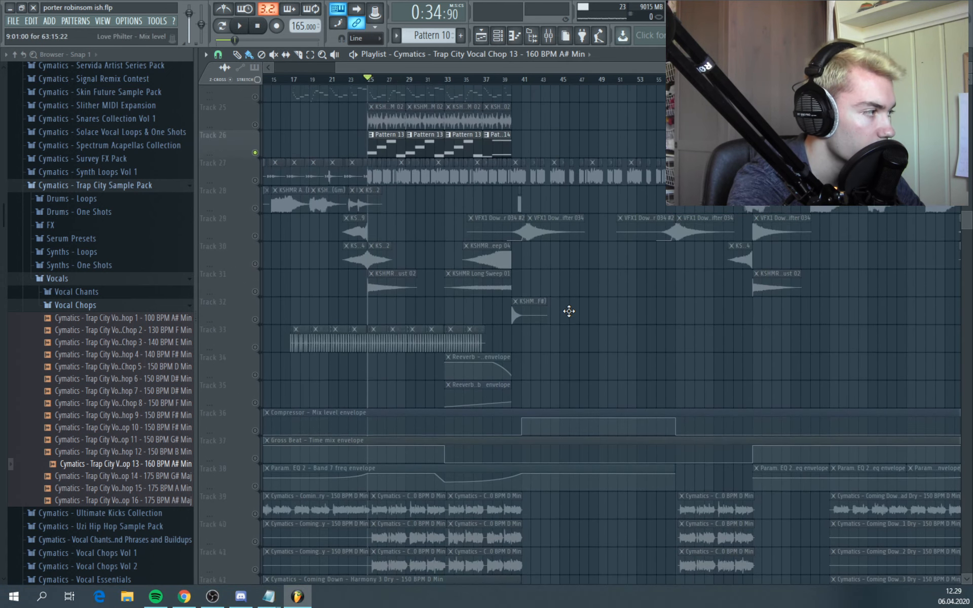
{"action": "key", "text": "space"}
{"action": "scroll", "coordinate": [570, 311], "scroll_direction": "up", "scroll_amount": 4}
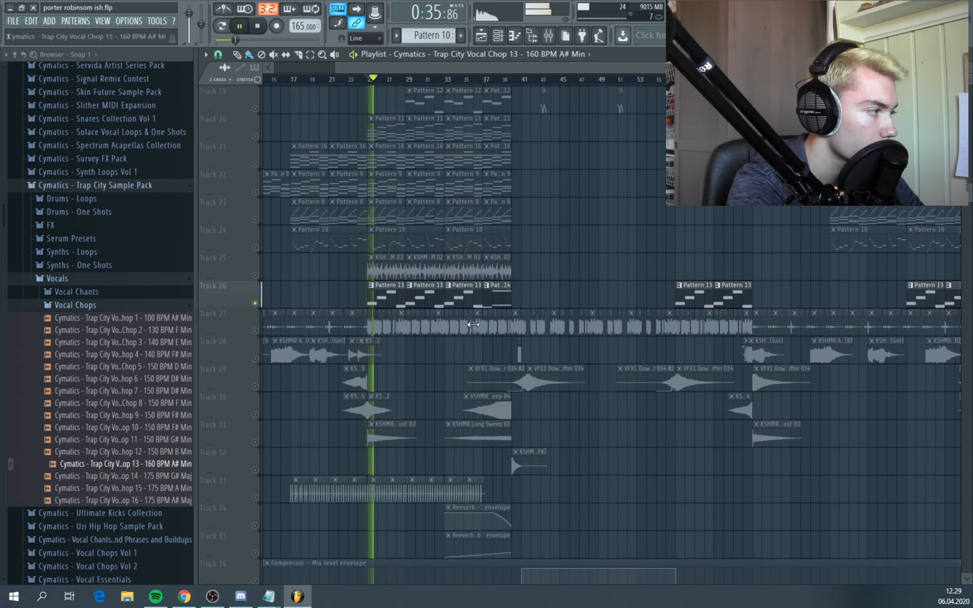
View Pattern 13's notes in the piano roll and open its Harmor synth
{"action": "scroll", "coordinate": [390, 352], "scroll_direction": "up", "scroll_amount": 3}
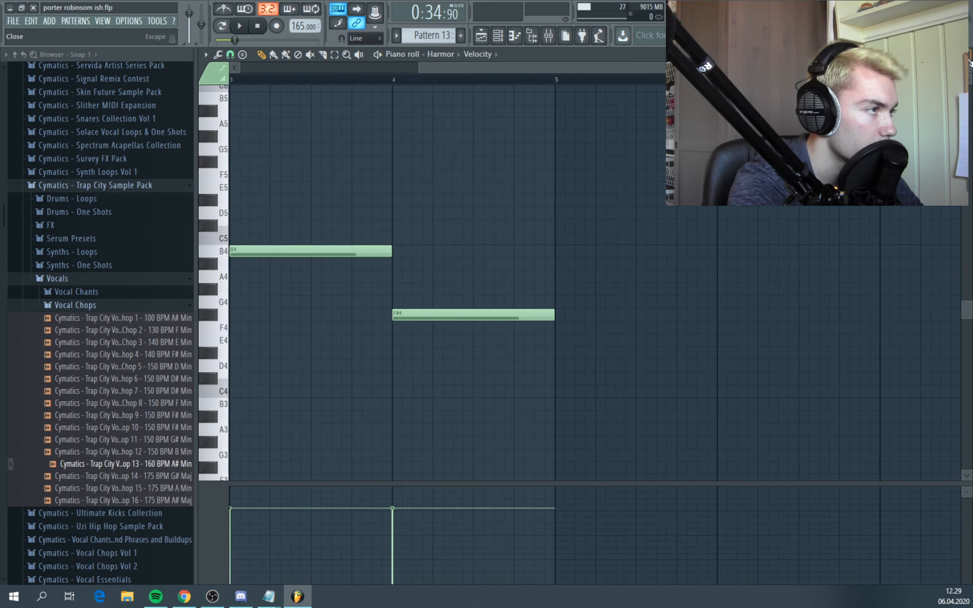
{"action": "key", "text": "Escape"}
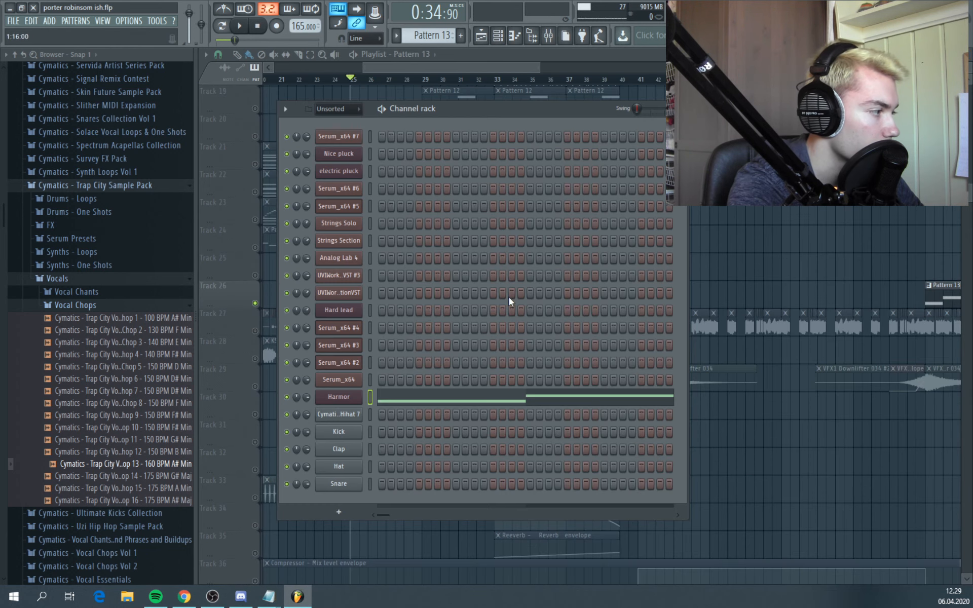
{"action": "left_click", "coordinate": [361, 397]}
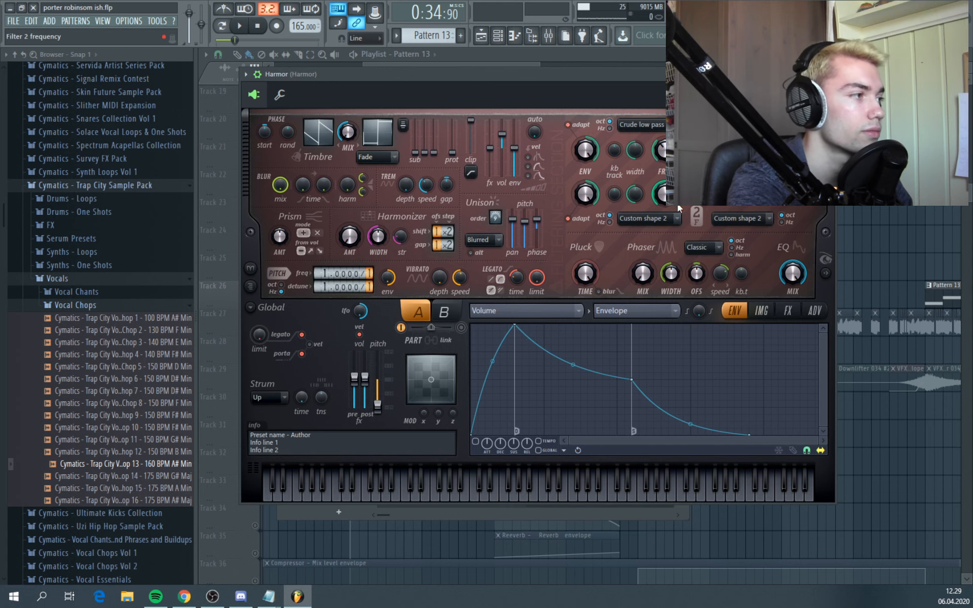
Solo Track 25 and play its KSHMR Cinematic Drums 100BPM 02 clips from bar 25, then stop playback
{"action": "right_click", "coordinate": [255, 359]}
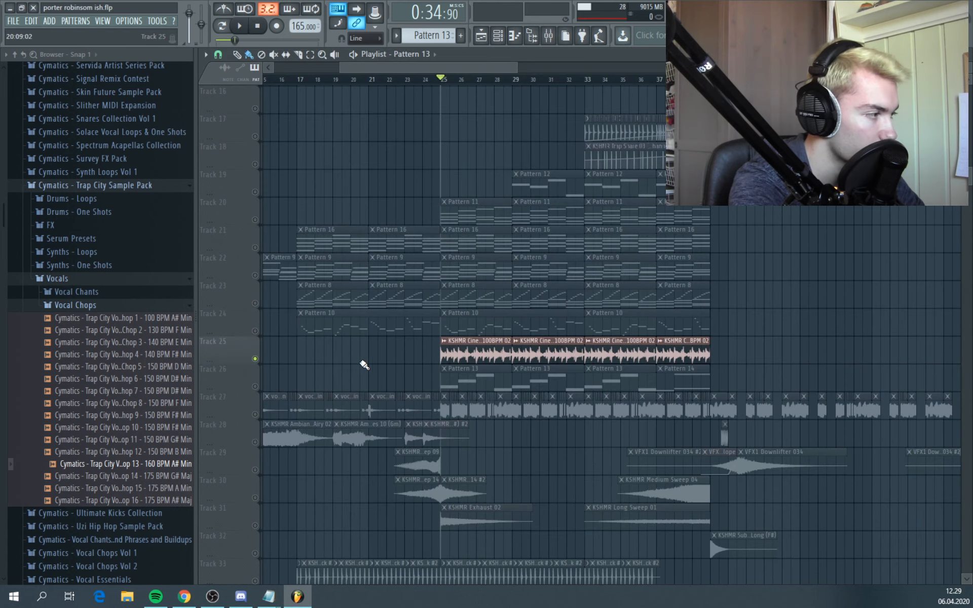
{"action": "scroll", "coordinate": [405, 370], "scroll_direction": "up", "scroll_amount": 3}
{"action": "key", "text": "space"}
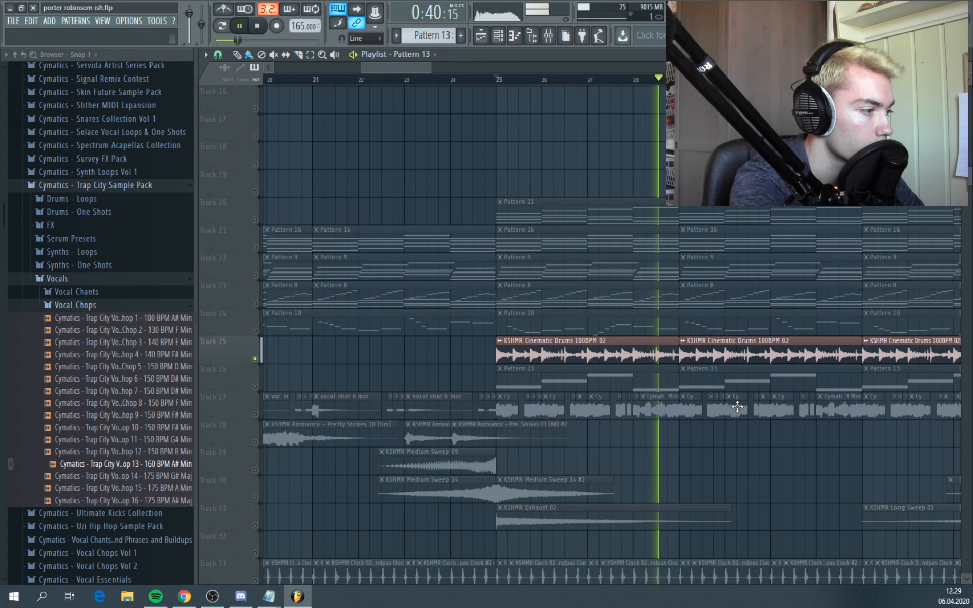
{"action": "key", "text": "space"}
Solo Track 20 and play its Pattern 11 clips from bar 25
{"action": "scroll", "coordinate": [445, 262], "scroll_direction": "up", "scroll_amount": 1}
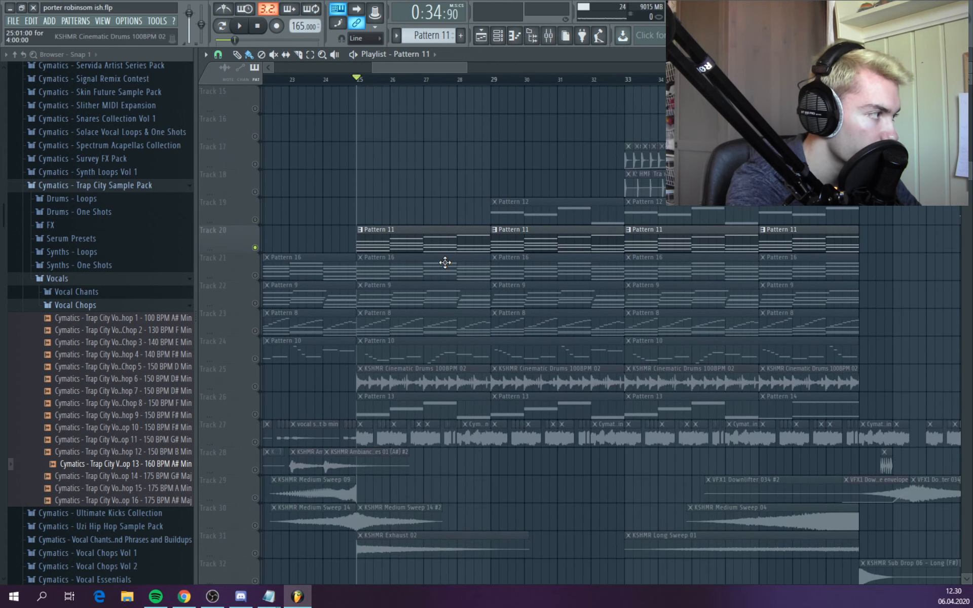
{"action": "key", "text": "space"}
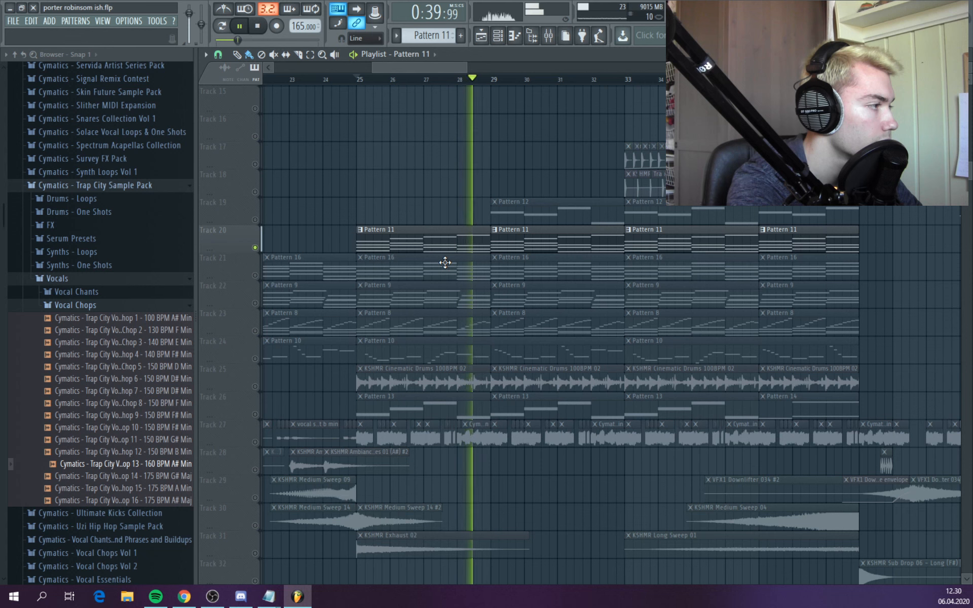
Stop playback, open Pattern 11 from Track 20, and check its Strings Solo and Strings Section channels in the channel rack
{"action": "key", "text": "space"}
{"action": "double_click", "coordinate": [400, 243]}
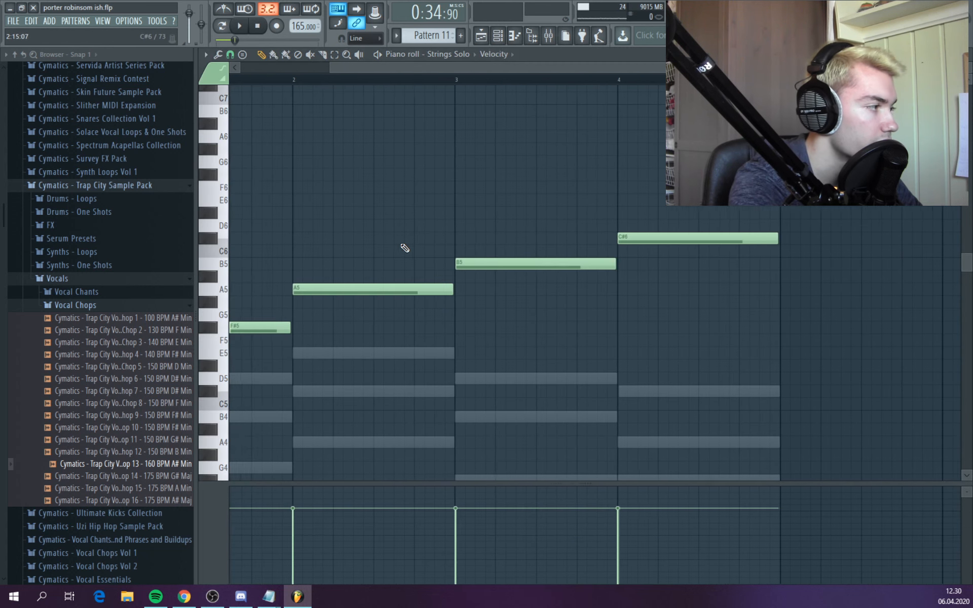
{"action": "key", "text": "F6"}
{"action": "key", "text": "F7"}
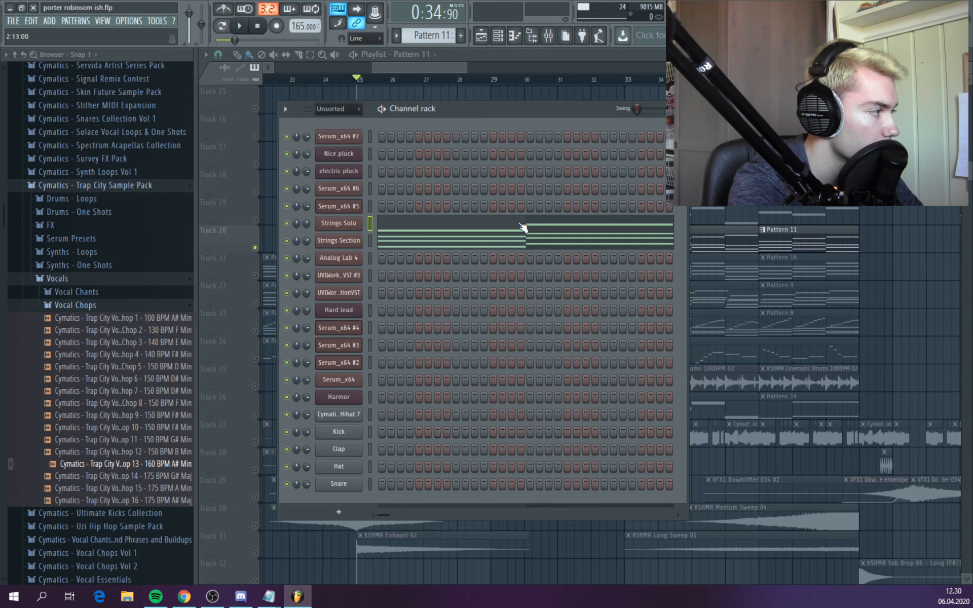
{"action": "left_click", "coordinate": [370, 241]}
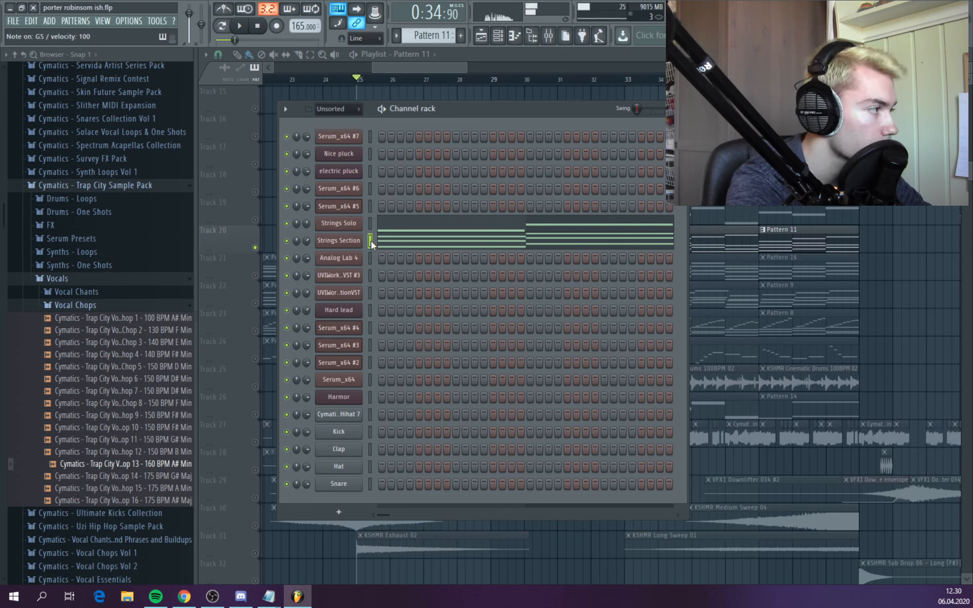
{"action": "left_click", "coordinate": [370, 224]}
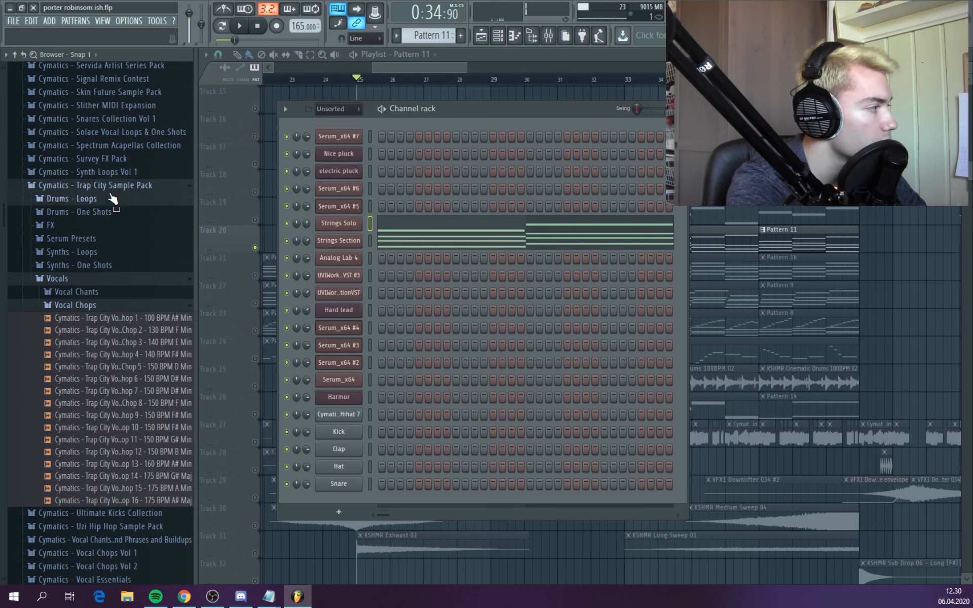
Locate the Strings Section and Strings Solo presets in the browser's Packs, Instruments, Orchestral folder
{"action": "scroll", "coordinate": [124, 268], "scroll_direction": "up", "scroll_amount": 15}
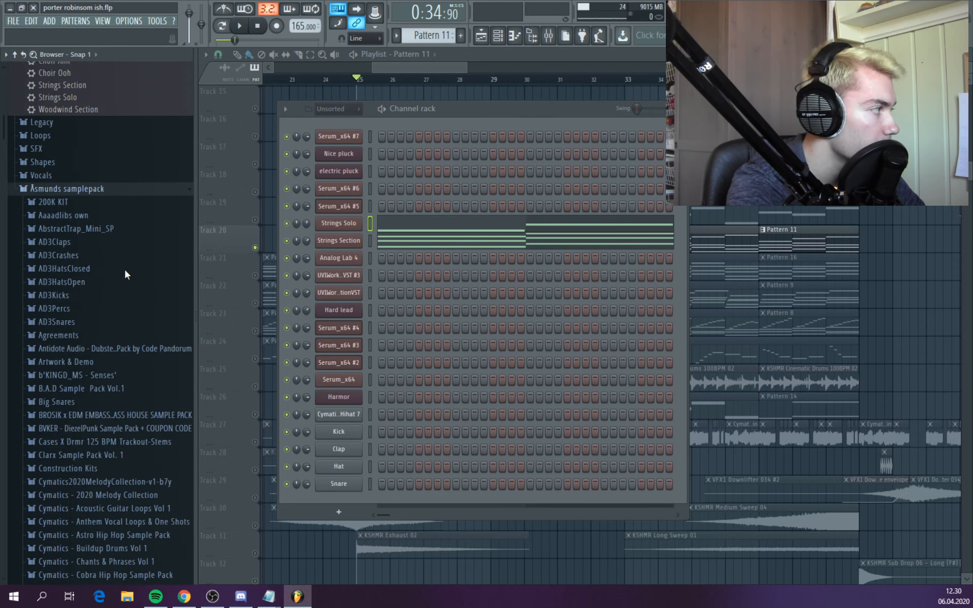
{"action": "scroll", "coordinate": [126, 274], "scroll_direction": "up", "scroll_amount": 8}
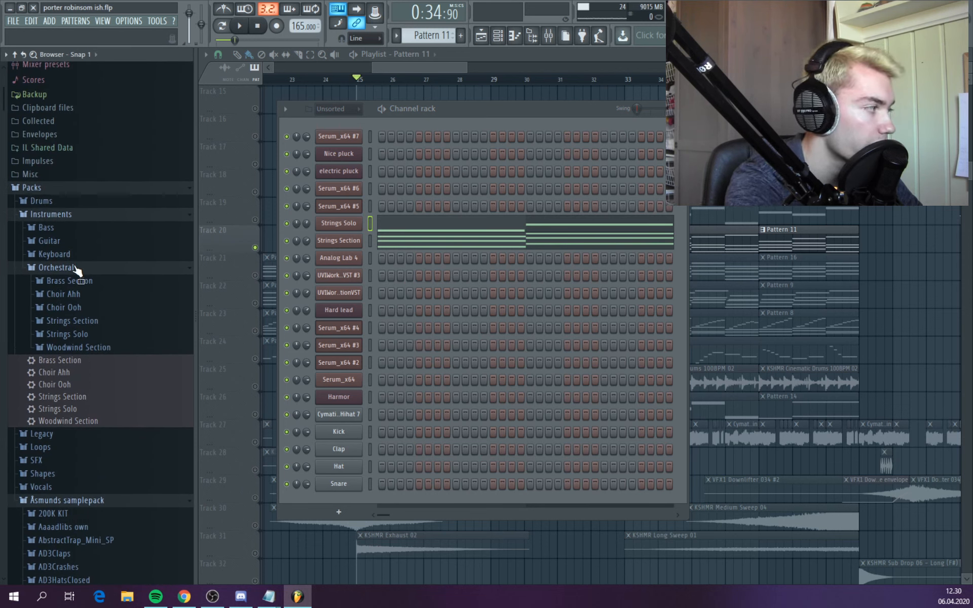
{"action": "scroll", "coordinate": [82, 279], "scroll_direction": "down", "scroll_amount": 3}
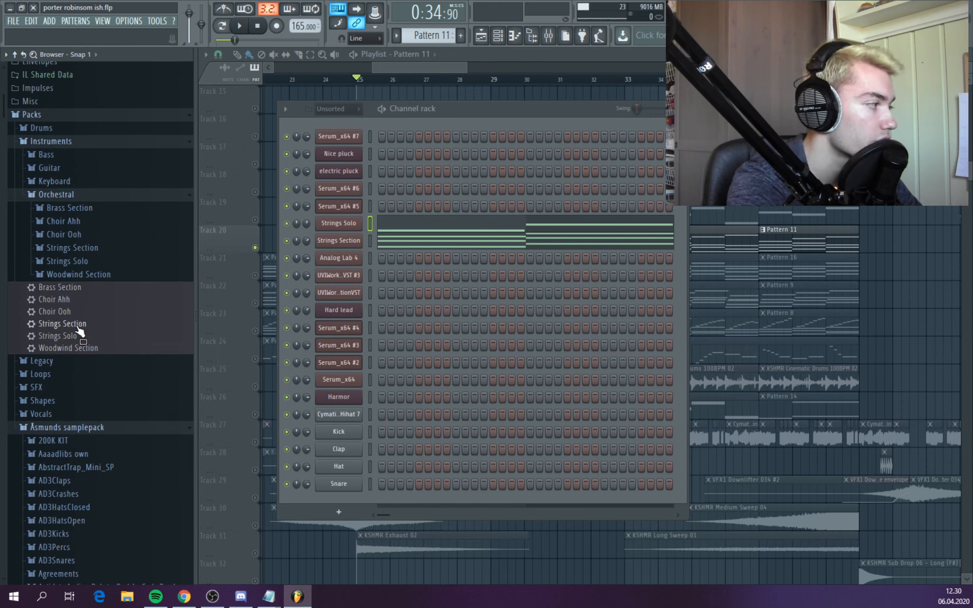
View Pattern 11's Strings Section chords and its Strings Solo melody in the piano roll
{"action": "left_click", "coordinate": [465, 244]}
{"action": "scroll", "coordinate": [436, 271], "scroll_direction": "down", "scroll_amount": 3}
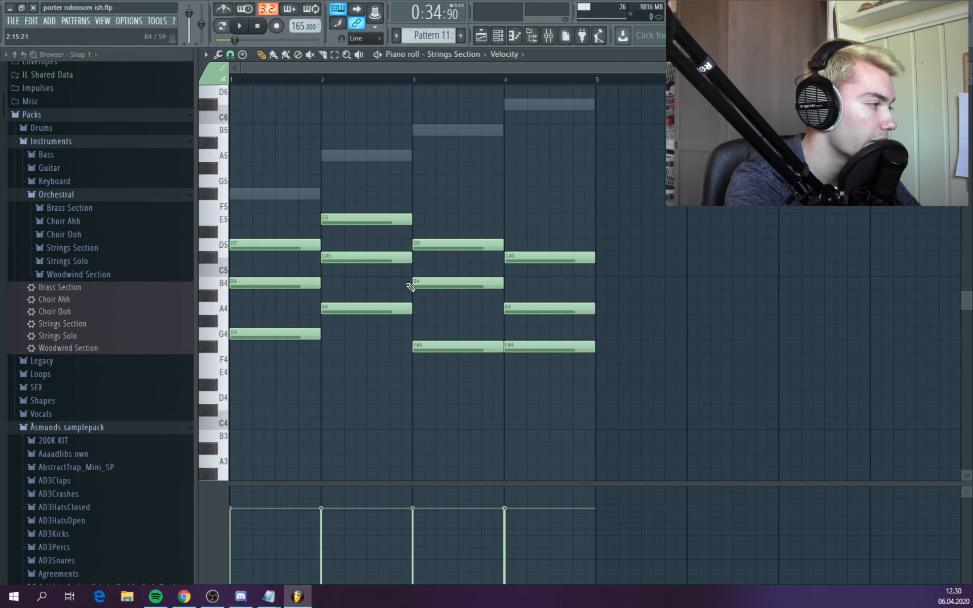
{"action": "left_click_drag", "start_coordinate": [247, 302], "coordinate": [530, 313]}
{"action": "double_click", "coordinate": [281, 195]}
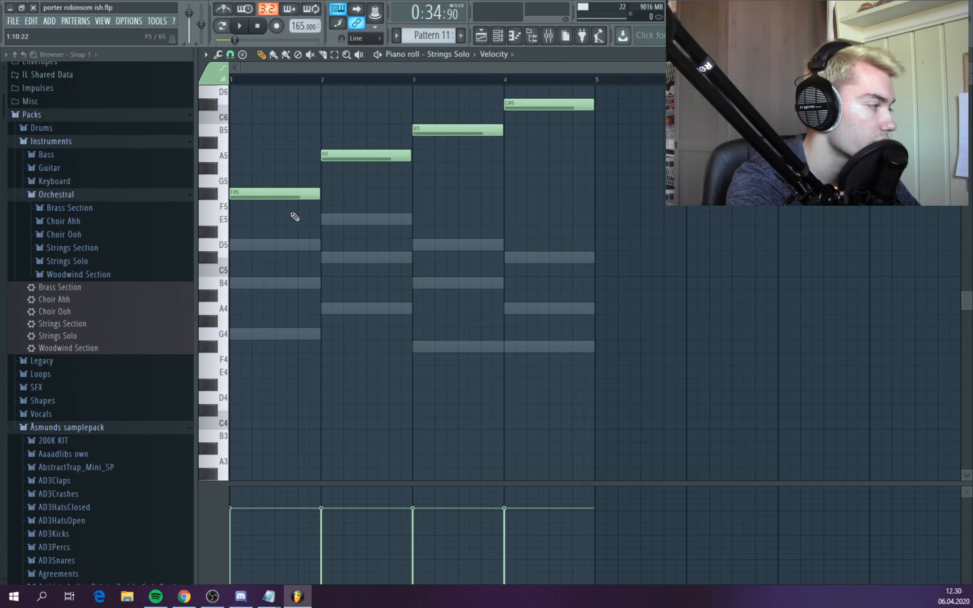
{"action": "scroll", "coordinate": [363, 284], "scroll_direction": "up", "scroll_amount": 3}
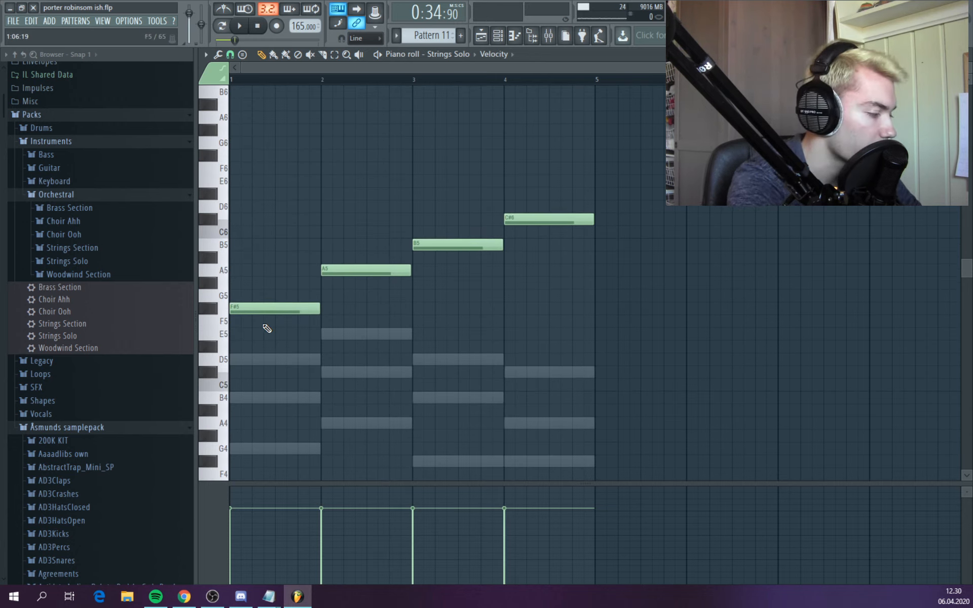
{"action": "left_click_drag", "start_coordinate": [264, 327], "coordinate": [522, 329]}
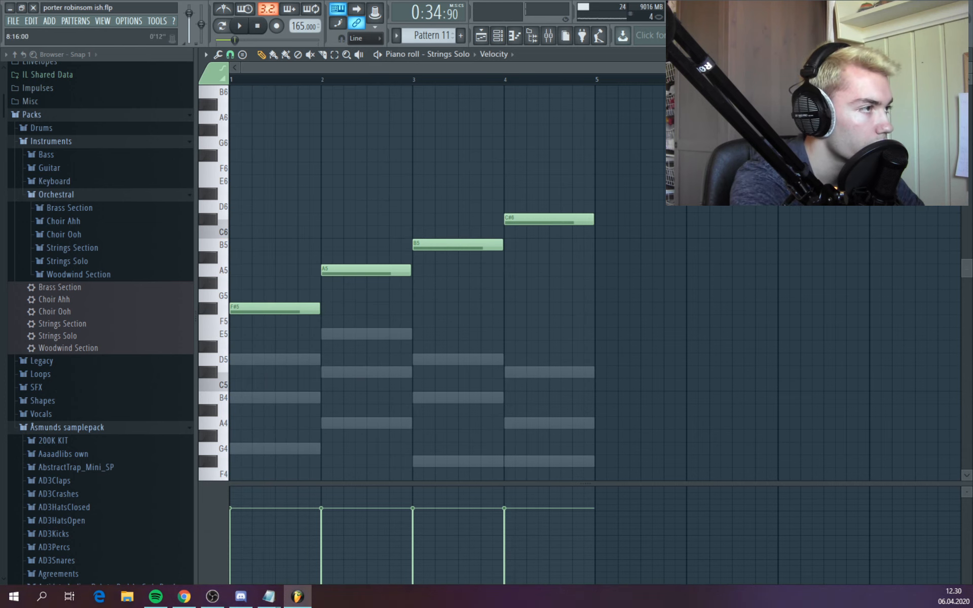
Return to the playlist and play Pattern 12 on Track 19 together with Pattern 11 on Track 20 from bar 29, then stop
{"action": "key", "text": "Escape"}
{"action": "left_click_drag", "start_coordinate": [424, 66], "coordinate": [440, 63]}
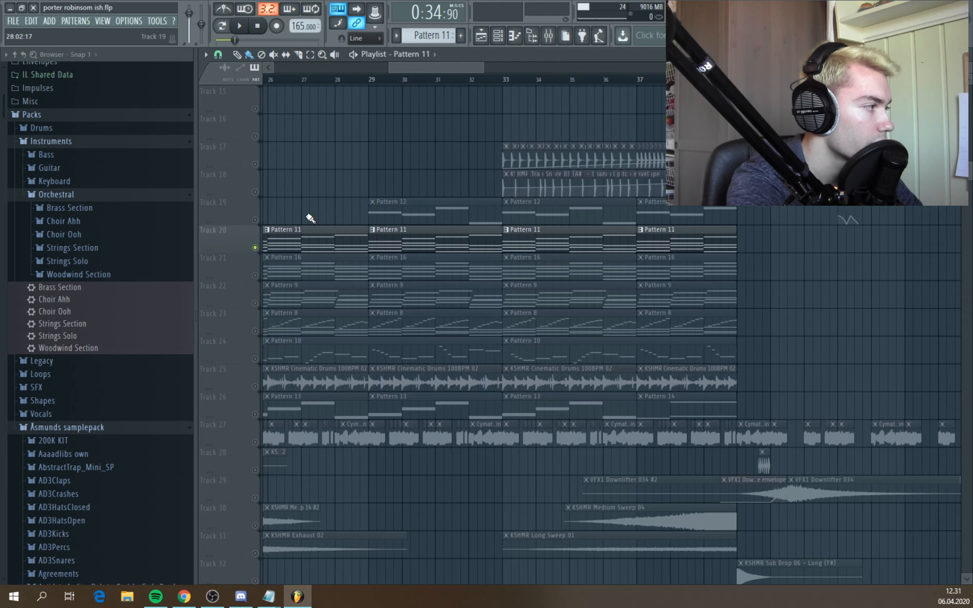
{"action": "scroll", "coordinate": [354, 210], "scroll_direction": "up", "scroll_amount": 3}
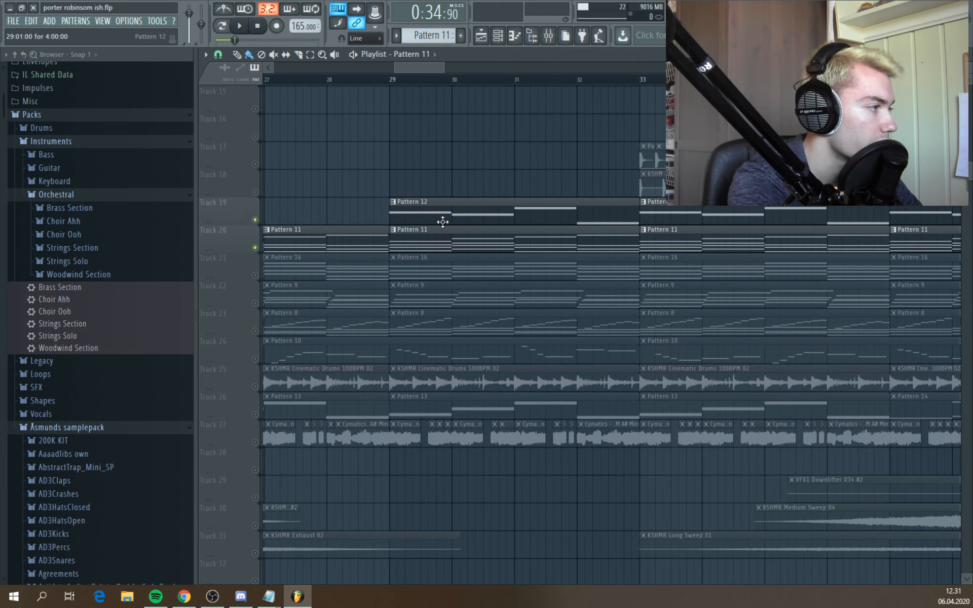
{"action": "left_click", "coordinate": [394, 80]}
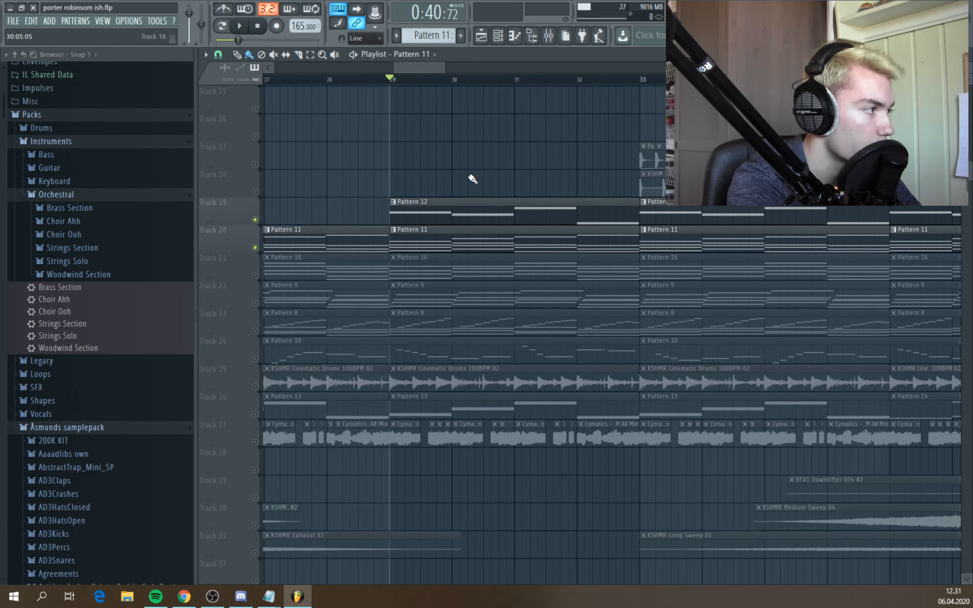
{"action": "key", "text": "space"}
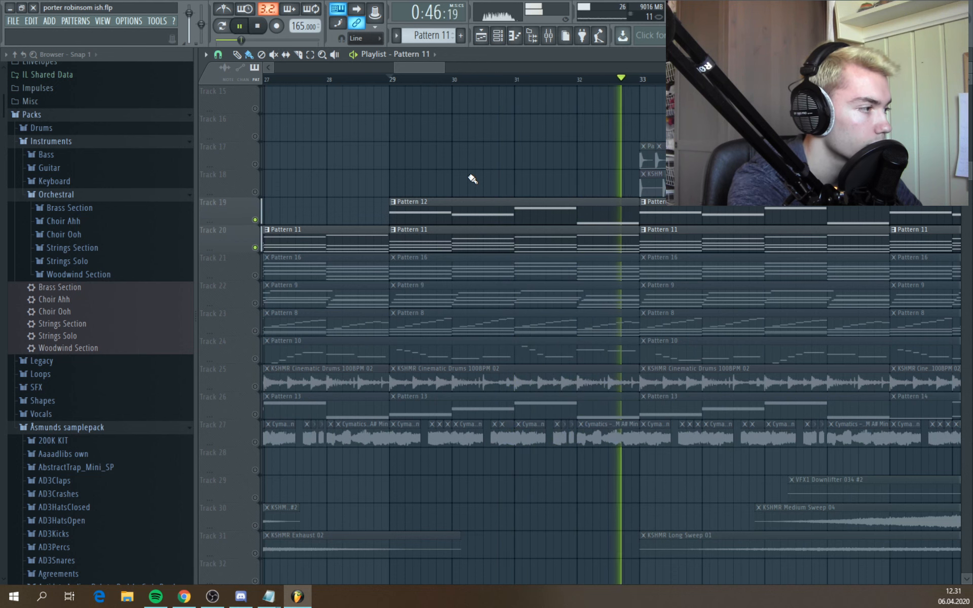
{"action": "key", "text": "space"}
Solo the clap and snare build-up on Tracks 17 and 18 with the Reeverb envelopes on Tracks 34 and 35, and play from bar 33
{"action": "scroll", "coordinate": [459, 242], "scroll_direction": "down", "scroll_amount": 3}
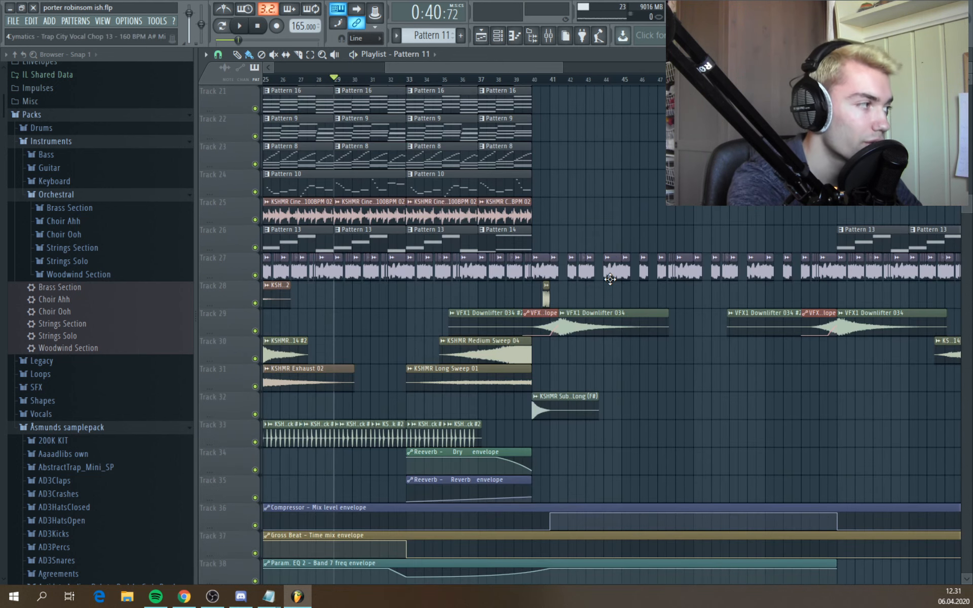
{"action": "scroll", "coordinate": [610, 278], "scroll_direction": "up", "scroll_amount": 8}
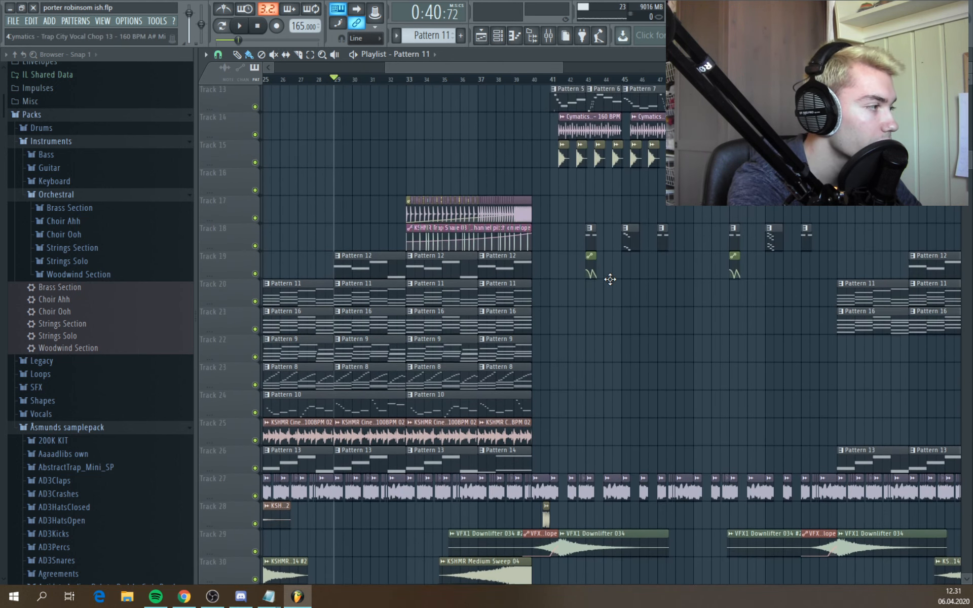
{"action": "left_click", "coordinate": [413, 81]}
{"action": "scroll", "coordinate": [523, 220], "scroll_direction": "up", "scroll_amount": 3}
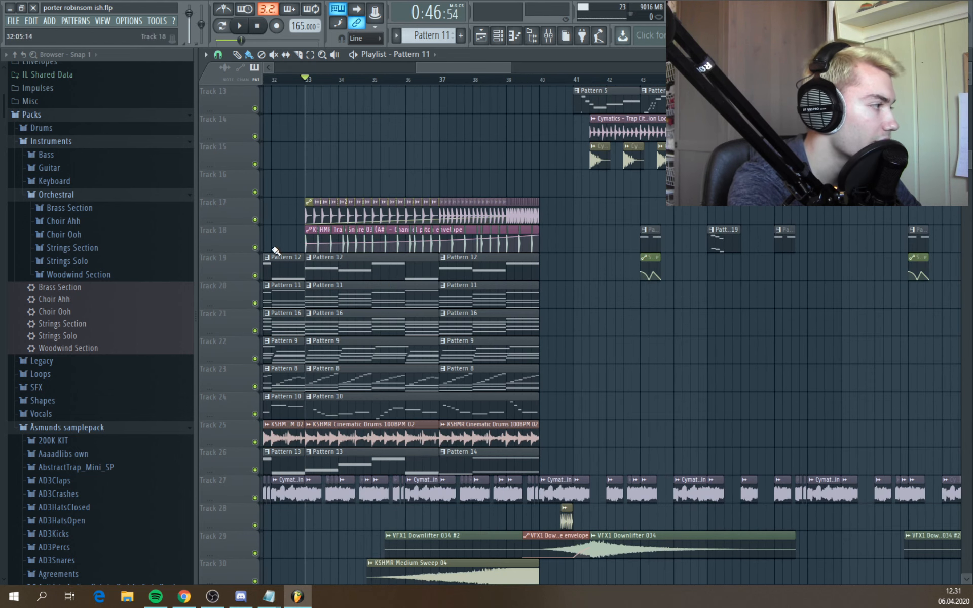
{"action": "right_click", "coordinate": [255, 247]}
{"action": "left_click", "coordinate": [255, 220]}
{"action": "scroll", "coordinate": [477, 266], "scroll_direction": "down", "scroll_amount": 9}
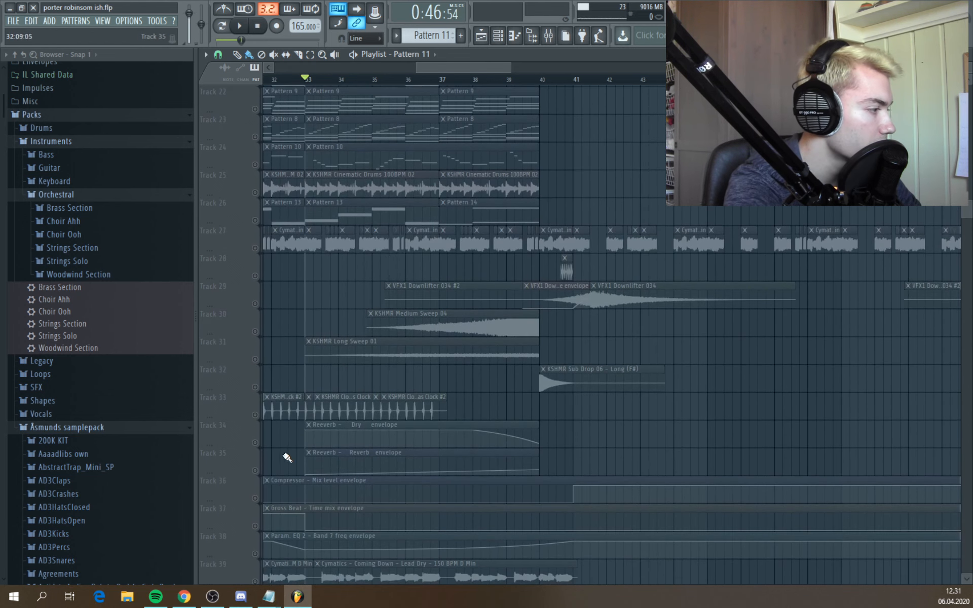
{"action": "left_click", "coordinate": [255, 442]}
{"action": "left_click", "coordinate": [255, 470]}
{"action": "key", "text": "space"}
{"action": "scroll", "coordinate": [491, 354], "scroll_direction": "up", "scroll_amount": 8}
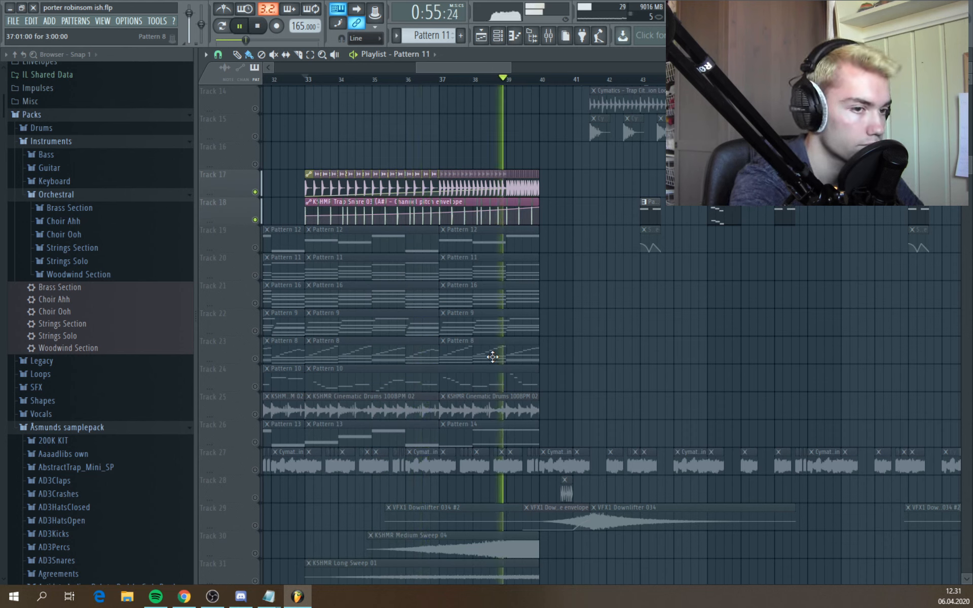
{"action": "key", "text": "space"}
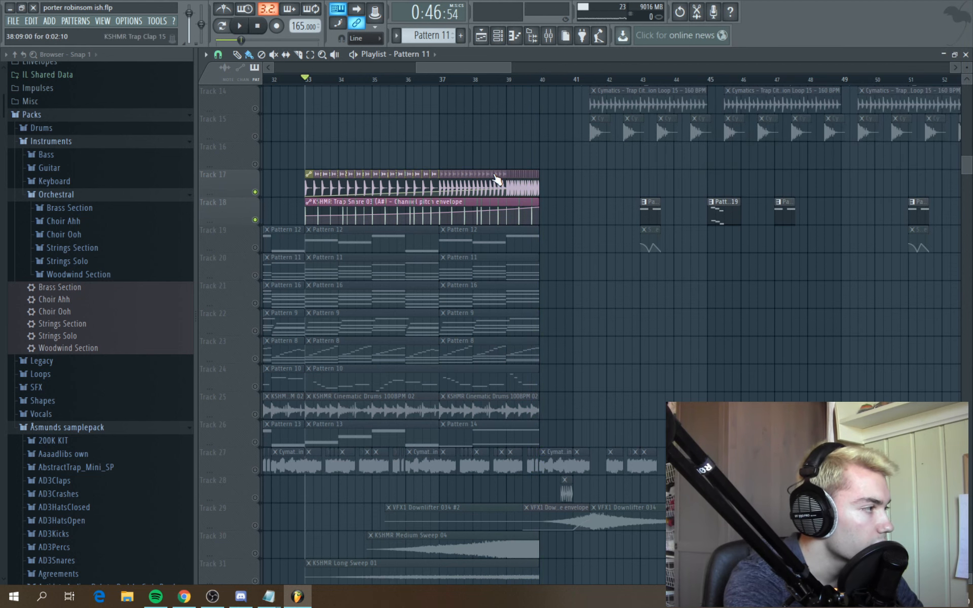
Inspect the effects on the KSHMR Trap Clap 15 mixer track, opening Fruity Compressor and Fruity parametric EQ 2
{"action": "key", "text": "space"}
{"action": "left_click", "coordinate": [549, 35]}
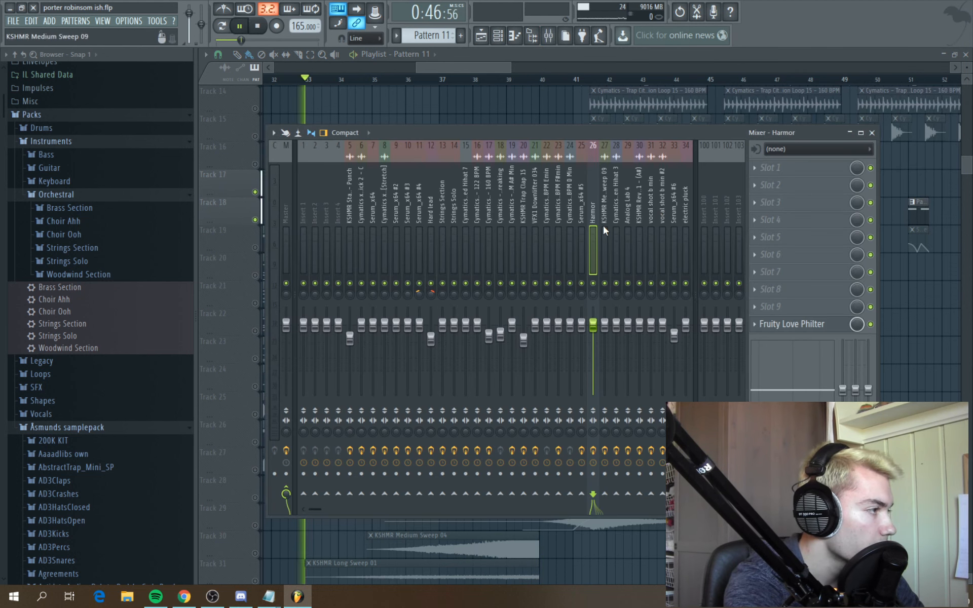
{"action": "key", "text": "space"}
{"action": "left_click", "coordinate": [522, 206]}
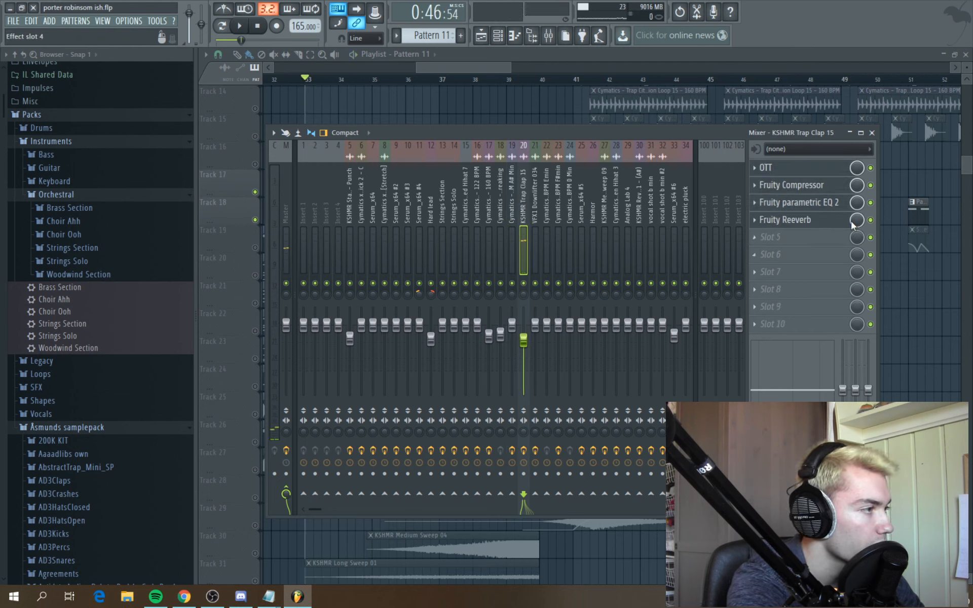
{"action": "left_click", "coordinate": [821, 189]}
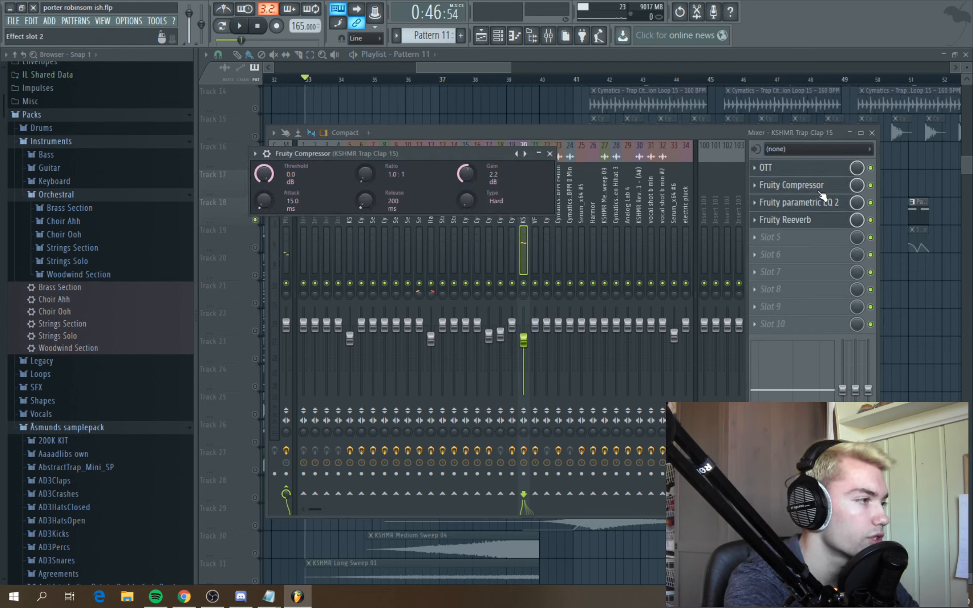
{"action": "left_click", "coordinate": [816, 205]}
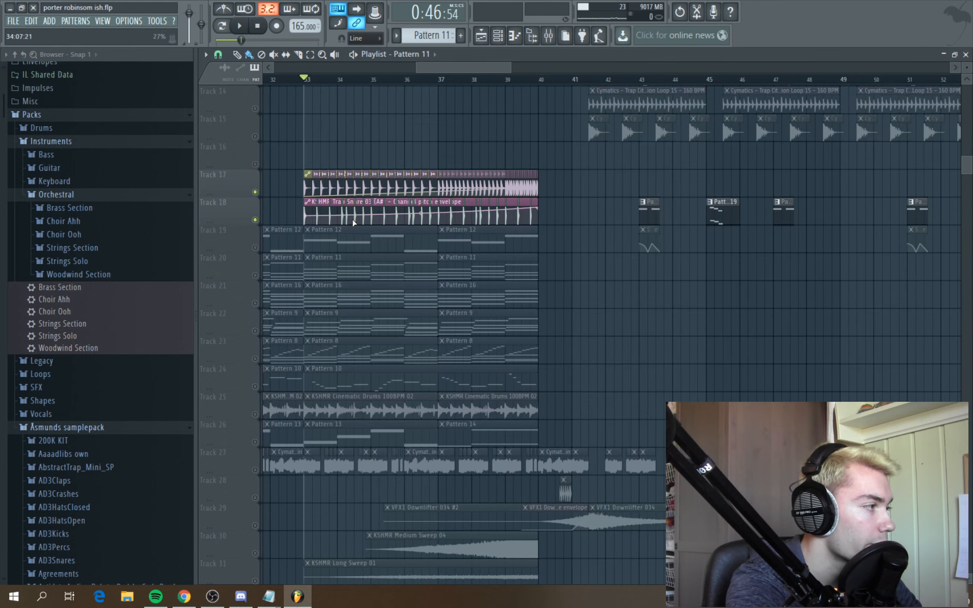
Examine the KSHMR Trap Snare channel pitch envelope on Track 18 from bar 33
{"action": "scroll", "coordinate": [360, 221], "scroll_direction": "up", "scroll_amount": 2}
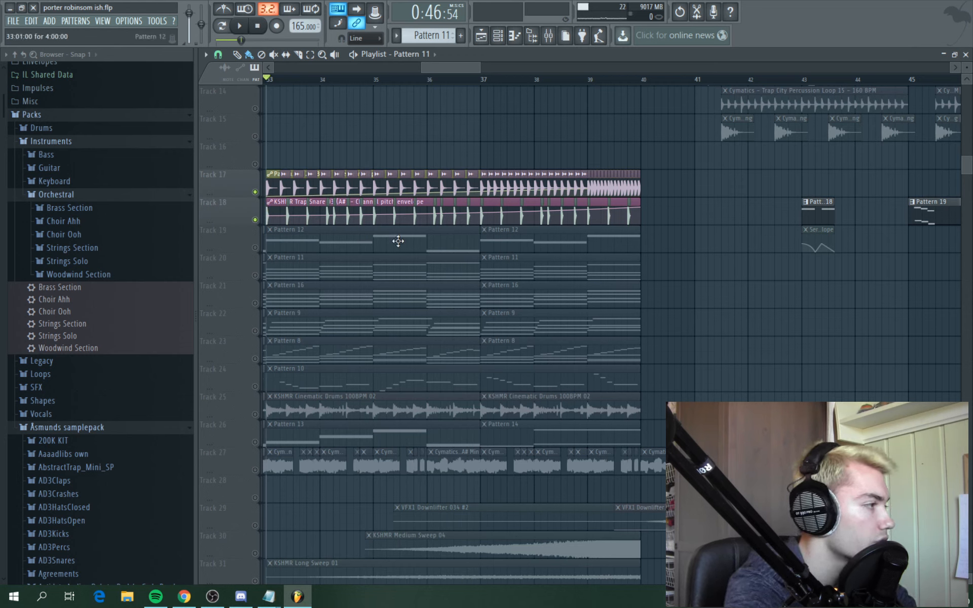
{"action": "left_click", "coordinate": [288, 203]}
{"action": "left_click", "coordinate": [313, 223]}
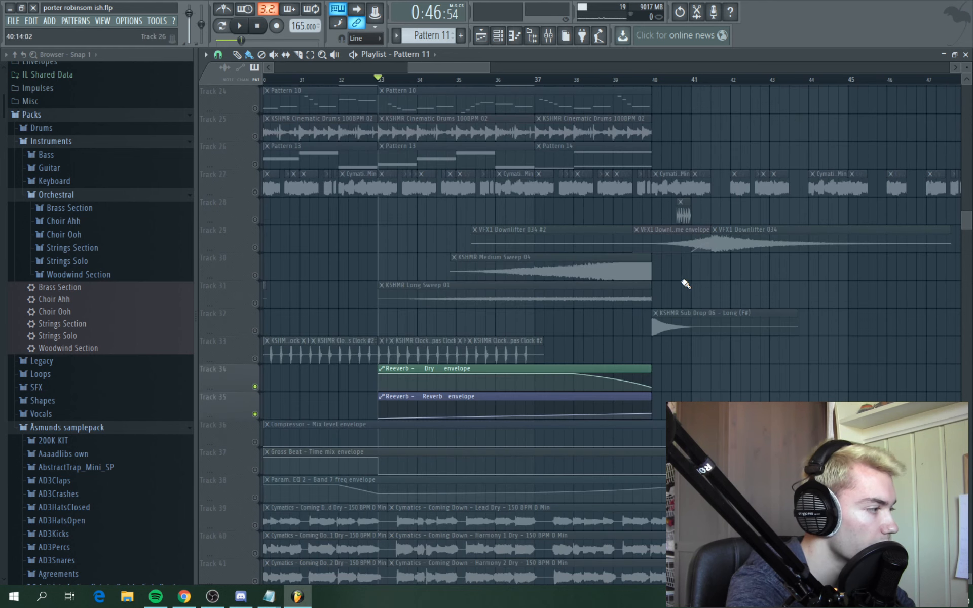
Open Fruity Reeverb on the KSHMR Trap Clap 15 mixer track and play from bar 33 to observe its Reverb and Dry automation
{"action": "scroll", "coordinate": [685, 284], "scroll_direction": "up", "scroll_amount": 1}
{"action": "left_click", "coordinate": [549, 35]}
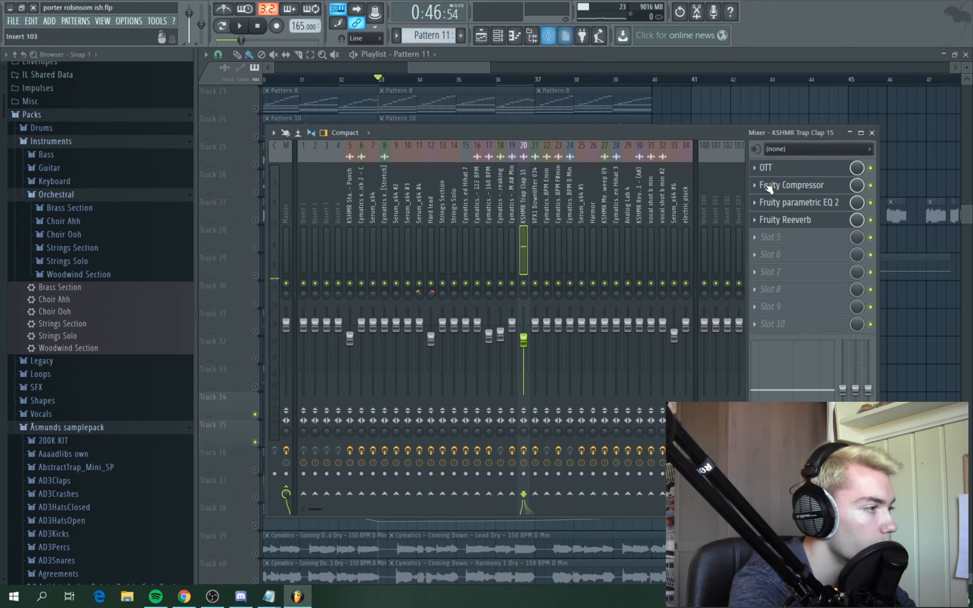
{"action": "left_click", "coordinate": [794, 223]}
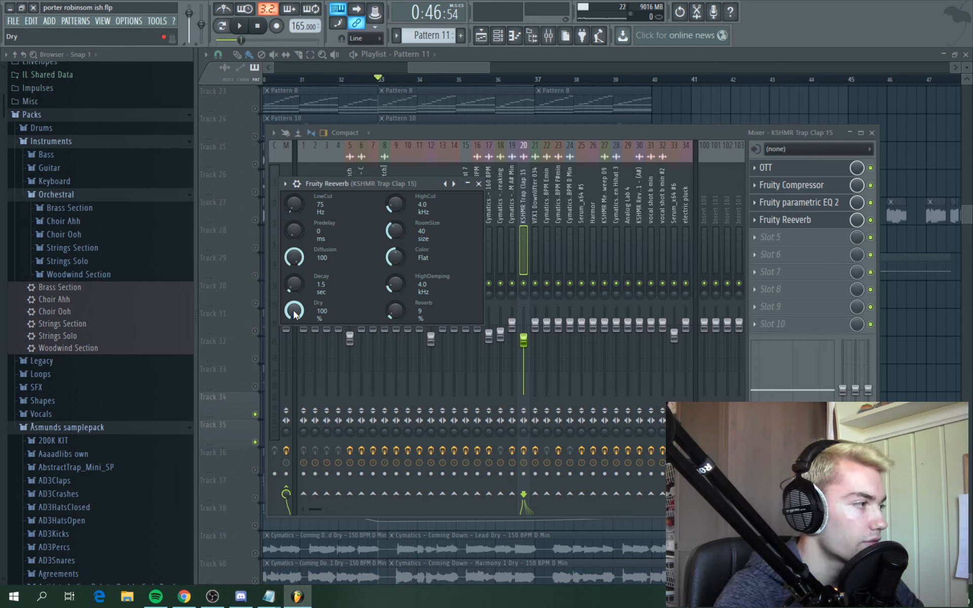
{"action": "key", "text": "space"}
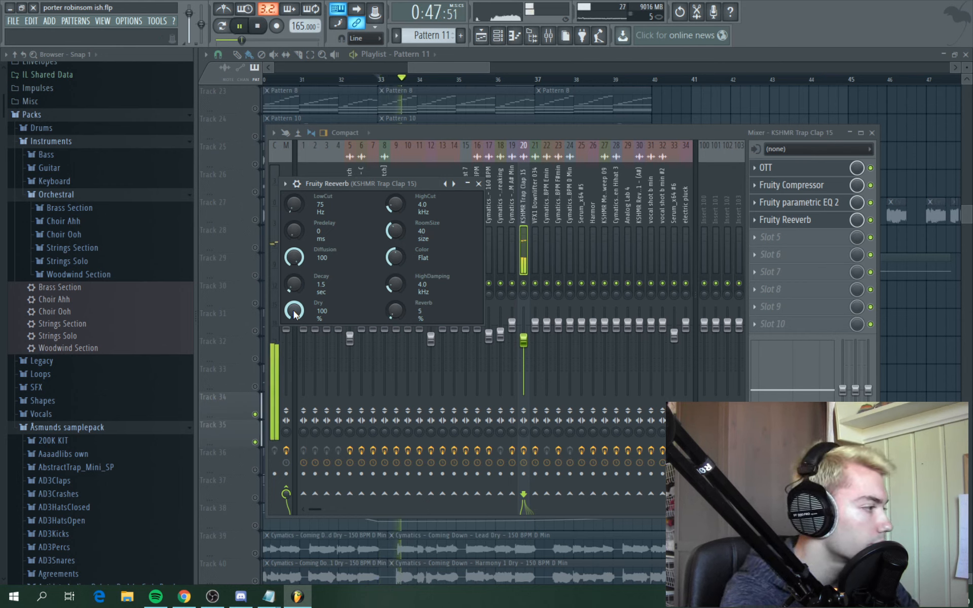
{"action": "mouse_move", "coordinate": [396, 311]}
{"action": "left_mouse_down"}
{"action": "mouse_move", "coordinate": [389, 323]}
{"action": "mouse_move", "coordinate": [402, 292]}
{"action": "left_mouse_up"}
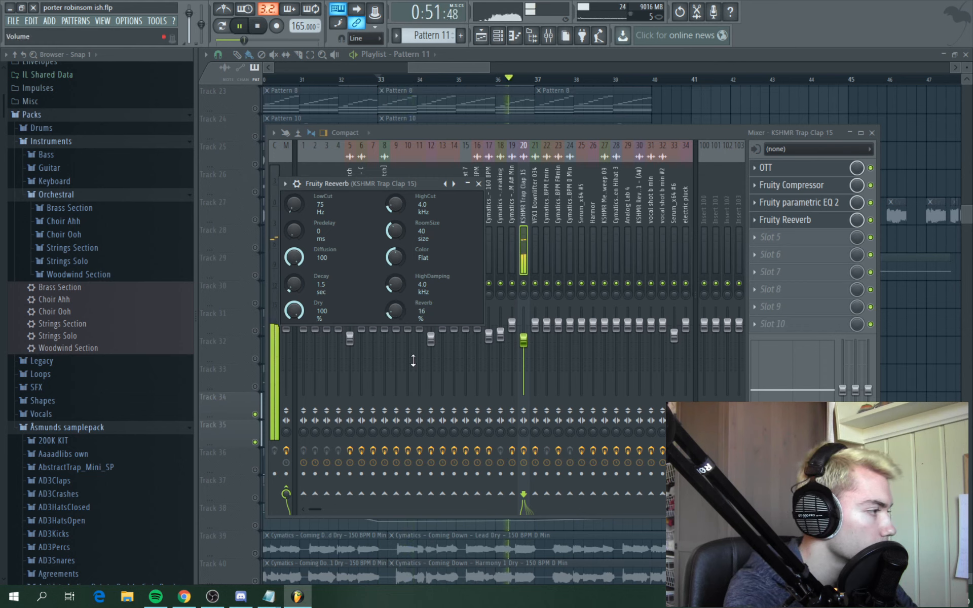
{"action": "left_click_drag", "start_coordinate": [395, 311], "coordinate": [390, 288]}
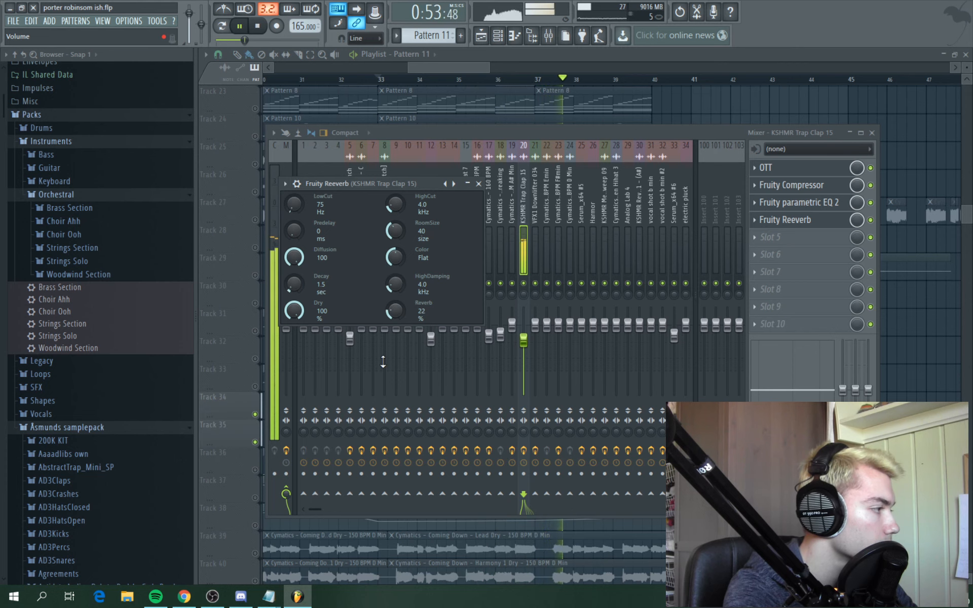
{"action": "left_click_drag", "start_coordinate": [295, 311], "coordinate": [314, 336]}
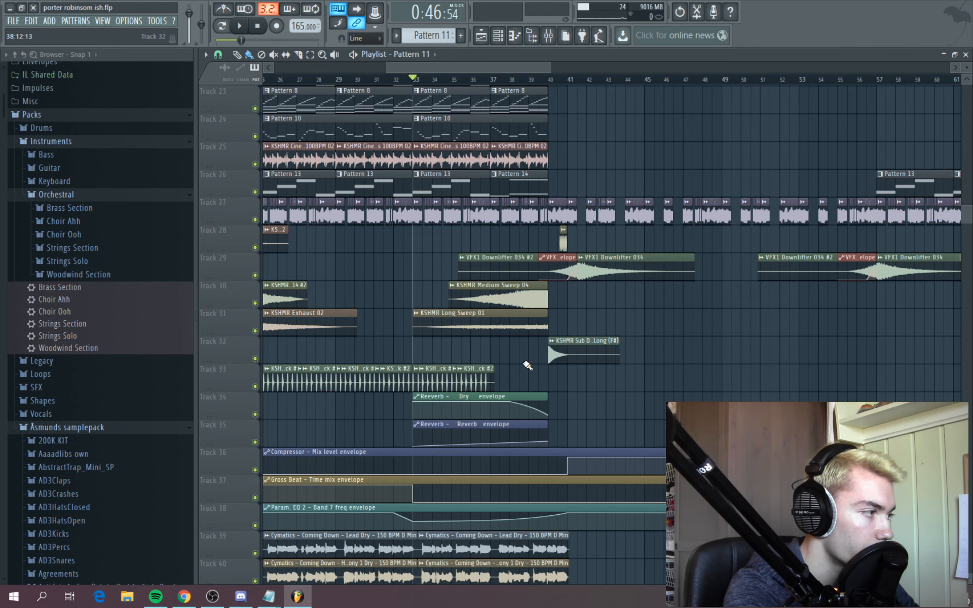
{"action": "scroll", "coordinate": [528, 365], "scroll_direction": "up", "scroll_amount": 1}
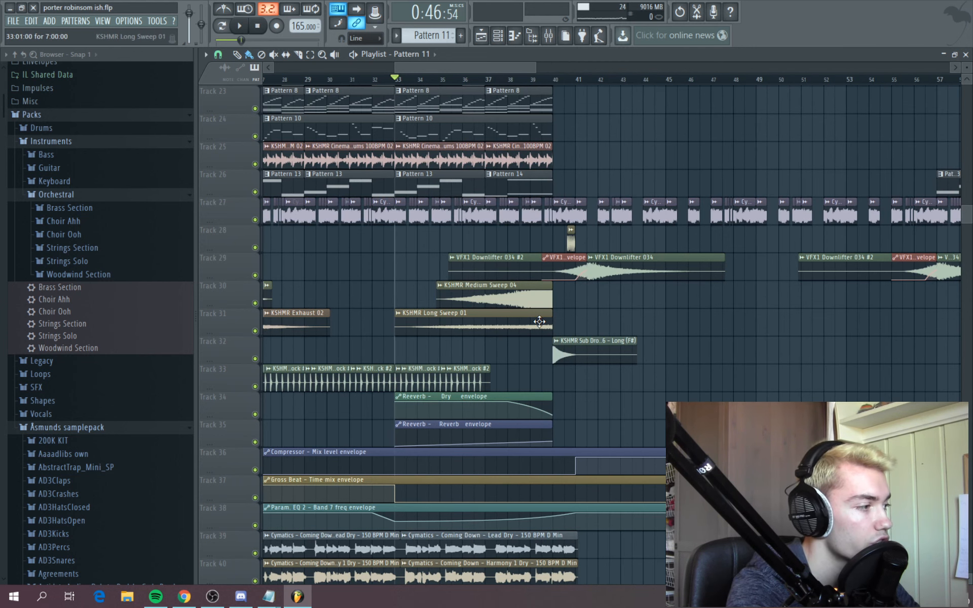
{"action": "scroll", "coordinate": [539, 321], "scroll_direction": "up", "scroll_amount": 3}
{"action": "scroll", "coordinate": [598, 321], "scroll_direction": "up", "scroll_amount": 5}
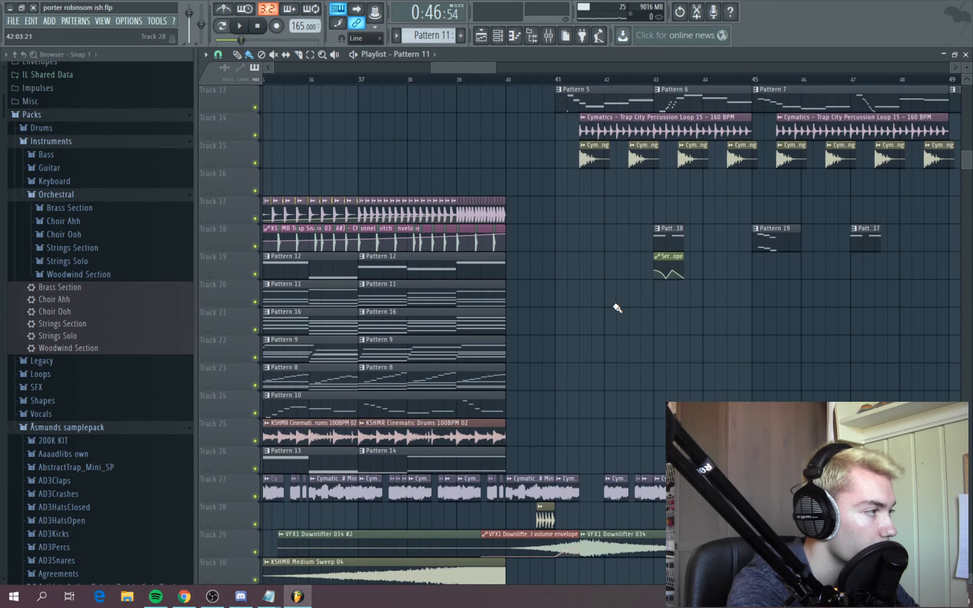
Place the playhead at bar 40 and preview the Future Fill 1 clip on Track 28
{"action": "left_click", "coordinate": [511, 81]}
{"action": "scroll", "coordinate": [593, 398], "scroll_direction": "down", "scroll_amount": 8}
{"action": "scroll", "coordinate": [457, 358], "scroll_direction": "up", "scroll_amount": 3}
{"action": "scroll", "coordinate": [456, 358], "scroll_direction": "up", "scroll_amount": 4}
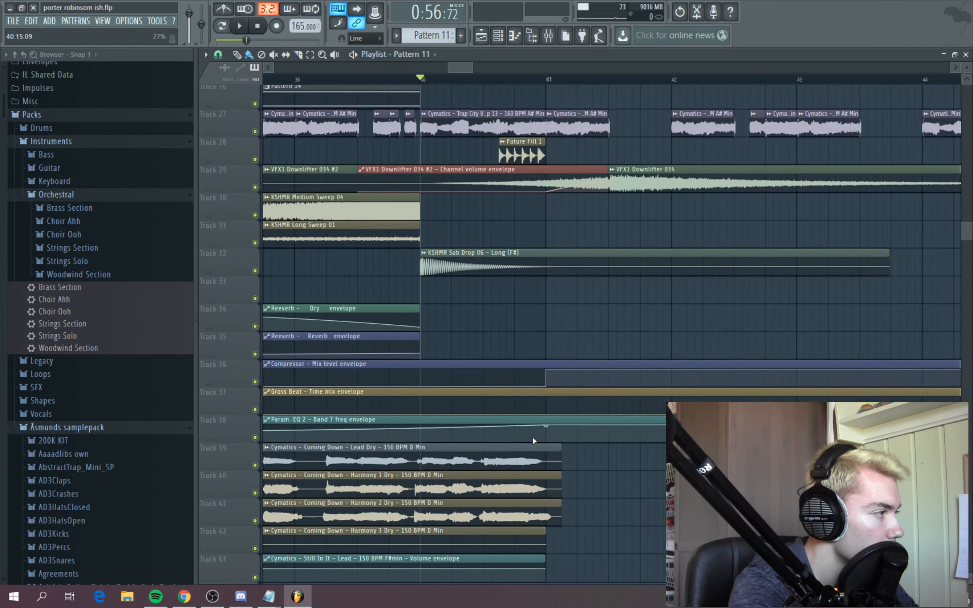
{"action": "left_click", "coordinate": [502, 231]}
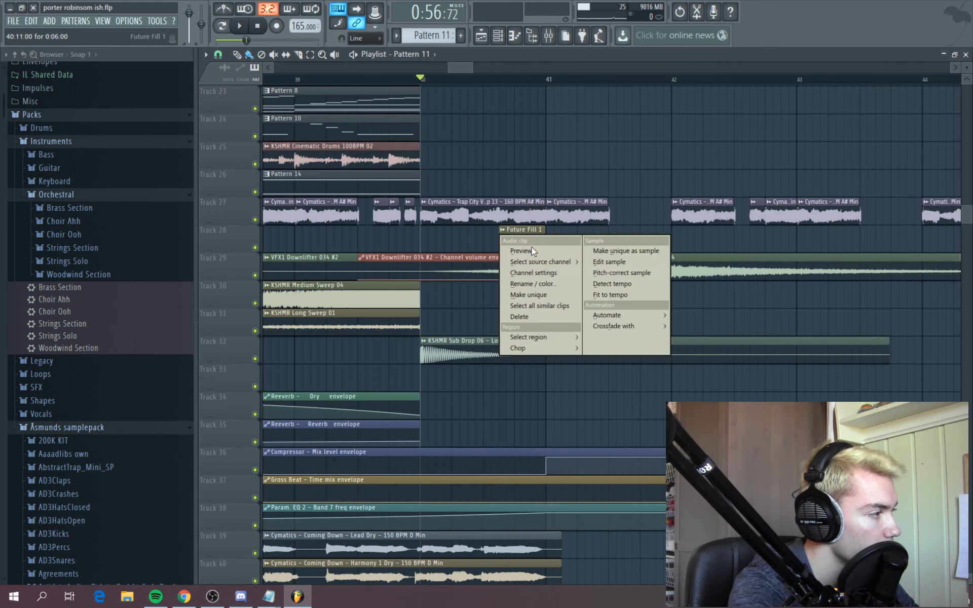
{"action": "left_click", "coordinate": [530, 251]}
{"action": "scroll", "coordinate": [610, 349], "scroll_direction": "up", "scroll_amount": 2}
{"action": "scroll", "coordinate": [428, 321], "scroll_direction": "up", "scroll_amount": 2}
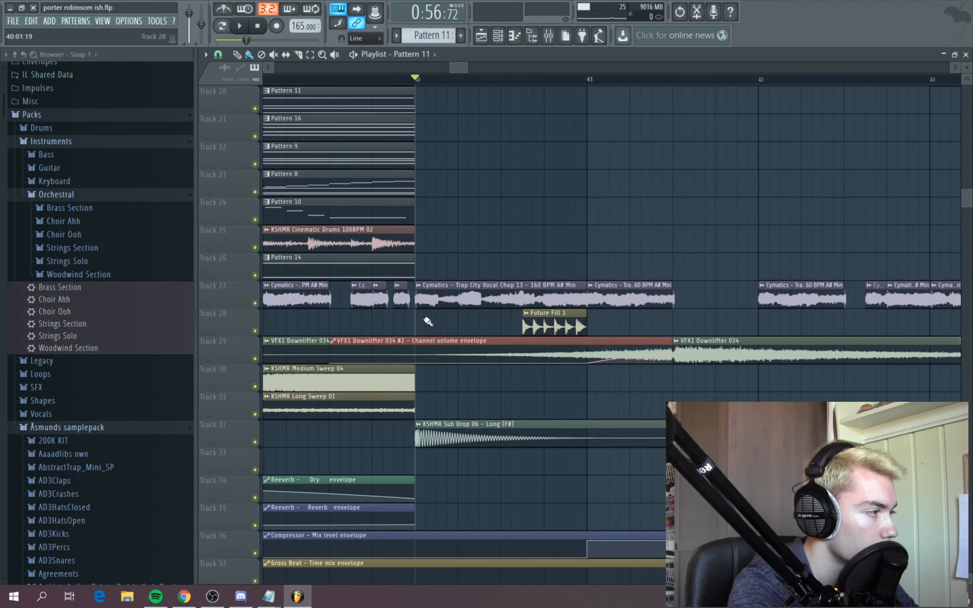
{"action": "key", "text": "space"}
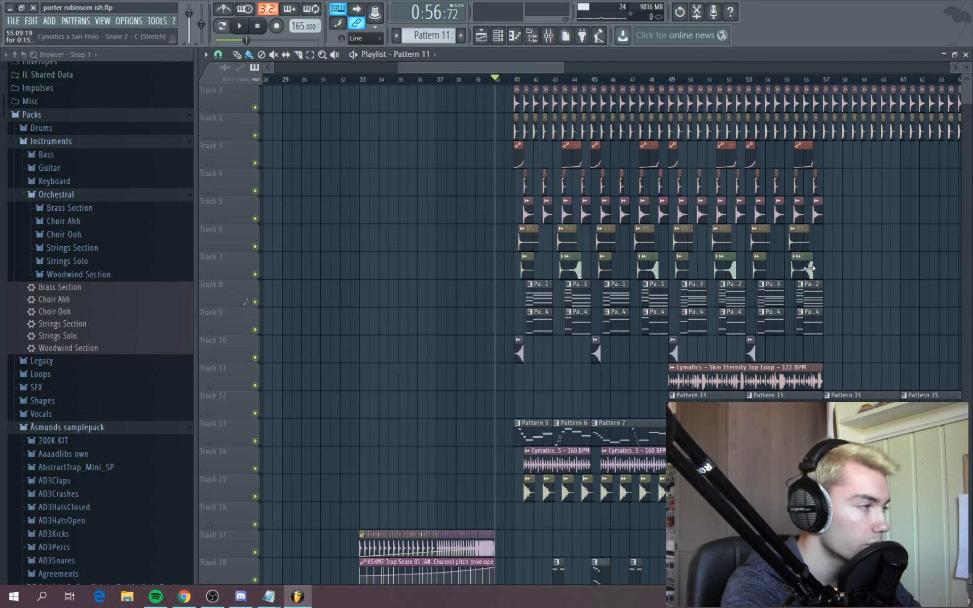
Solo the two kick layers on Tracks 1 and 2 and play them together from bar 41
{"action": "scroll", "coordinate": [839, 321], "scroll_direction": "up", "scroll_amount": 2}
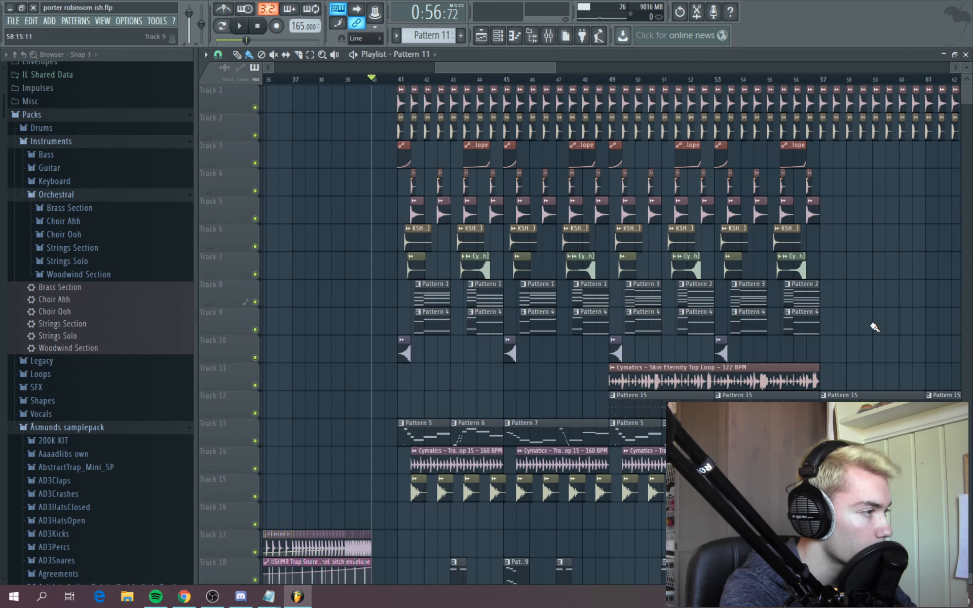
{"action": "scroll", "coordinate": [501, 264], "scroll_direction": "up", "scroll_amount": 2}
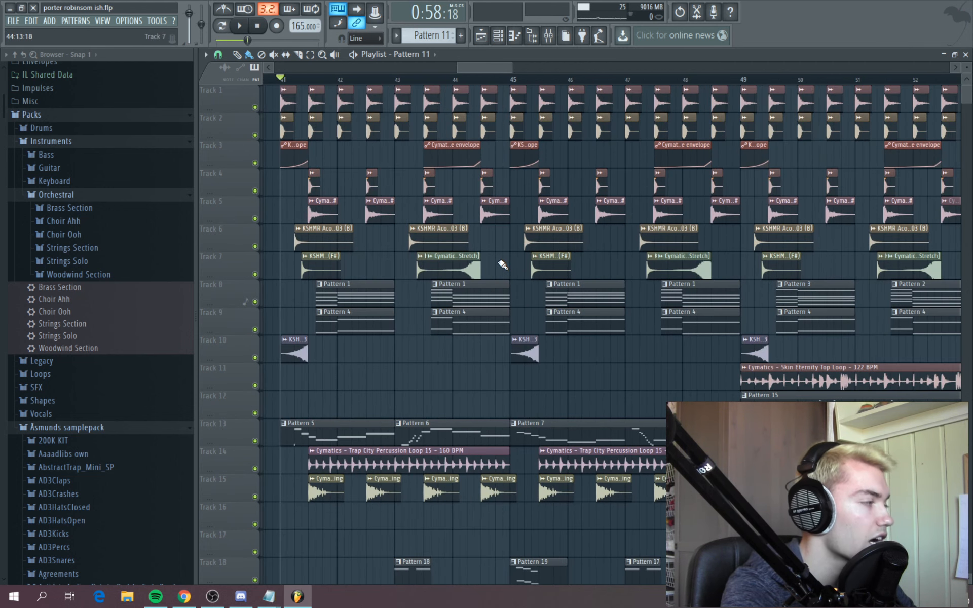
{"action": "right_click", "coordinate": [255, 136]}
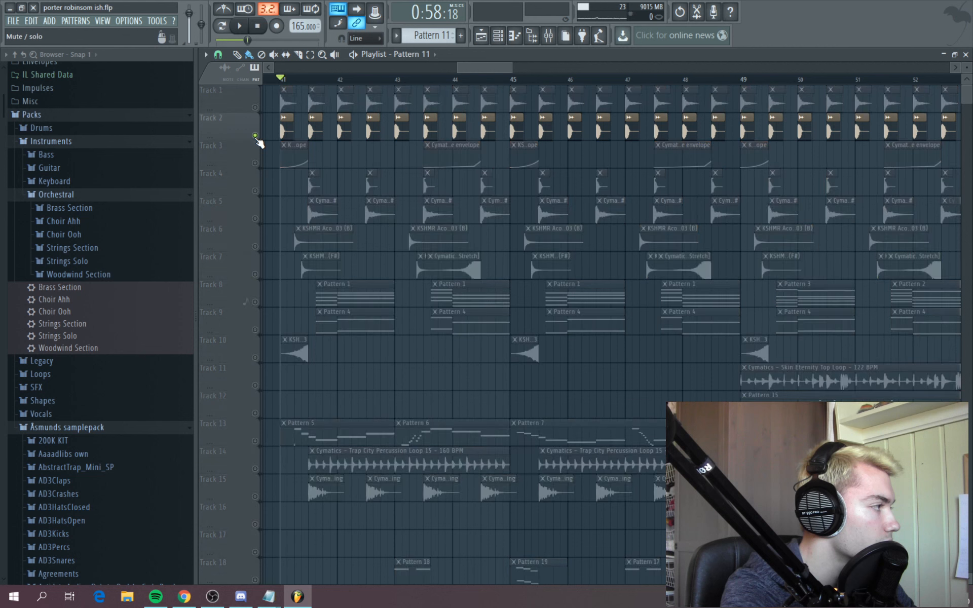
{"action": "left_click", "coordinate": [255, 108]}
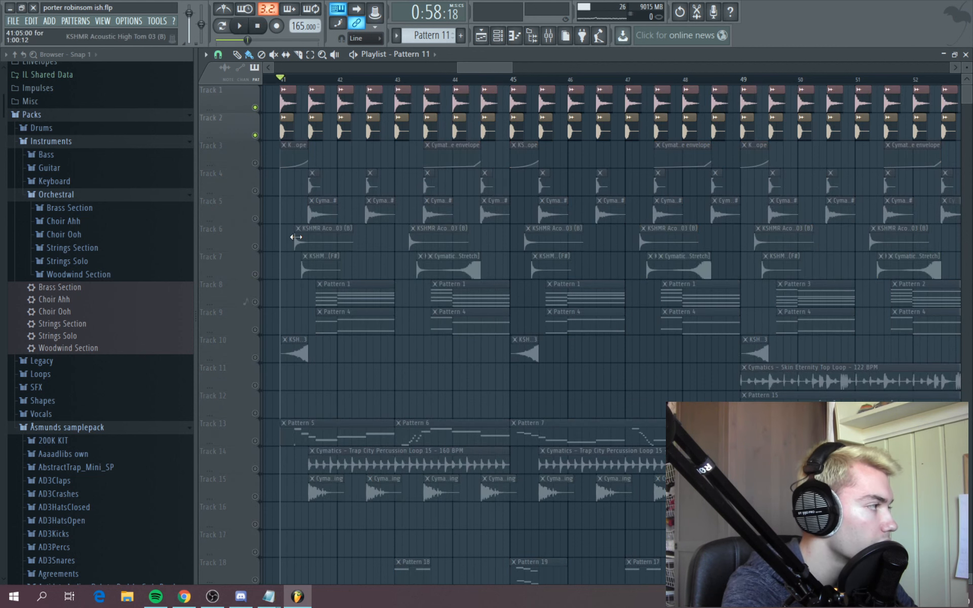
{"action": "key", "text": "space"}
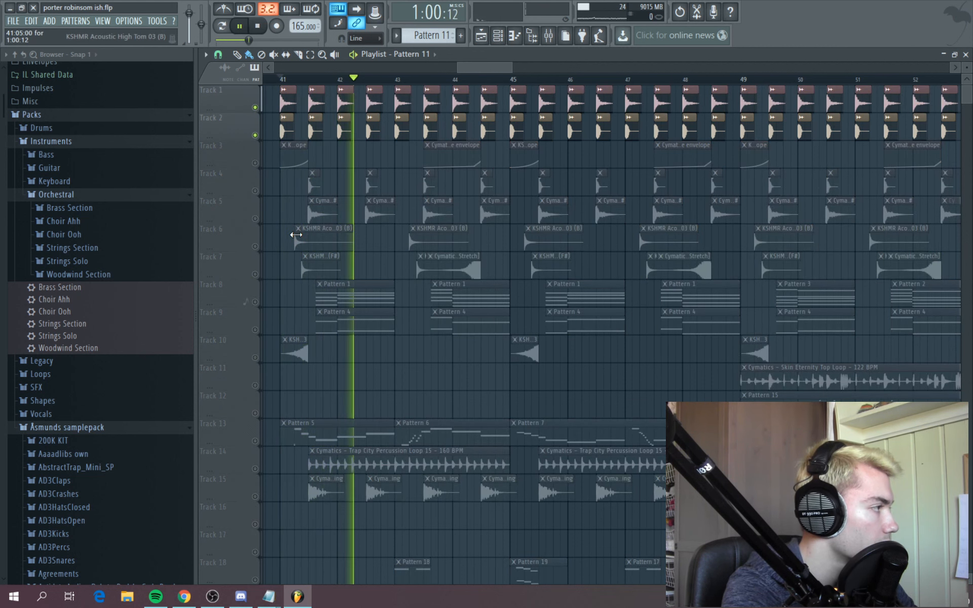
{"action": "key", "text": "space"}
Solo the Cymatics kick on Track 2 and play it from bar 41
{"action": "scroll", "coordinate": [274, 172], "scroll_direction": "up", "scroll_amount": 3}
{"action": "right_click", "coordinate": [256, 137]}
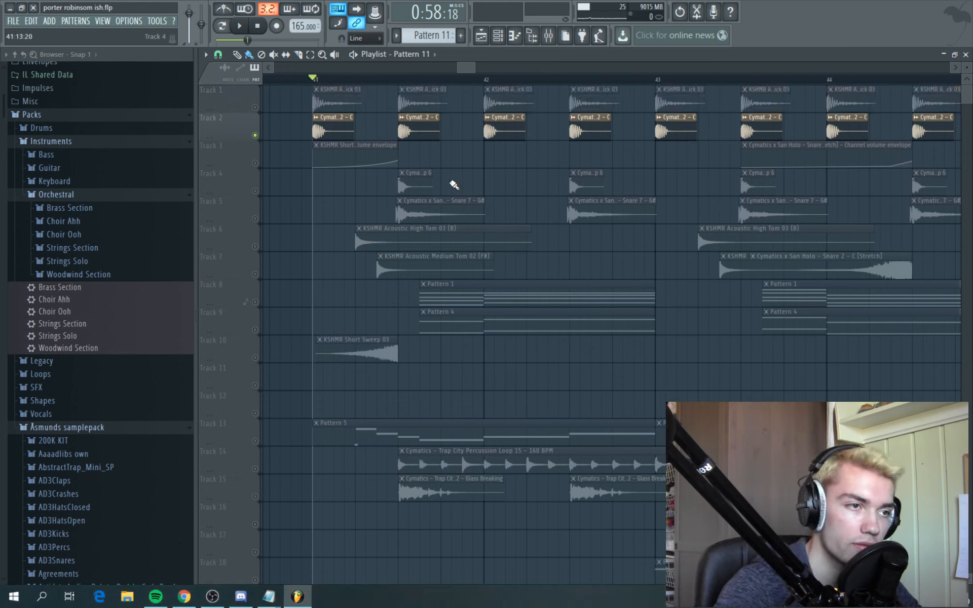
{"action": "key", "text": "space"}
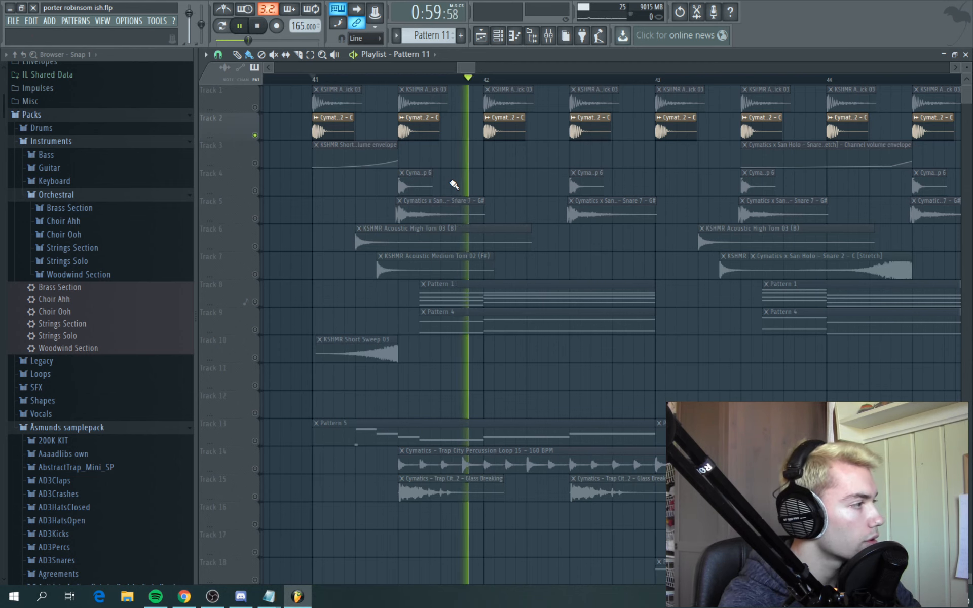
{"action": "key", "text": "space"}
Solo and play the Track 1 acoustic kick, and inspect Fruity parametric EQ 2 on its KSHMR Stadium Kick 03 - Punch mixer track
{"action": "right_click", "coordinate": [255, 107]}
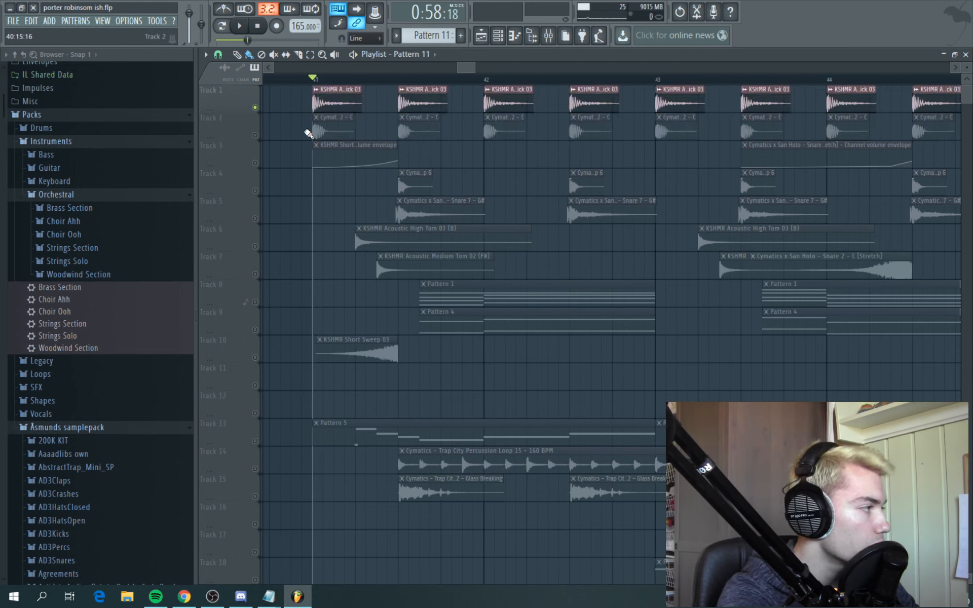
{"action": "key", "text": "space"}
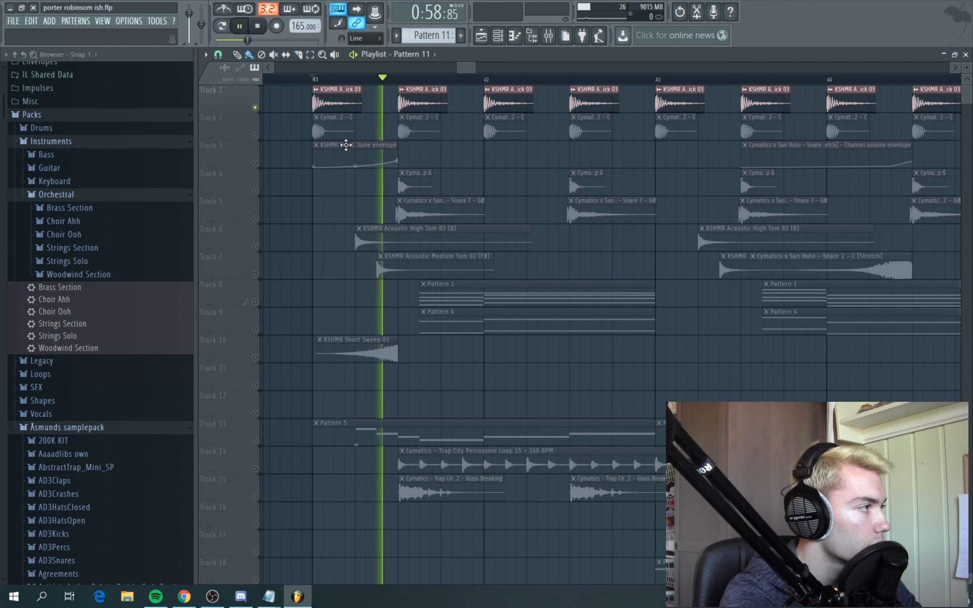
{"action": "key", "text": "F9"}
{"action": "key", "text": "space"}
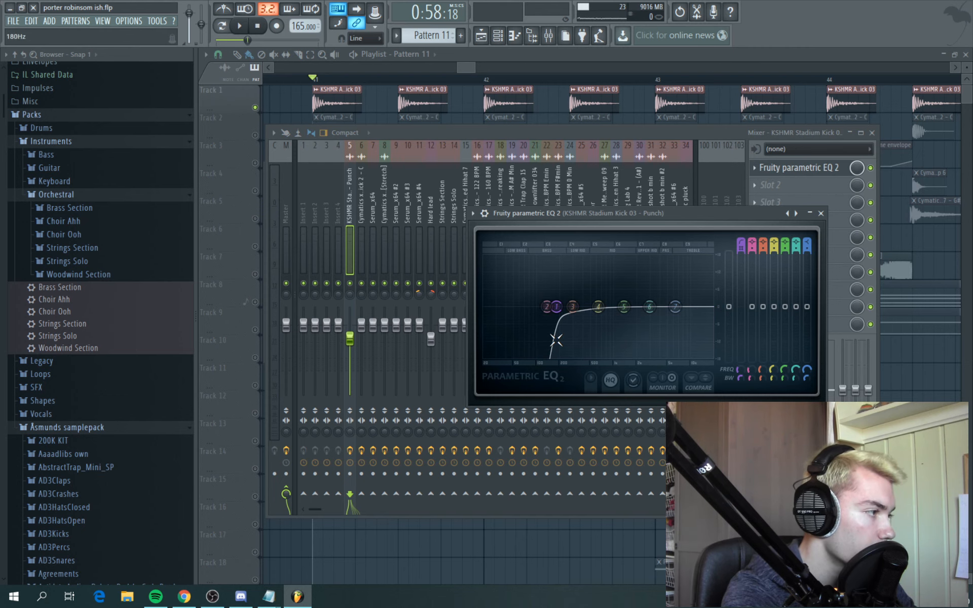
{"action": "key", "text": "space"}
{"action": "key", "text": "space"}
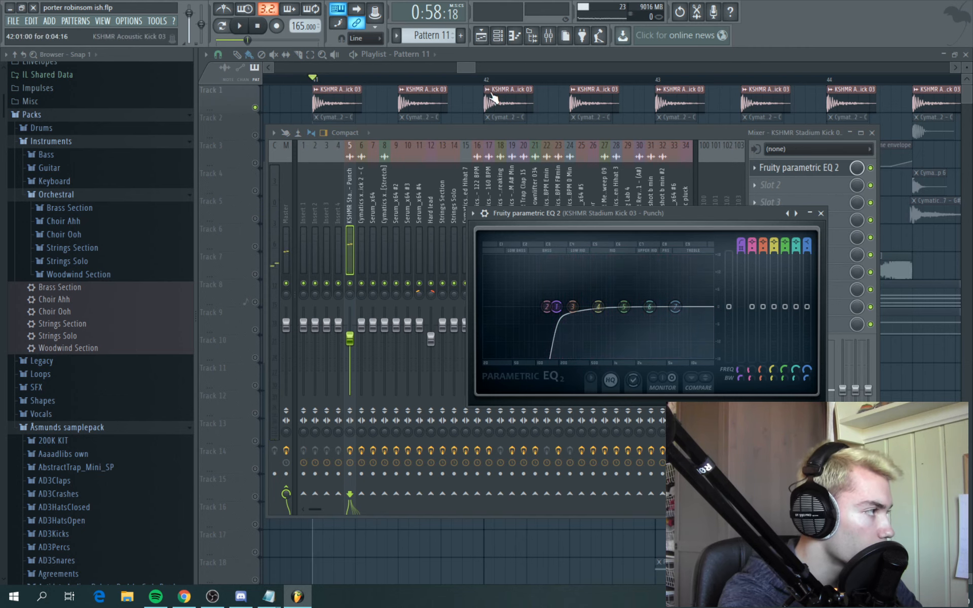
{"action": "left_click", "coordinate": [463, 66]}
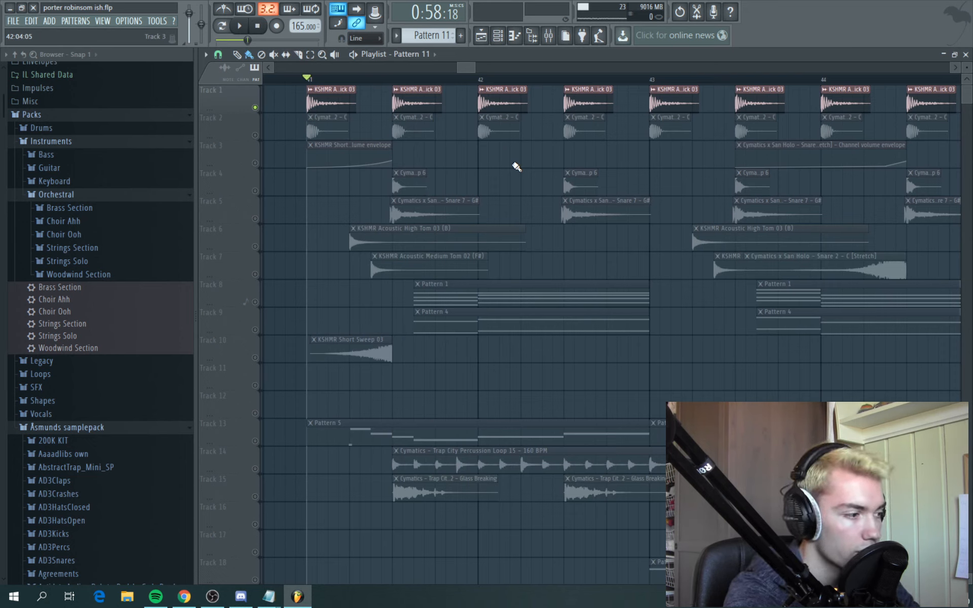
Compare the Track 1 and Track 2 kicks from bar 41, playing each alone and both layered together
{"action": "key", "text": "space"}
{"action": "key", "text": "space"}
{"action": "right_click", "coordinate": [249, 114]}
{"action": "left_click", "coordinate": [227, 133]}
{"action": "right_click", "coordinate": [255, 136]}
{"action": "key", "text": "space"}
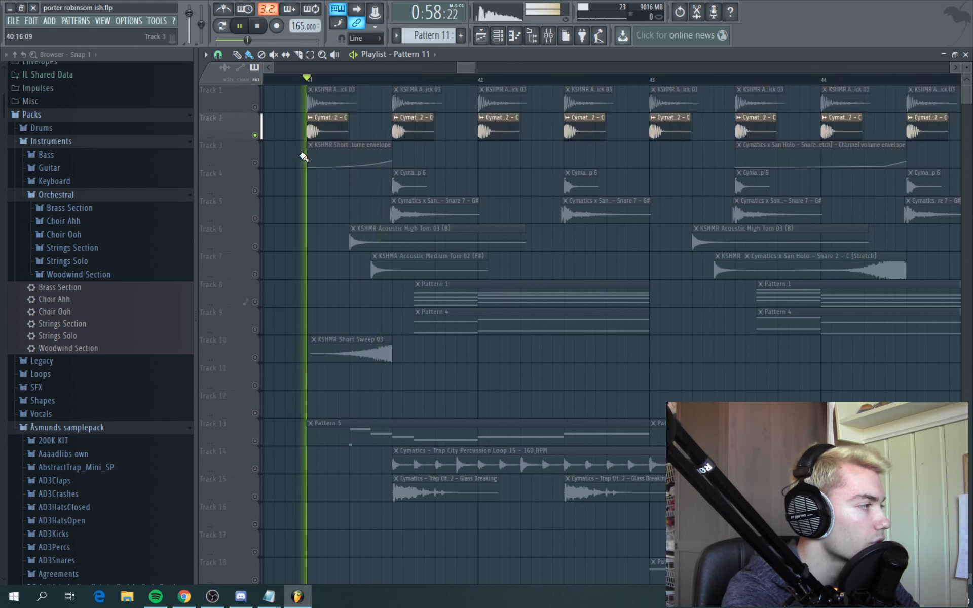
{"action": "key", "text": "space"}
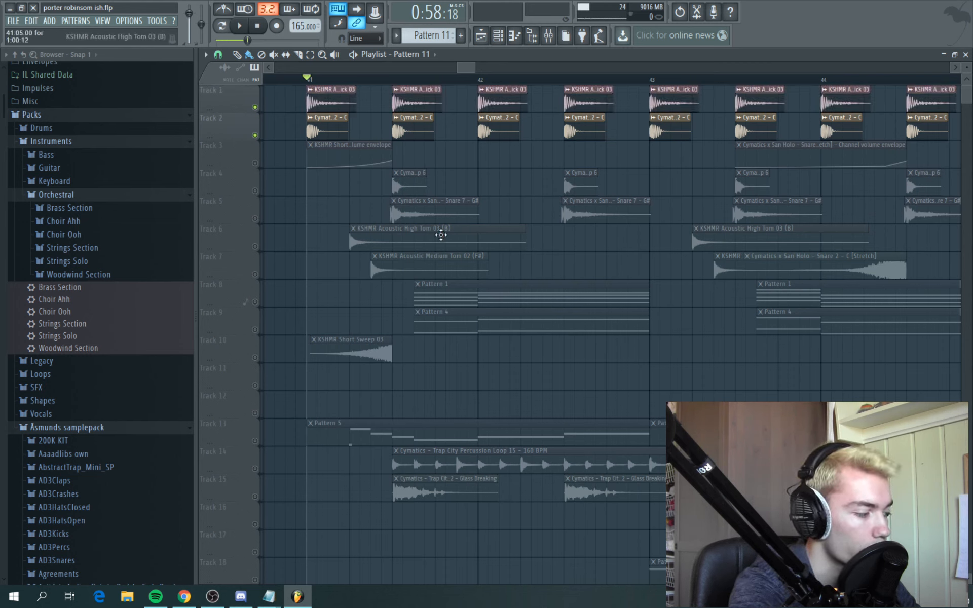
{"action": "key", "text": "space"}
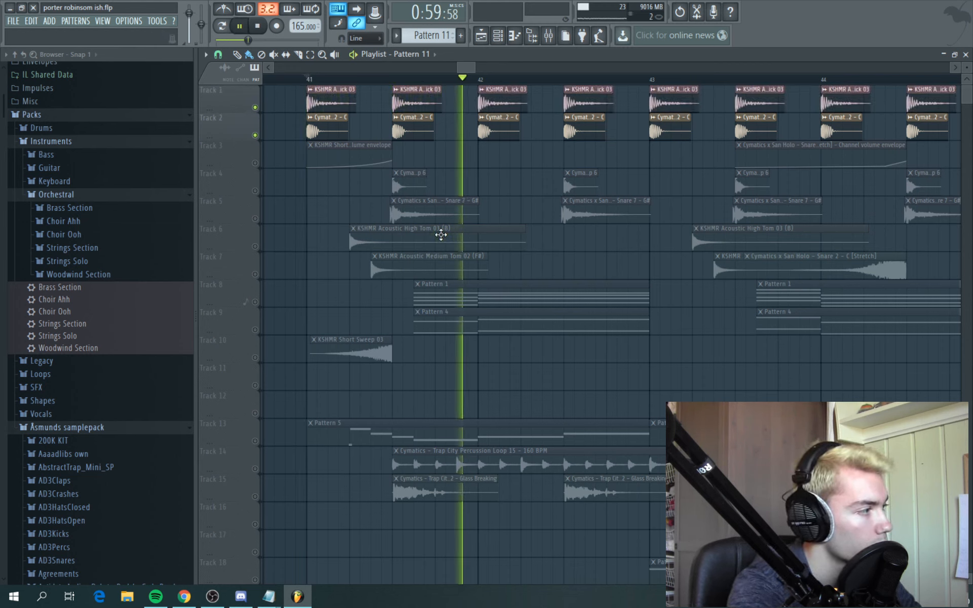
{"action": "key", "text": "space"}
Solo the Clap 6 layer on Track 4 and play it from its first hit after bar 41
{"action": "scroll", "coordinate": [400, 226], "scroll_direction": "down", "scroll_amount": 1}
{"action": "scroll", "coordinate": [420, 223], "scroll_direction": "up", "scroll_amount": 2}
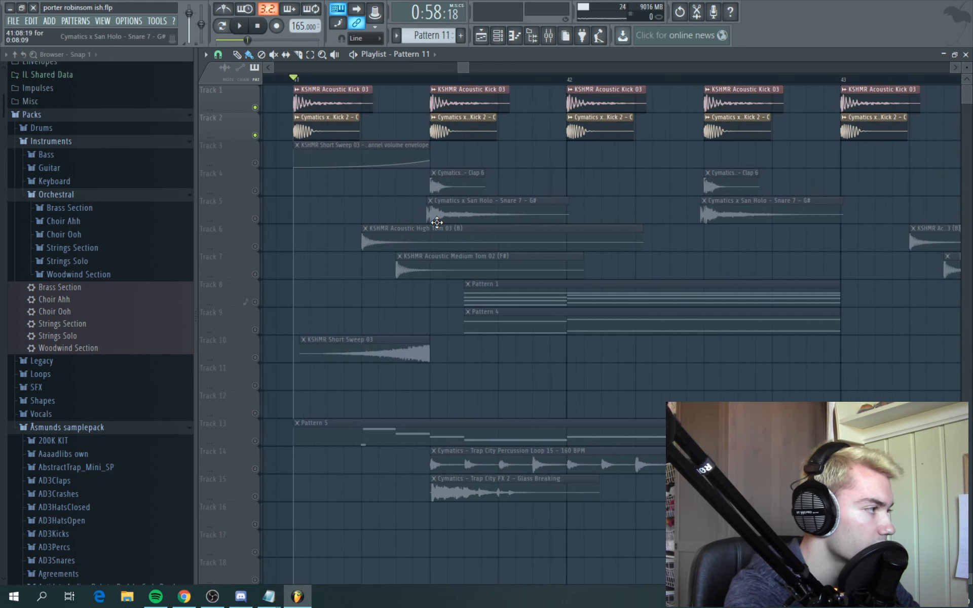
{"action": "right_click", "coordinate": [255, 191]}
{"action": "left_click", "coordinate": [255, 219]}
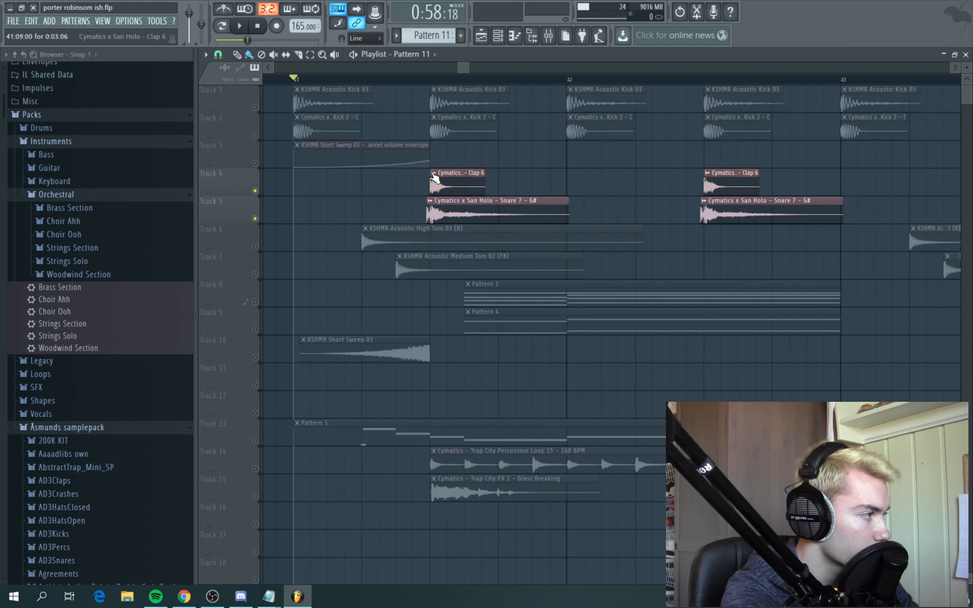
{"action": "left_click", "coordinate": [255, 218]}
{"action": "left_click", "coordinate": [432, 79]}
{"action": "key", "text": "space"}
{"action": "key", "text": "space"}
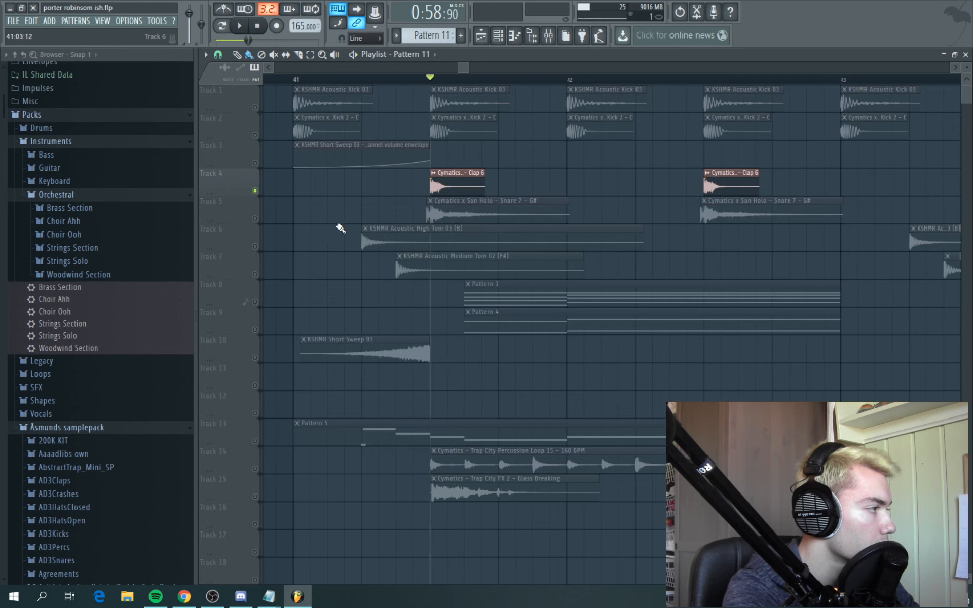
Unmute the Snare 7 layer on Track 5 and play it with the clap from just before their first hit
{"action": "left_click", "coordinate": [255, 219]}
{"action": "left_click", "coordinate": [416, 80]}
{"action": "key", "text": "space"}
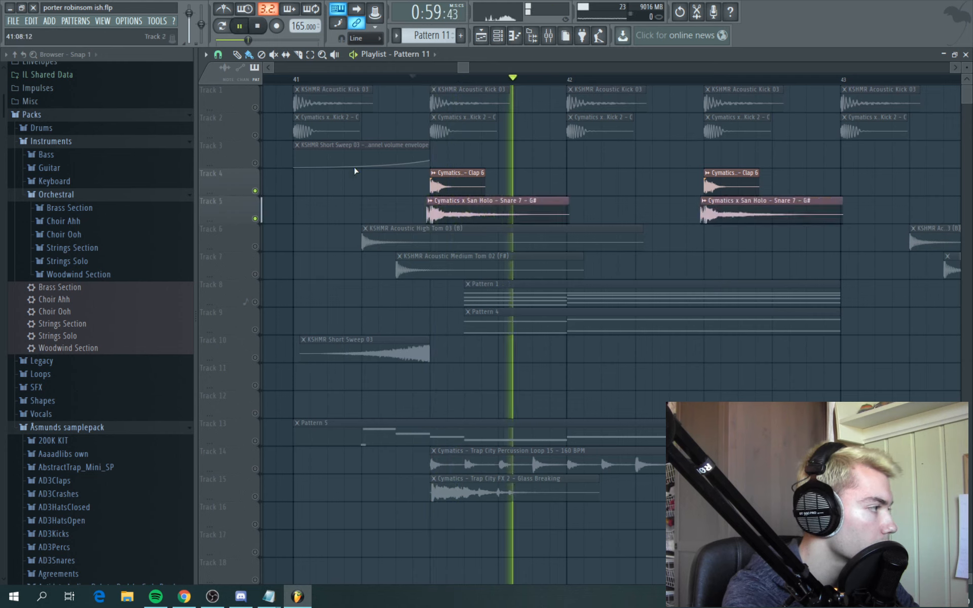
{"action": "key", "text": "space"}
Play the Track 5 snare with the Track 4 clap muted, and replay the two layers together
{"action": "left_click", "coordinate": [255, 190]}
{"action": "key", "text": "space"}
{"action": "key", "text": "space"}
{"action": "left_click", "coordinate": [256, 190]}
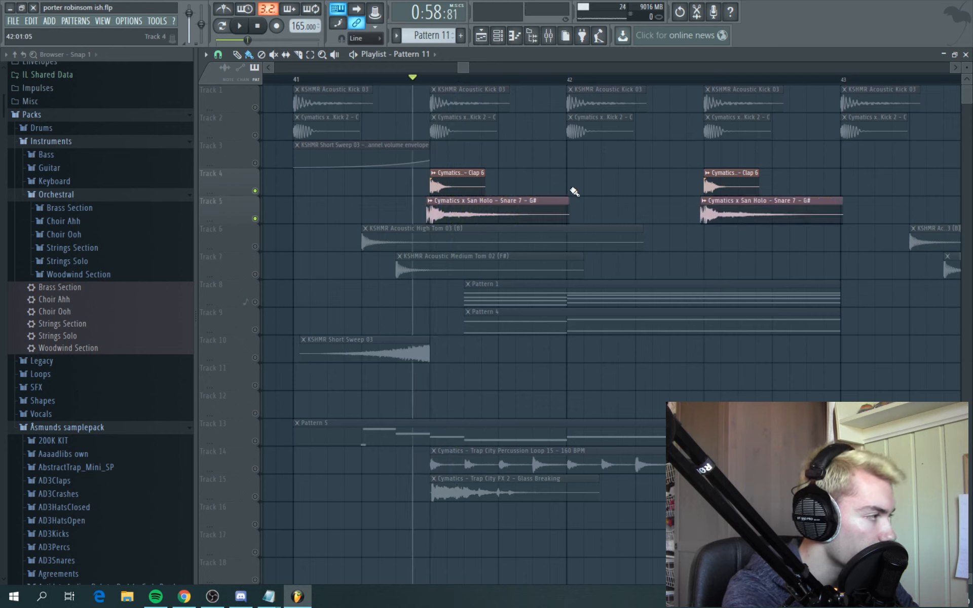
{"action": "key", "text": "space"}
{"action": "key", "text": "space"}
Solo the Glass Breaking effect on Track 15 and play it from its first hit after bar 41
{"action": "scroll", "coordinate": [519, 198], "scroll_direction": "down", "scroll_amount": 3}
{"action": "scroll", "coordinate": [518, 198], "scroll_direction": "down", "scroll_amount": 1, "text": "ctrl"}
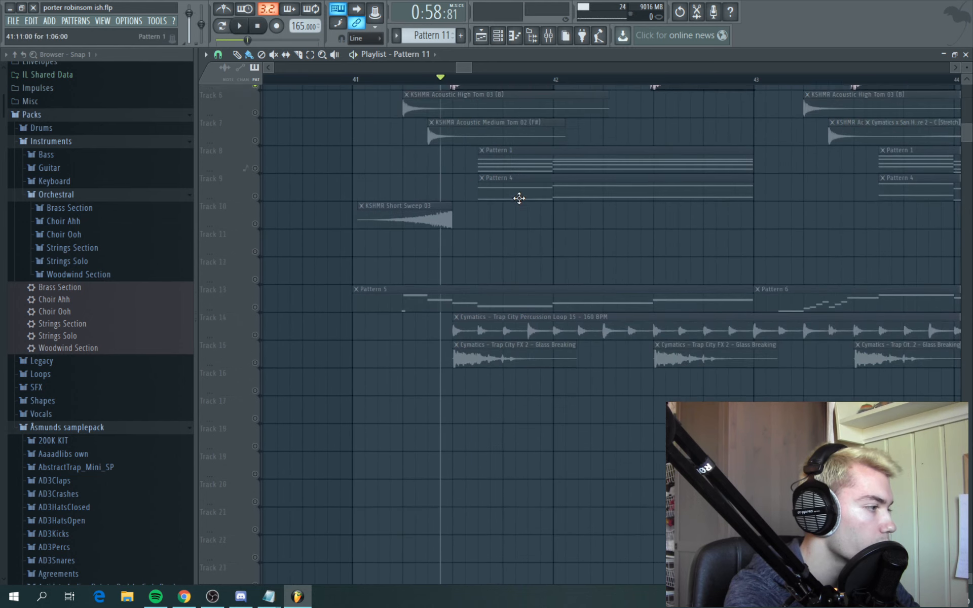
{"action": "scroll", "coordinate": [625, 257], "scroll_direction": "down", "scroll_amount": 3}
{"action": "scroll", "coordinate": [625, 258], "scroll_direction": "up", "scroll_amount": 2, "text": "ctrl"}
{"action": "left_click", "coordinate": [256, 276]}
{"action": "scroll", "coordinate": [311, 287], "scroll_direction": "up", "scroll_amount": 2, "text": "ctrl"}
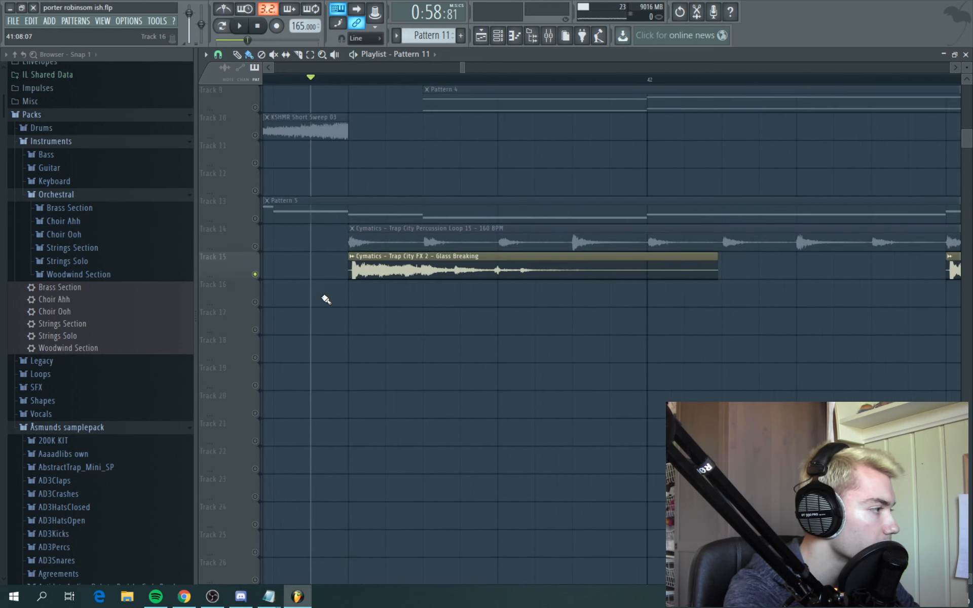
{"action": "key", "text": "space"}
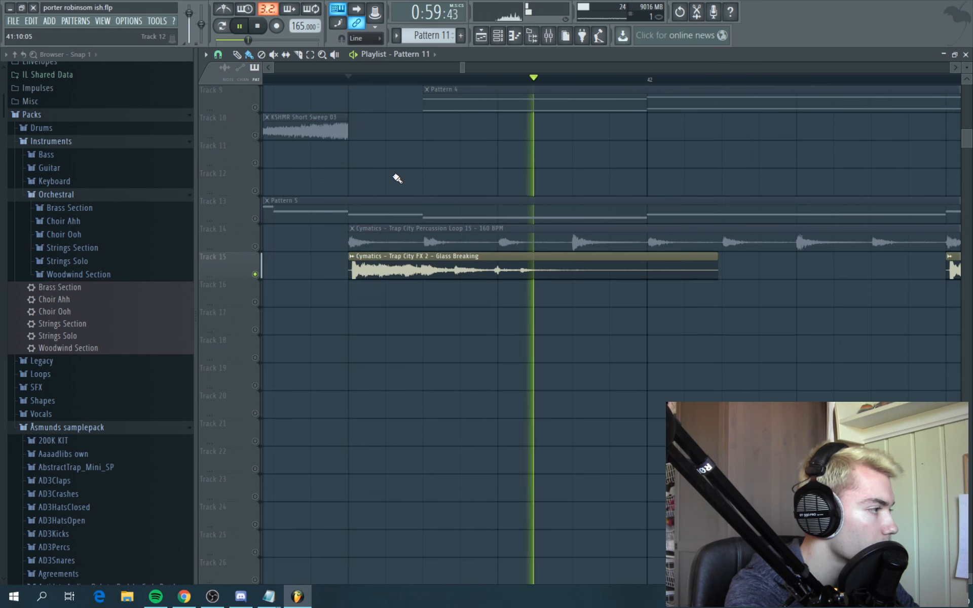
{"action": "key", "text": "space"}
Unmute the clap and snare on Tracks 4 and 5 and play them layered with the Glass Breaking effect
{"action": "scroll", "coordinate": [396, 177], "scroll_direction": "down", "scroll_amount": 4, "text": "ctrl"}
{"action": "scroll", "coordinate": [489, 239], "scroll_direction": "up", "scroll_amount": 8}
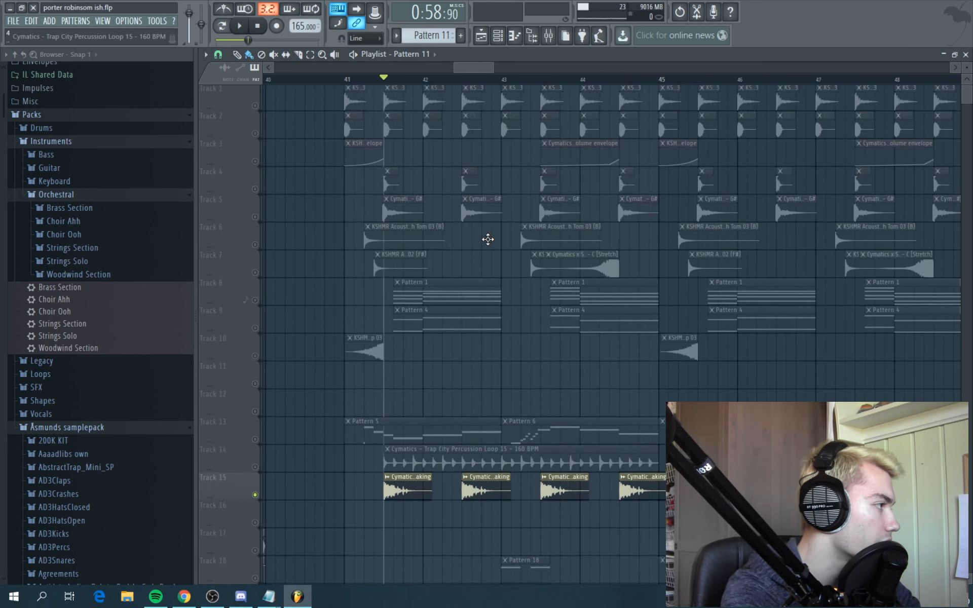
{"action": "key", "text": "space"}
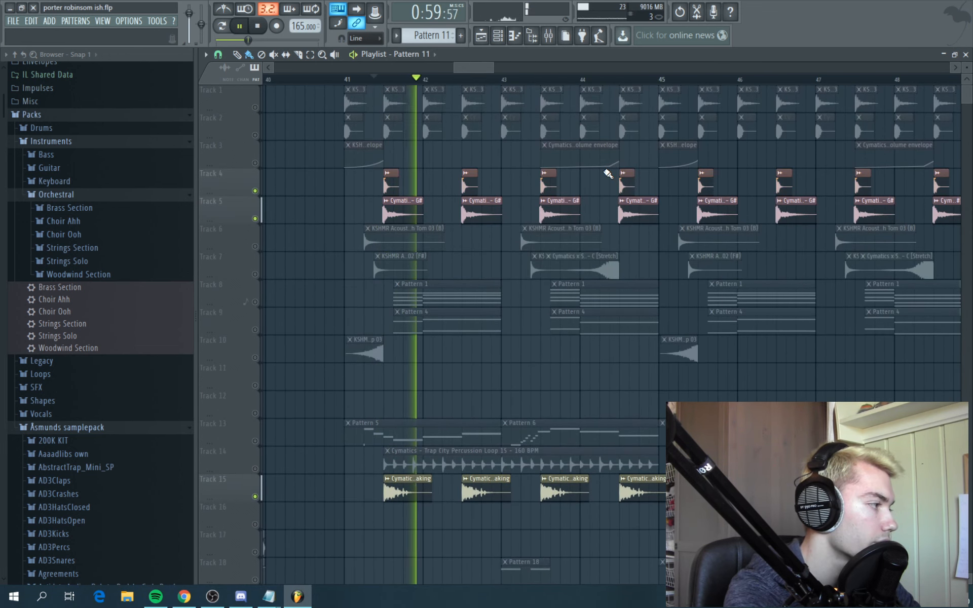
{"action": "key", "text": "space"}
Unmute Track 7 and play the stretched Snare 2 clip with the clap, snare and glass layers from bar 44
{"action": "scroll", "coordinate": [608, 174], "scroll_direction": "up", "scroll_amount": 2, "text": "ctrl"}
{"action": "scroll", "coordinate": [507, 269], "scroll_direction": "down", "scroll_amount": 1}
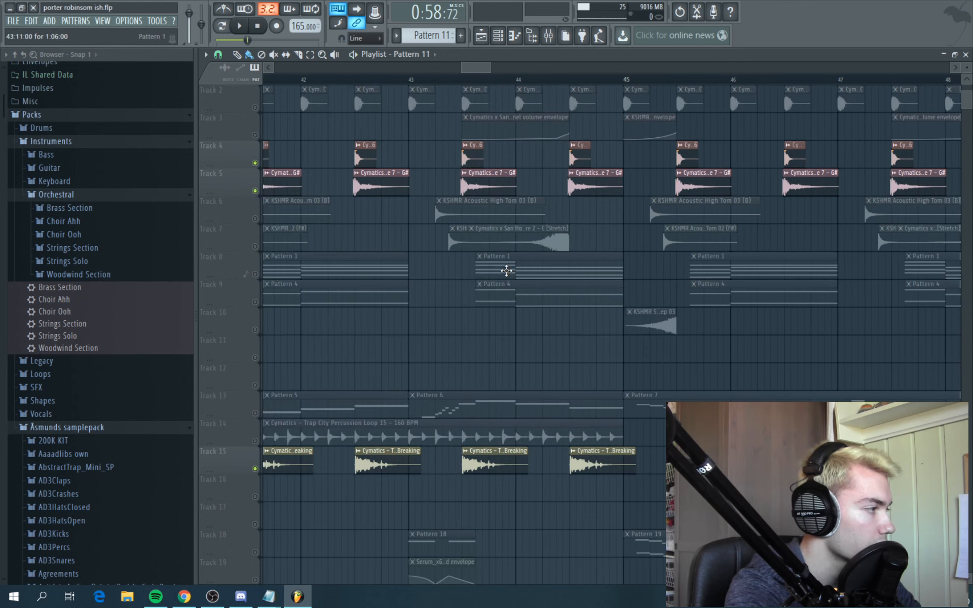
{"action": "left_click", "coordinate": [255, 246]}
{"action": "scroll", "coordinate": [568, 300], "scroll_direction": "up", "scroll_amount": 2, "text": "ctrl"}
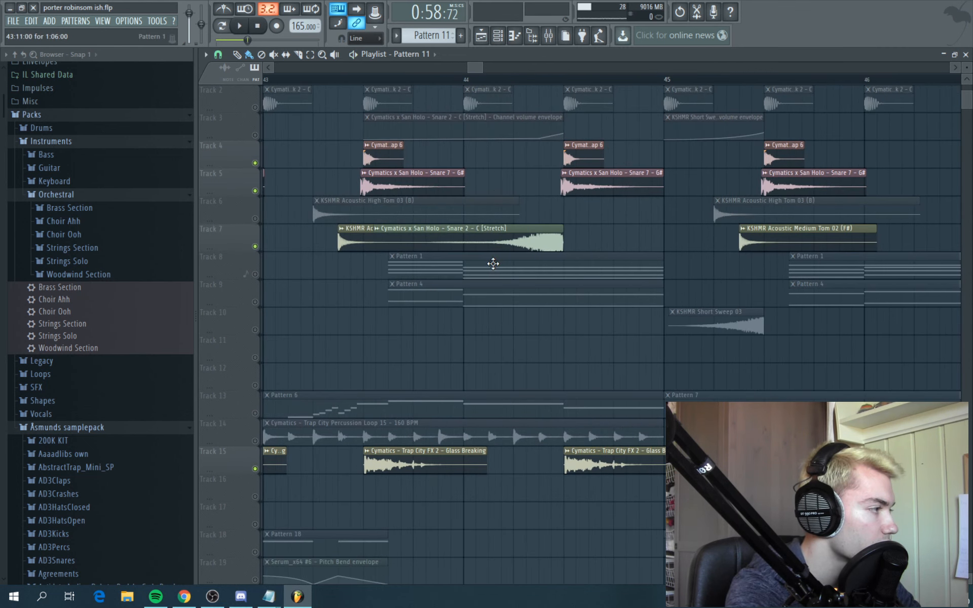
{"action": "left_click", "coordinate": [470, 82]}
{"action": "key", "text": "space"}
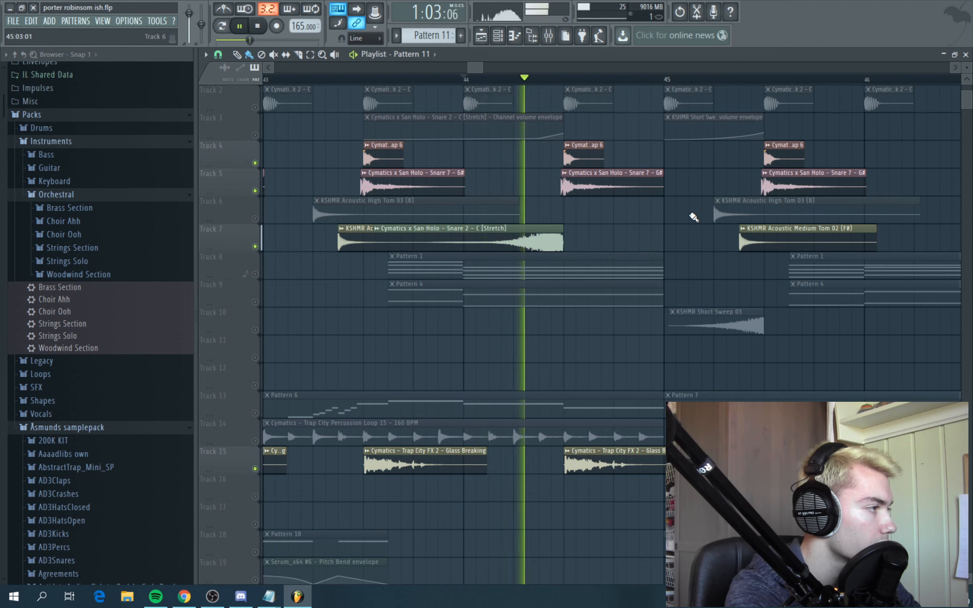
{"action": "key", "text": "space"}
Unmute the KSHMR Acoustic High Tom on Track 6 alongside the Medium Tom and snare layers around bars 41 to 45
{"action": "scroll", "coordinate": [638, 273], "scroll_direction": "down", "scroll_amount": 2, "text": "ctrl"}
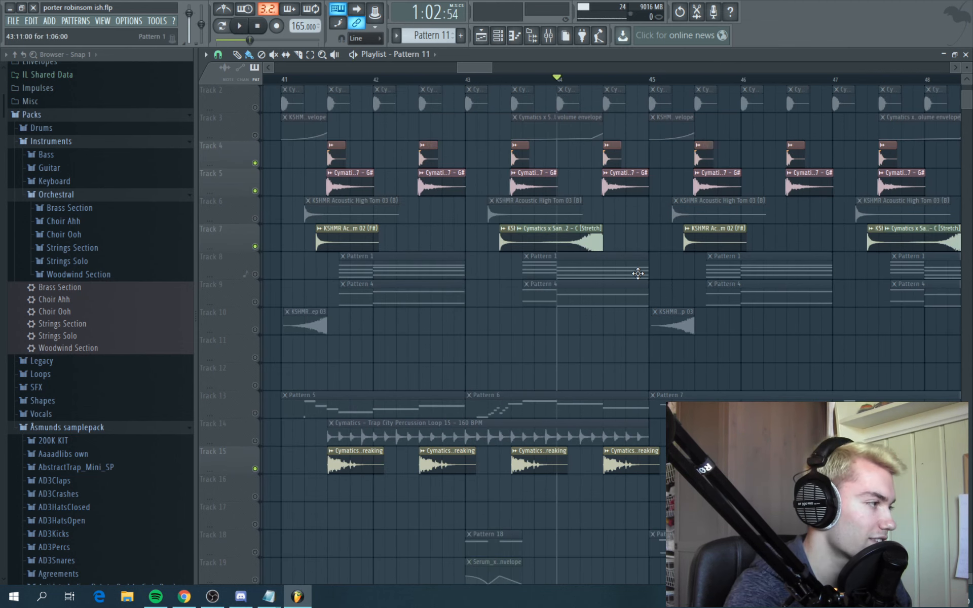
{"action": "scroll", "coordinate": [401, 253], "scroll_direction": "left", "scroll_amount": 2}
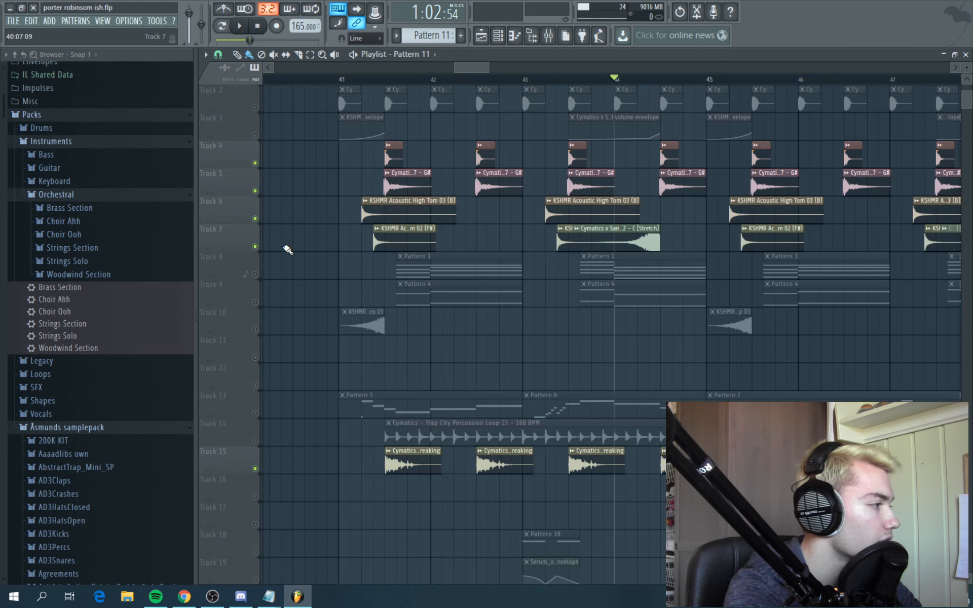
{"action": "scroll", "coordinate": [434, 296], "scroll_direction": "up", "scroll_amount": 2, "text": "ctrl"}
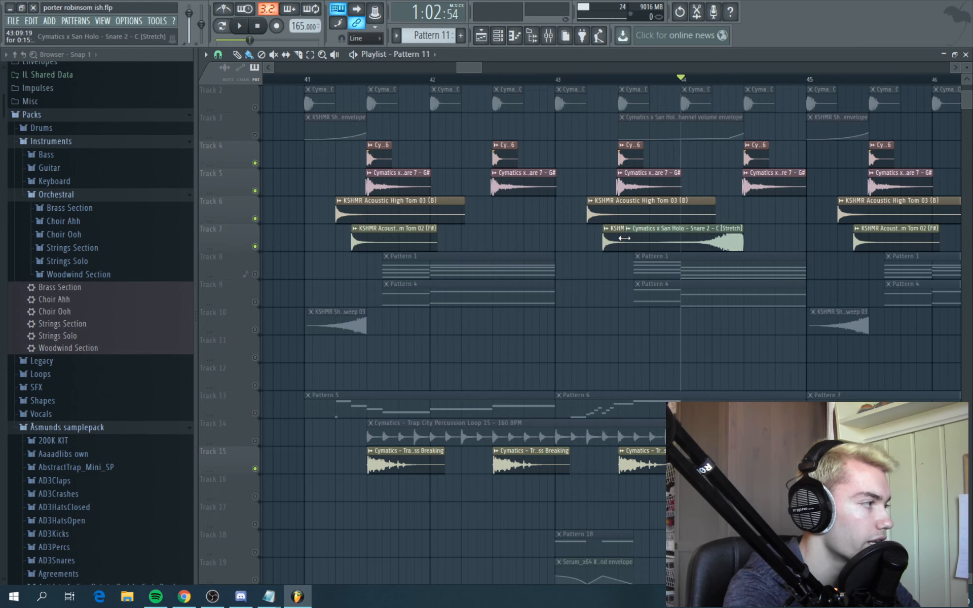
Bring the kick layers and envelopes on Tracks 1 to 3 back in and play them with the snares, toms and glass from bar 41
{"action": "scroll", "coordinate": [341, 216], "scroll_direction": "up", "scroll_amount": 1}
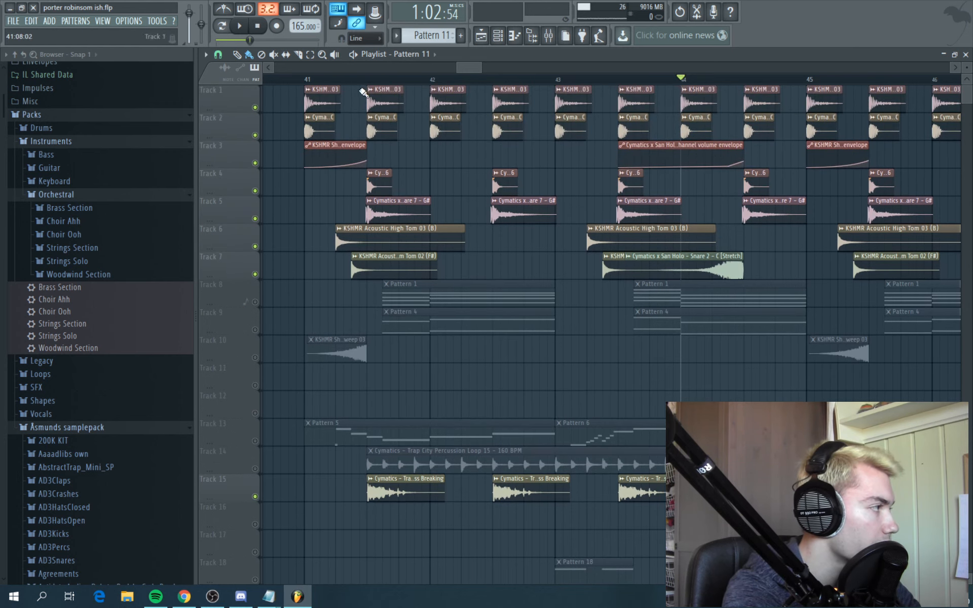
{"action": "left_click", "coordinate": [310, 81]}
{"action": "key", "text": "space"}
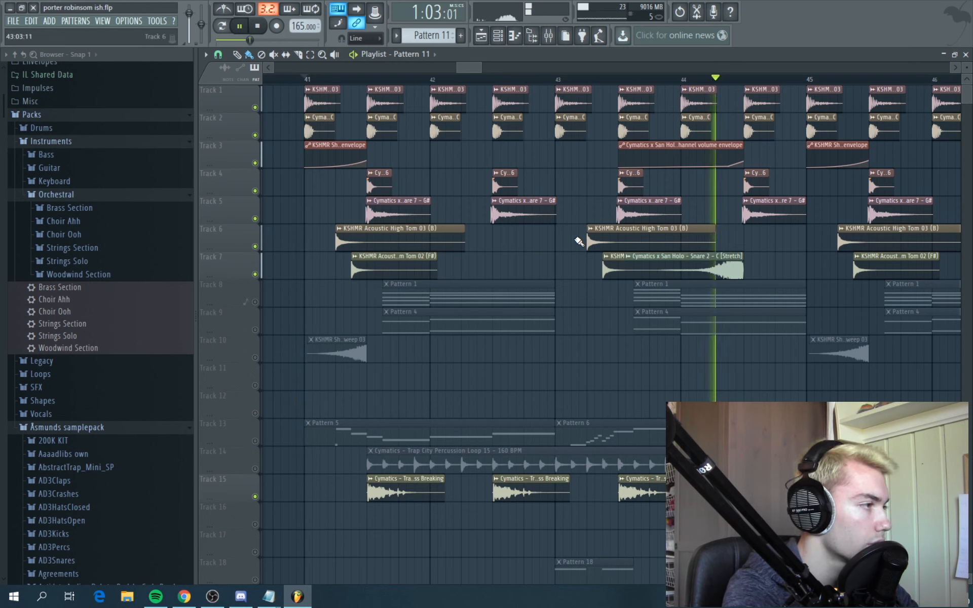
{"action": "key", "text": "space"}
Unmute the KSHMR Short Sweep 03 on Track 10 and play it with the drum layers from bar 41
{"action": "left_click", "coordinate": [355, 360]}
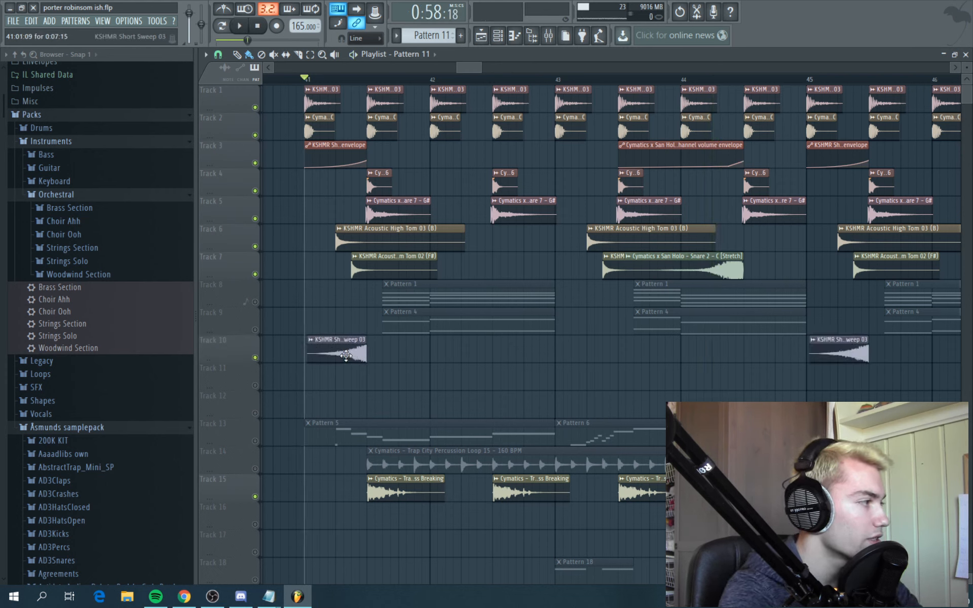
{"action": "key", "text": "space"}
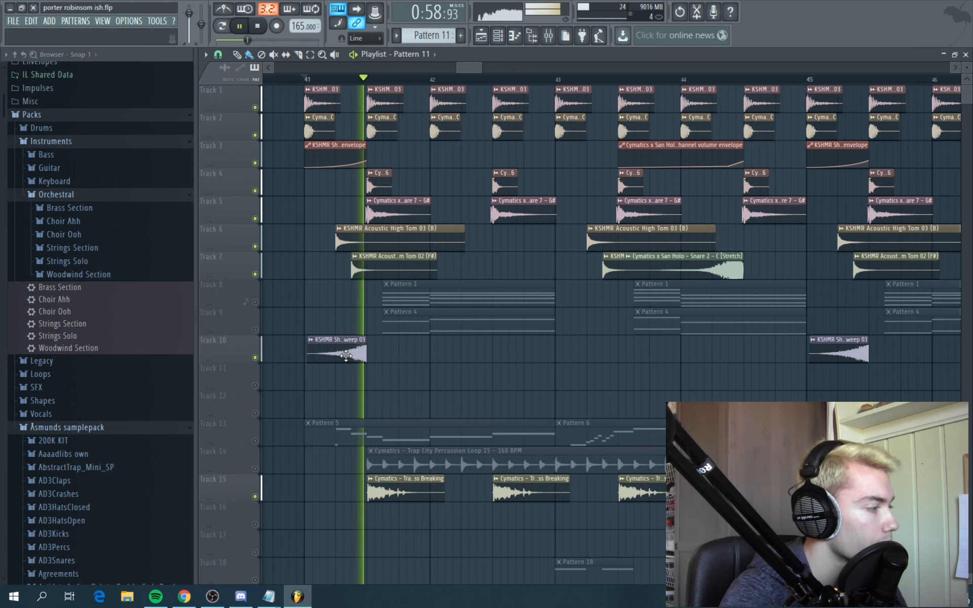
{"action": "key", "text": "space"}
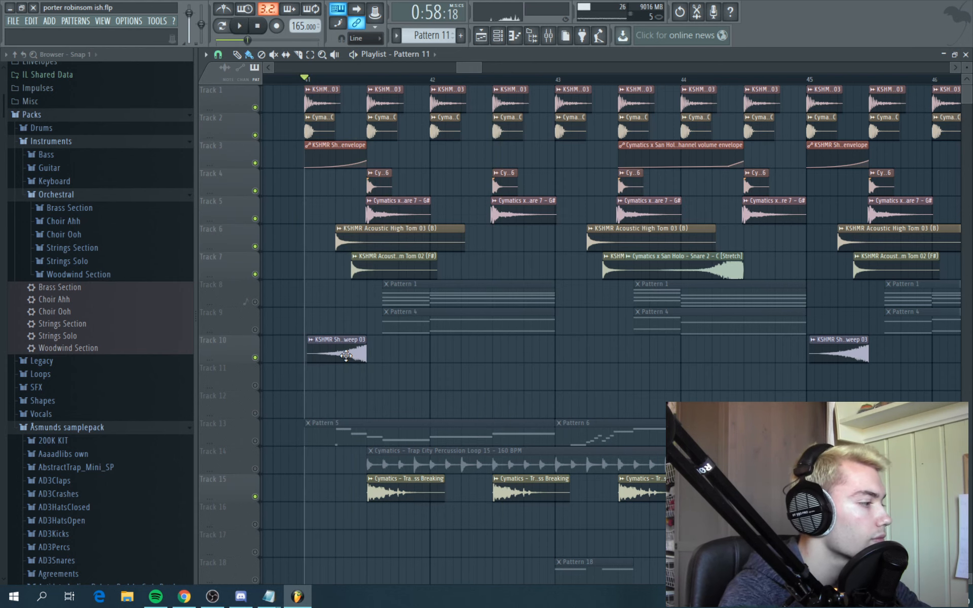
Solo the Trap City Percussion Loop 15 on Track 14 and play it from its start after bar 41
{"action": "left_click", "coordinate": [255, 469]}
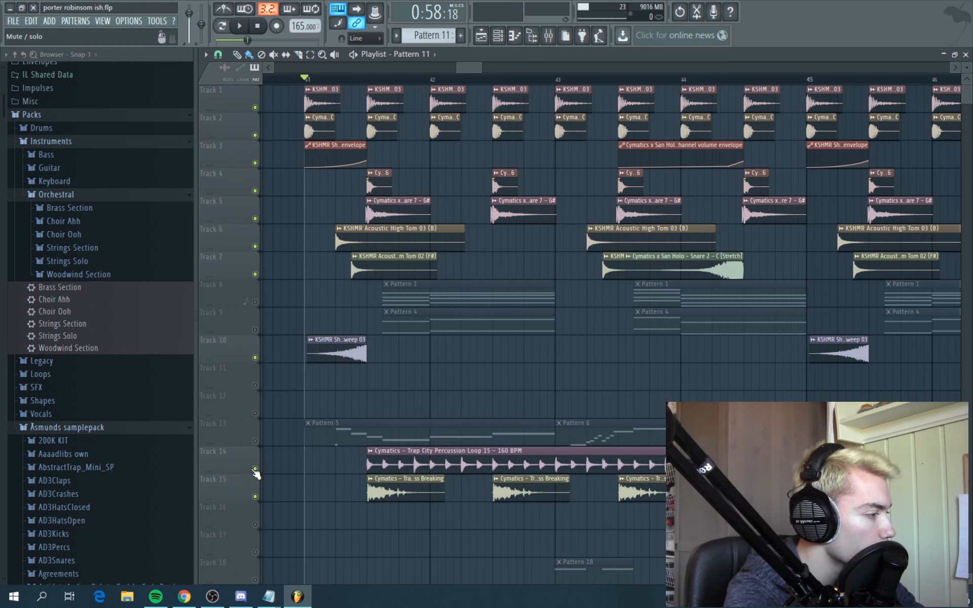
{"action": "right_click", "coordinate": [255, 469]}
{"action": "left_click", "coordinate": [368, 79]}
{"action": "key", "text": "space"}
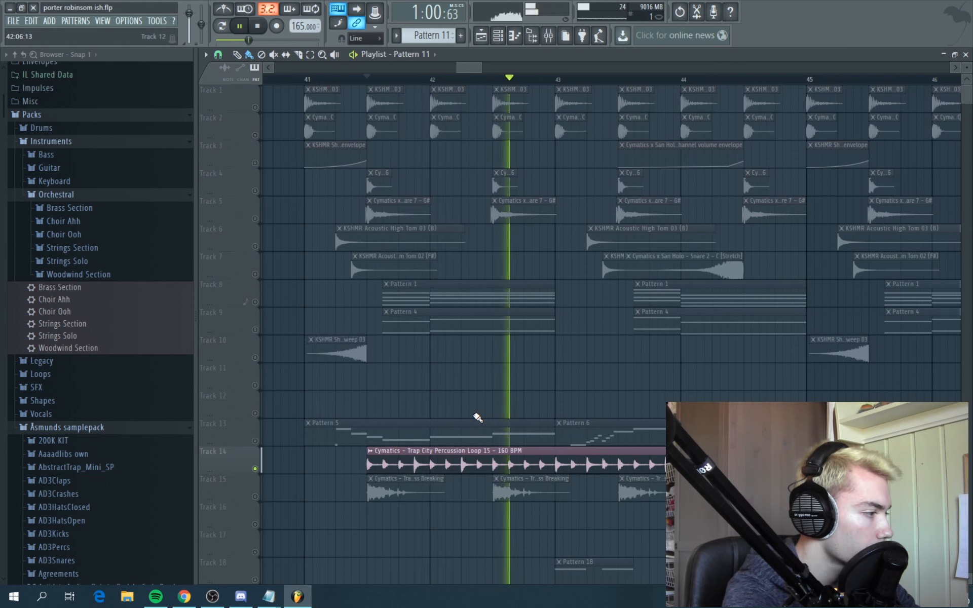
{"action": "key", "text": "space"}
End the solo on Track 14 and play the percussion loop together with the other drum layers
{"action": "right_click", "coordinate": [255, 469]}
{"action": "scroll", "coordinate": [373, 339], "scroll_direction": "down", "scroll_amount": 3}
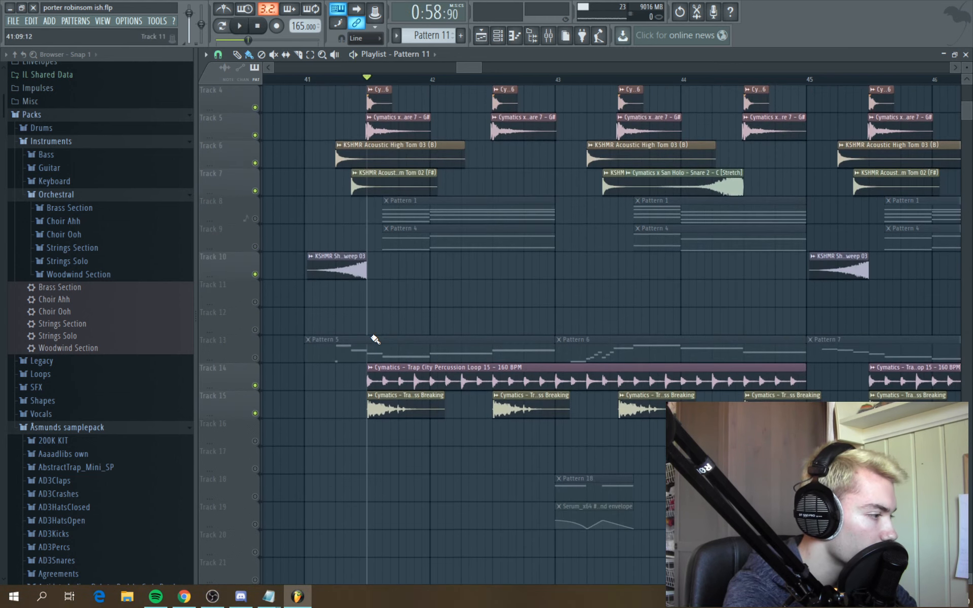
{"action": "scroll", "coordinate": [375, 339], "scroll_direction": "up", "scroll_amount": 3}
{"action": "scroll", "coordinate": [375, 340], "scroll_direction": "up", "scroll_amount": 1}
{"action": "key", "text": "space"}
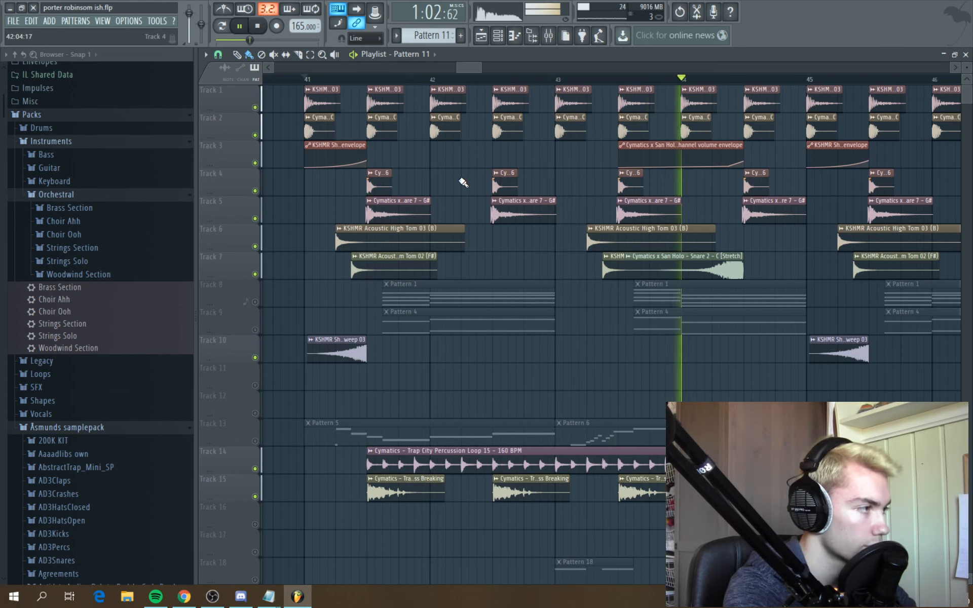
{"action": "key", "text": "space"}
Solo the hi-hat Pattern 15 on Track 12 and play it from bar 49
{"action": "scroll", "coordinate": [537, 253], "scroll_direction": "down", "scroll_amount": 5}
{"action": "scroll", "coordinate": [770, 293], "scroll_direction": "down", "scroll_amount": 5}
{"action": "scroll", "coordinate": [877, 288], "scroll_direction": "up", "scroll_amount": 2}
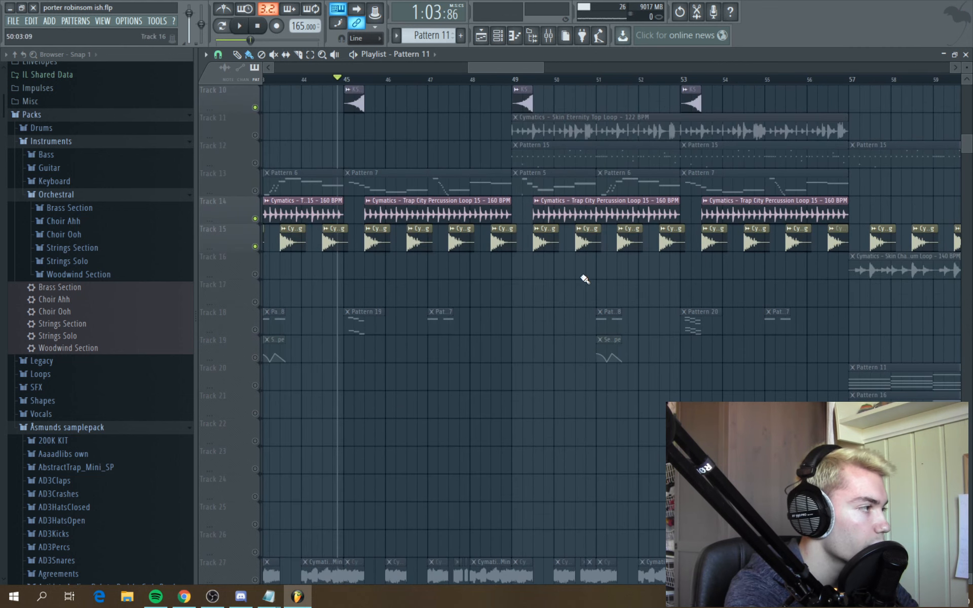
{"action": "scroll", "coordinate": [705, 287], "scroll_direction": "up", "scroll_amount": 3}
{"action": "scroll", "coordinate": [707, 288], "scroll_direction": "up", "scroll_amount": 3}
{"action": "right_click", "coordinate": [255, 386]}
{"action": "scroll", "coordinate": [444, 143], "scroll_direction": "up", "scroll_amount": 3}
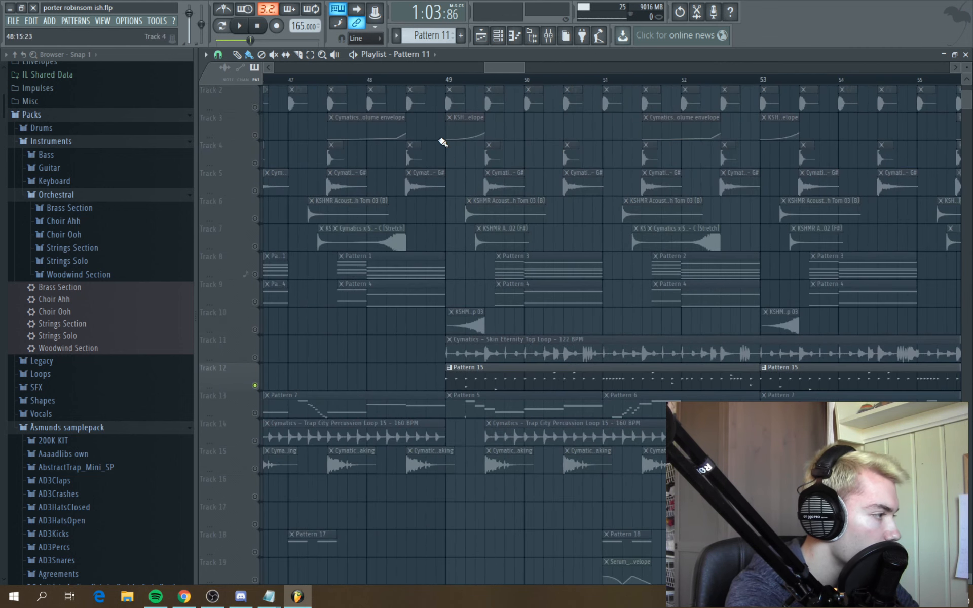
{"action": "left_click", "coordinate": [448, 81]}
{"action": "key", "text": "space"}
Examine Pattern 15's closed hi-hat notes in the piano roll during playback, then return to the playlist
{"action": "double_click", "coordinate": [491, 373]}
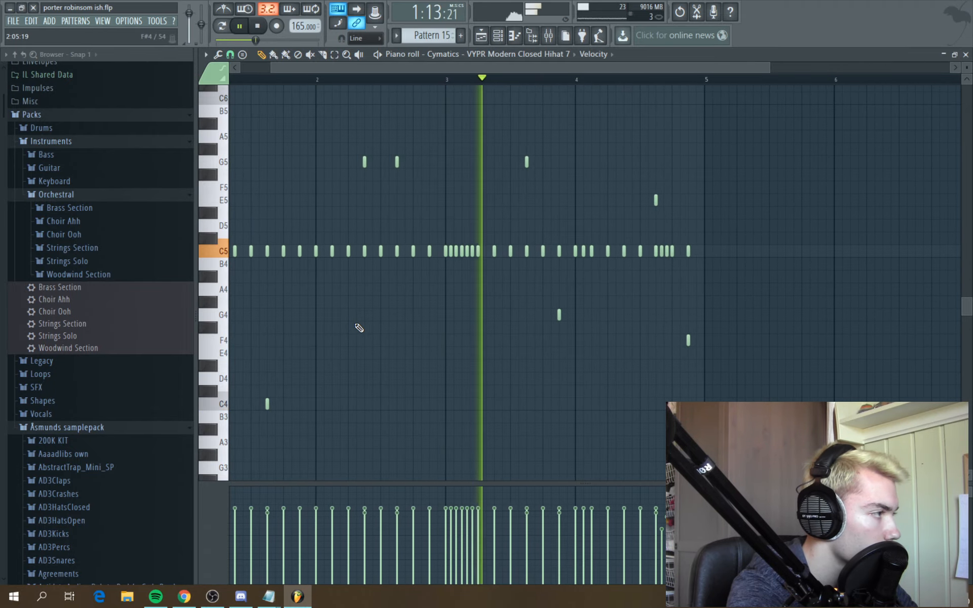
{"action": "scroll", "coordinate": [359, 328], "scroll_direction": "down", "scroll_amount": 2}
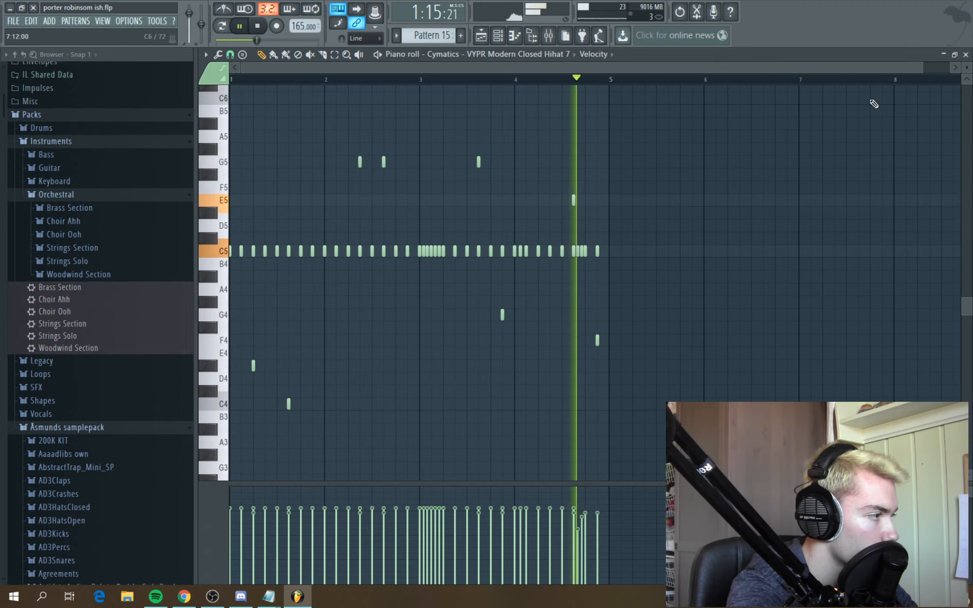
{"action": "left_click", "coordinate": [965, 54]}
{"action": "key", "text": "space"}
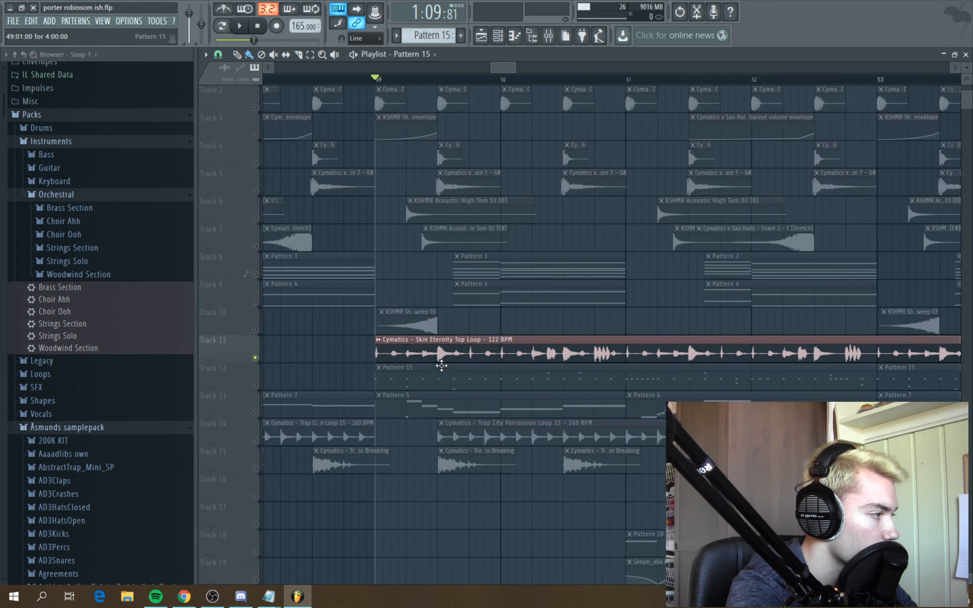
Play the soloed Skin Eternity Top Loop on Track 11 from bar 49 and check its sample settings
{"action": "double_click", "coordinate": [441, 359]}
{"action": "key", "text": "space"}
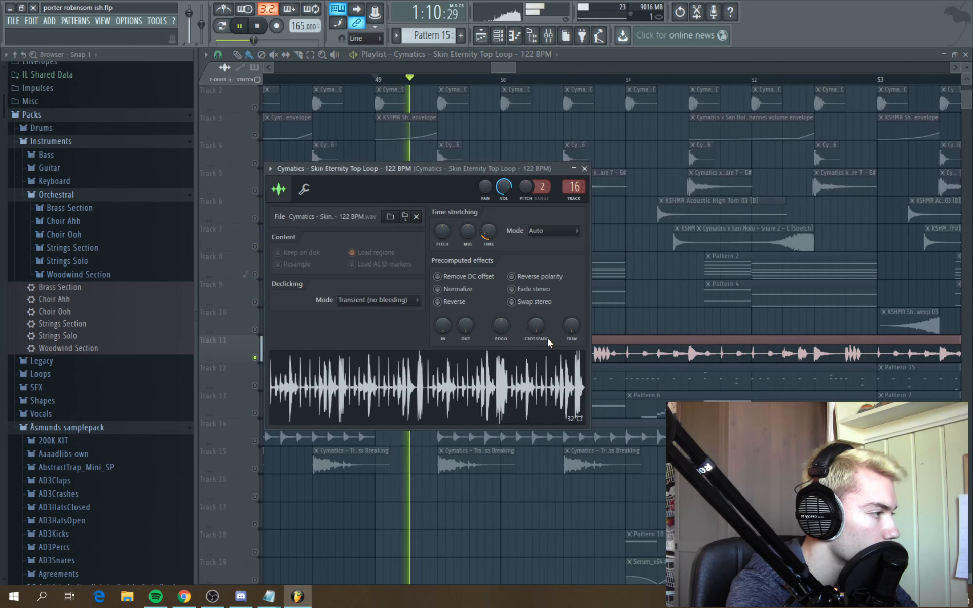
{"action": "left_click", "coordinate": [584, 168]}
{"action": "key", "text": "space"}
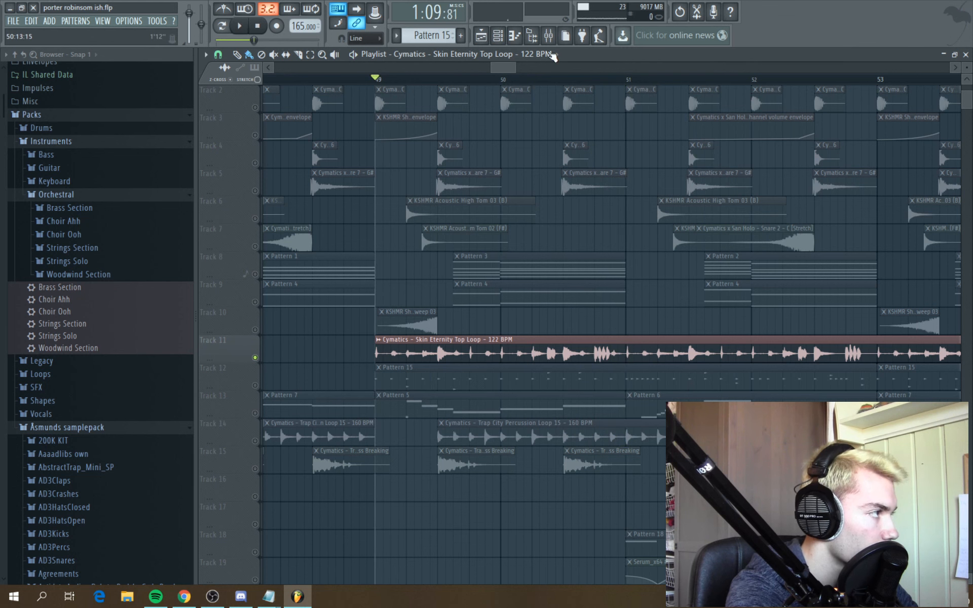
Examine the PanCake2 panning curve on the Skin Eternity Top Loop's mixer channel
{"action": "left_click", "coordinate": [548, 37]}
{"action": "left_click", "coordinate": [800, 167]}
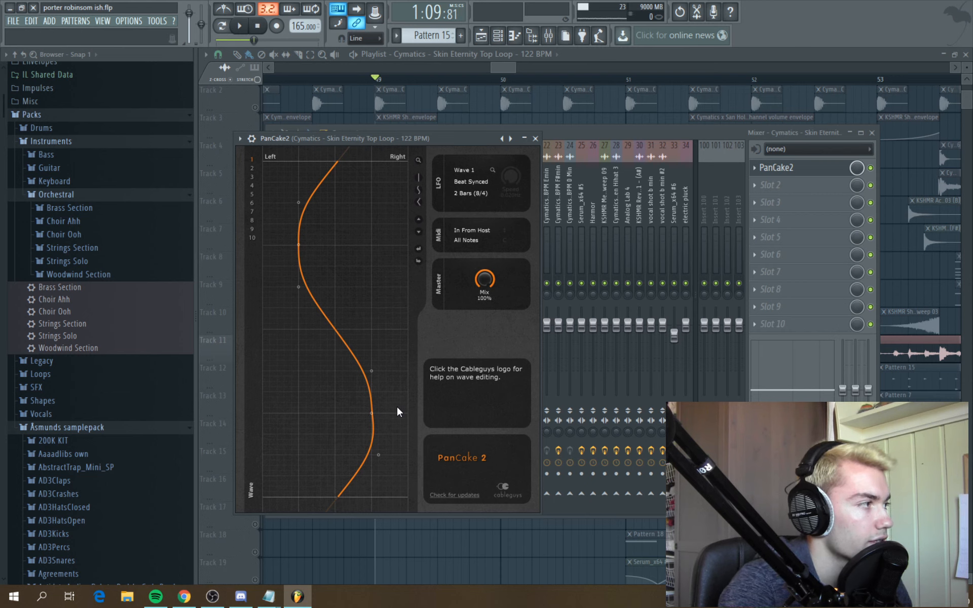
{"action": "key", "text": "space"}
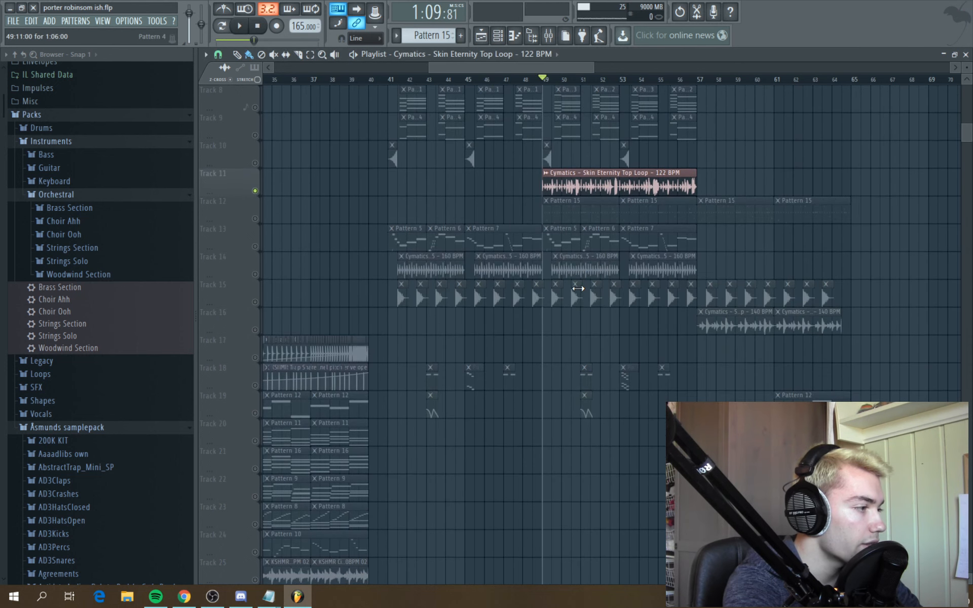
Solo the chord patterns on Track 8 and play them from bar 41
{"action": "scroll", "coordinate": [578, 288], "scroll_direction": "down", "scroll_amount": 5}
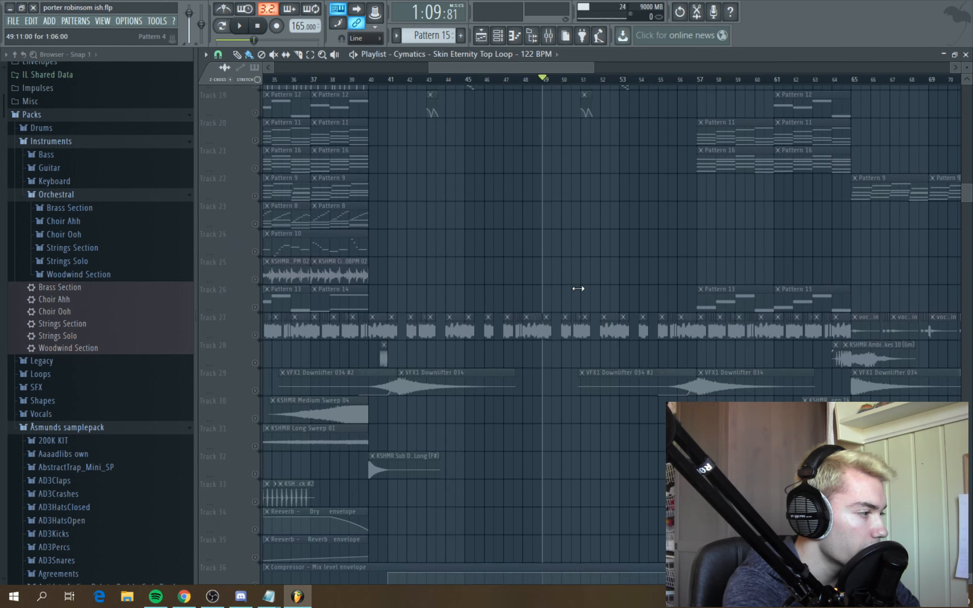
{"action": "scroll", "coordinate": [578, 289], "scroll_direction": "up", "scroll_amount": 8}
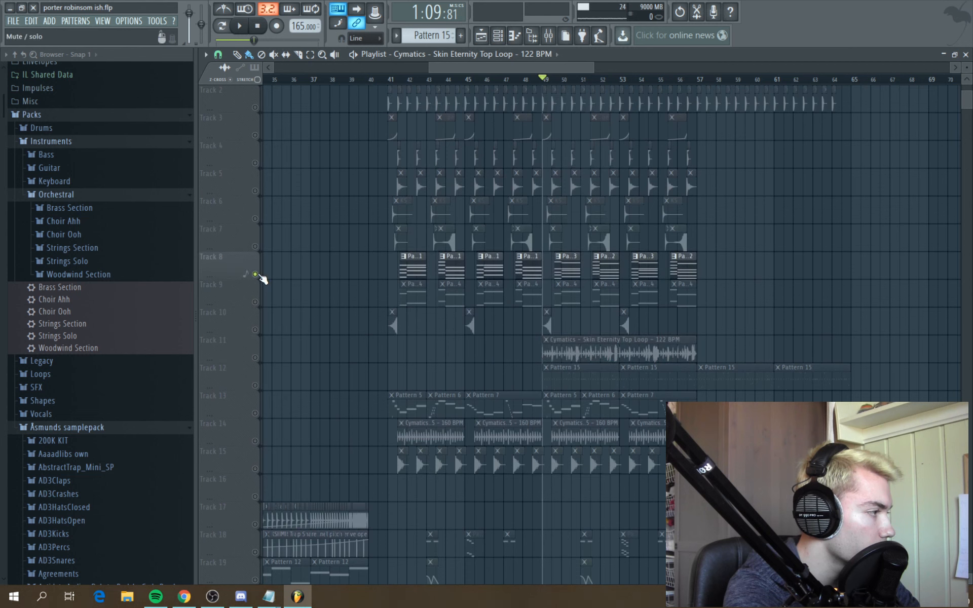
{"action": "scroll", "coordinate": [413, 328], "scroll_direction": "up", "scroll_amount": 3}
{"action": "scroll", "coordinate": [409, 123], "scroll_direction": "up", "scroll_amount": 2}
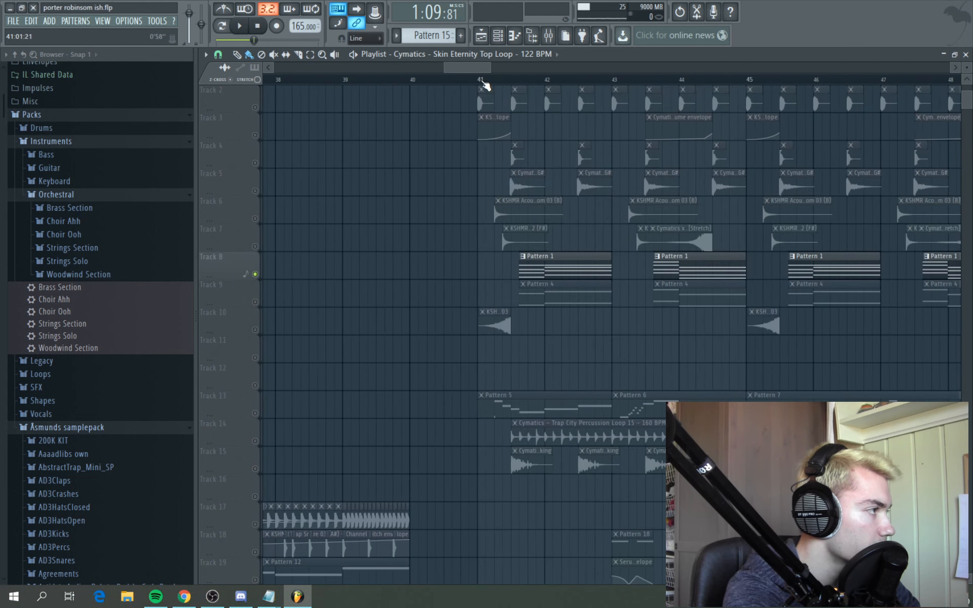
{"action": "left_click", "coordinate": [479, 80]}
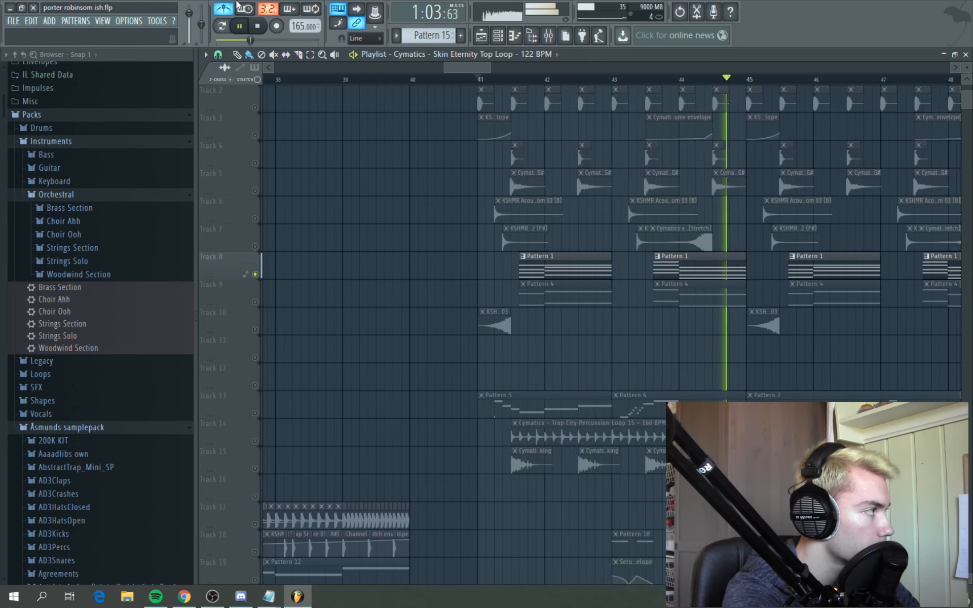
{"action": "key", "text": "space"}
Examine Pattern 1's Serum chords in the piano roll, then return to the playlist
{"action": "scroll", "coordinate": [554, 319], "scroll_direction": "up", "scroll_amount": 2}
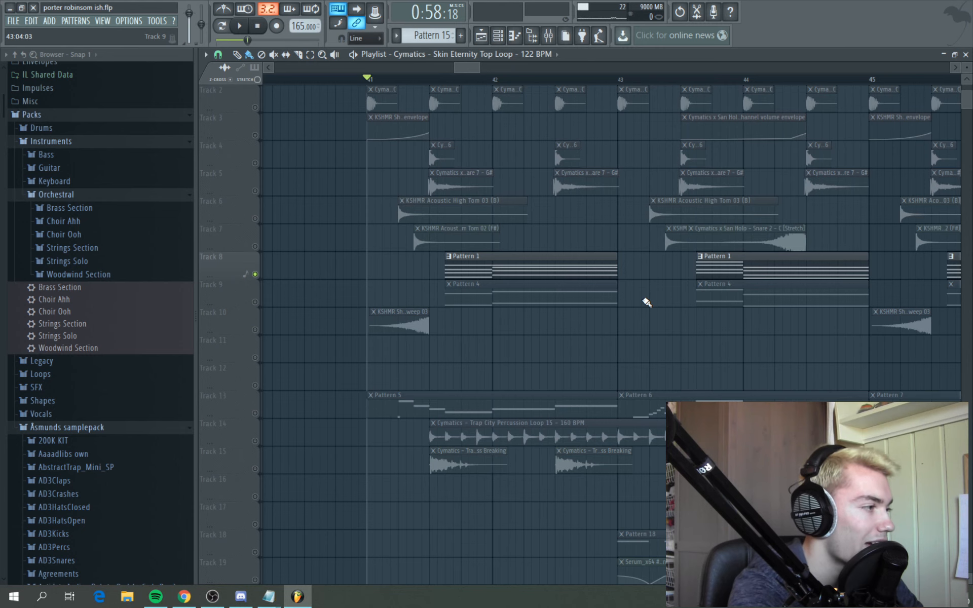
{"action": "scroll", "coordinate": [453, 281], "scroll_direction": "down", "scroll_amount": 3}
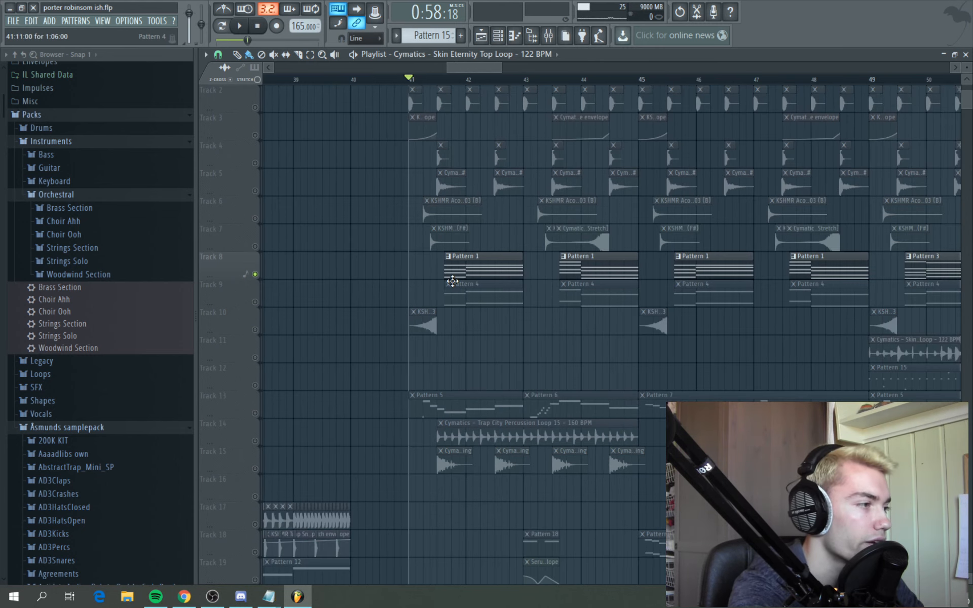
{"action": "double_click", "coordinate": [453, 281]}
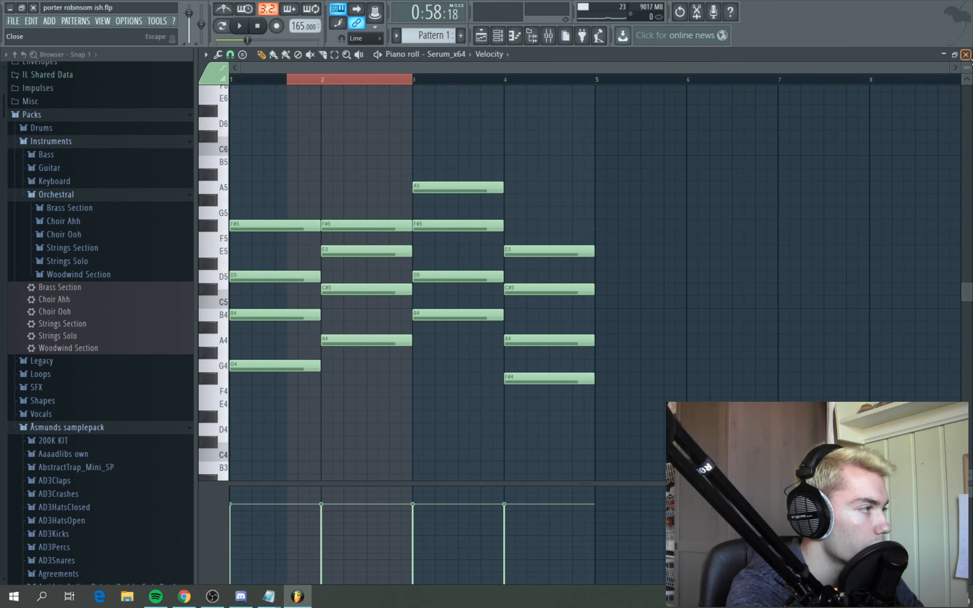
{"action": "left_click", "coordinate": [965, 55]}
Inspect the chord Serum's oscillators and FX page, plus the Fruity Compressor, Parametric EQ 2 and Love Philter on its mixer channel
{"action": "left_click", "coordinate": [349, 379]}
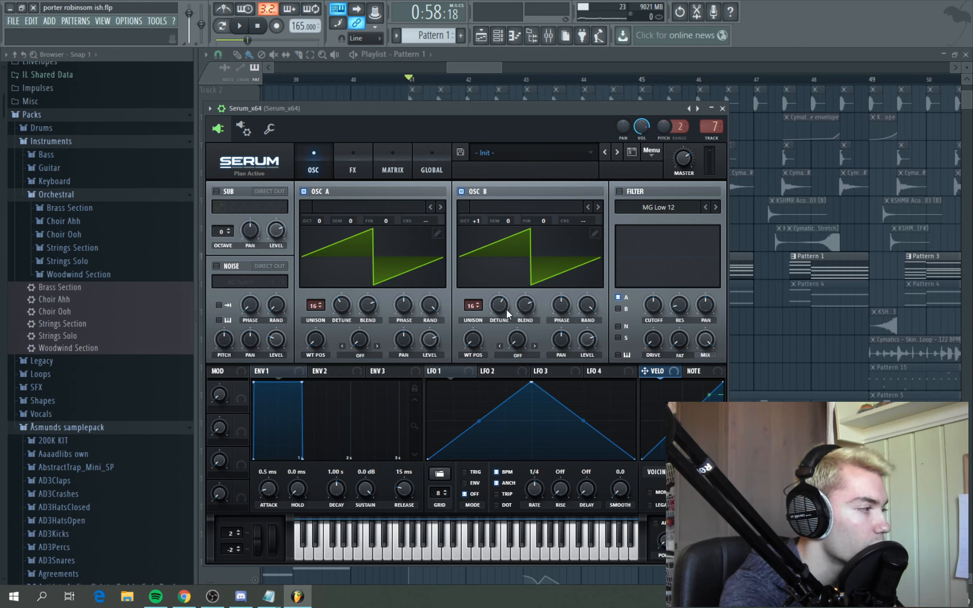
{"action": "left_click", "coordinate": [353, 175]}
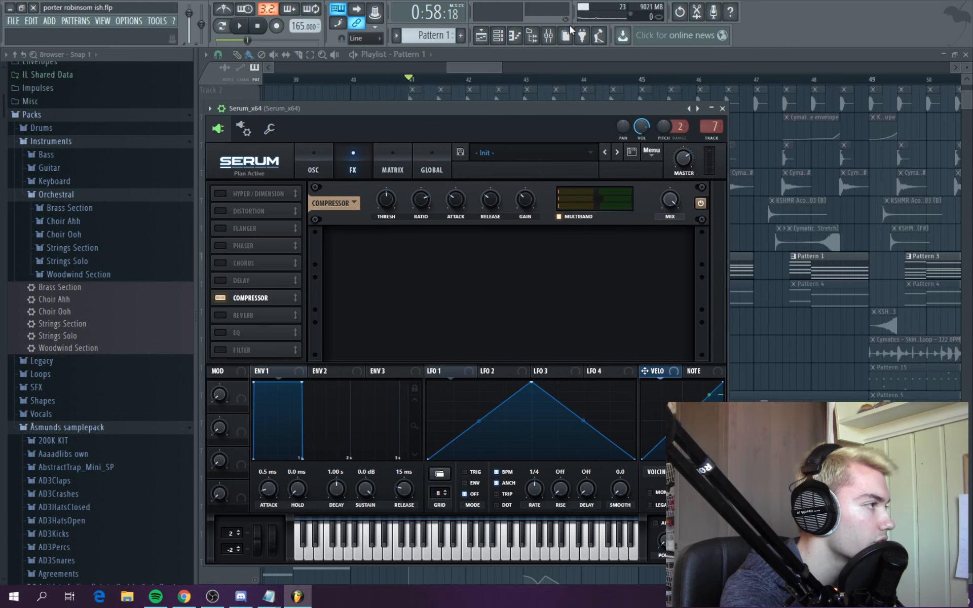
{"action": "left_click", "coordinate": [549, 37]}
{"action": "left_click", "coordinate": [791, 168]}
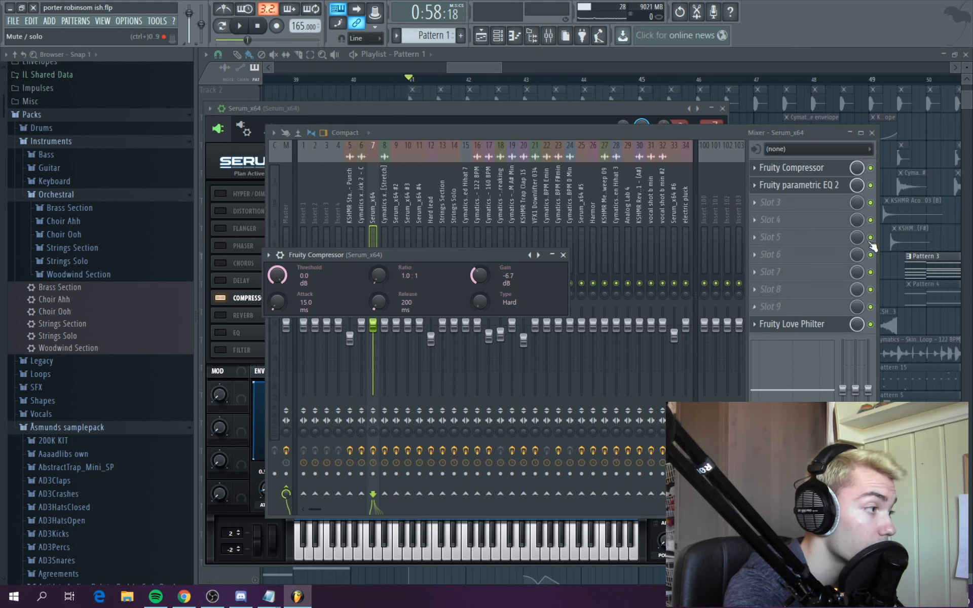
{"action": "left_click", "coordinate": [802, 188]}
{"action": "left_click", "coordinate": [815, 326]}
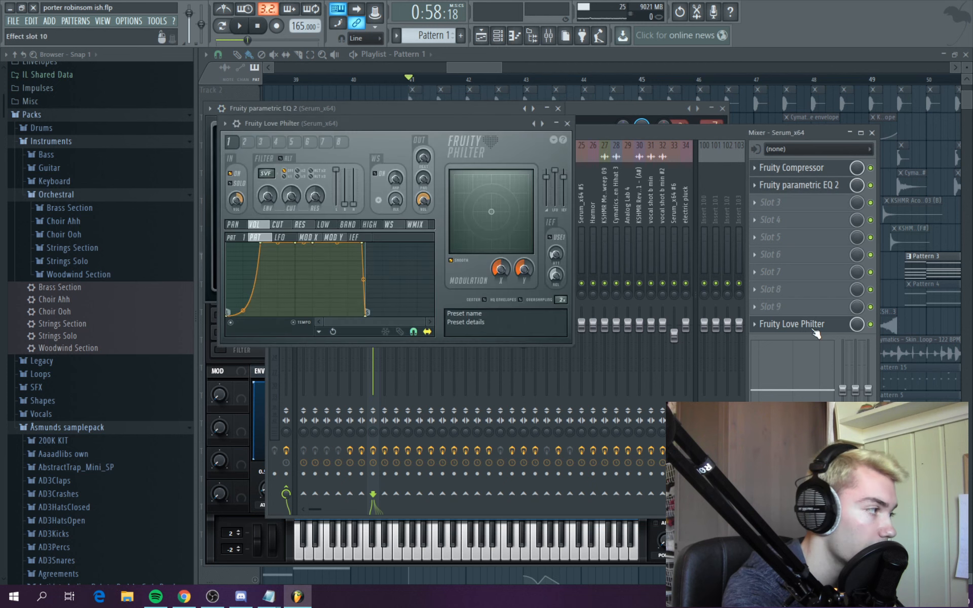
{"action": "left_click", "coordinate": [474, 65]}
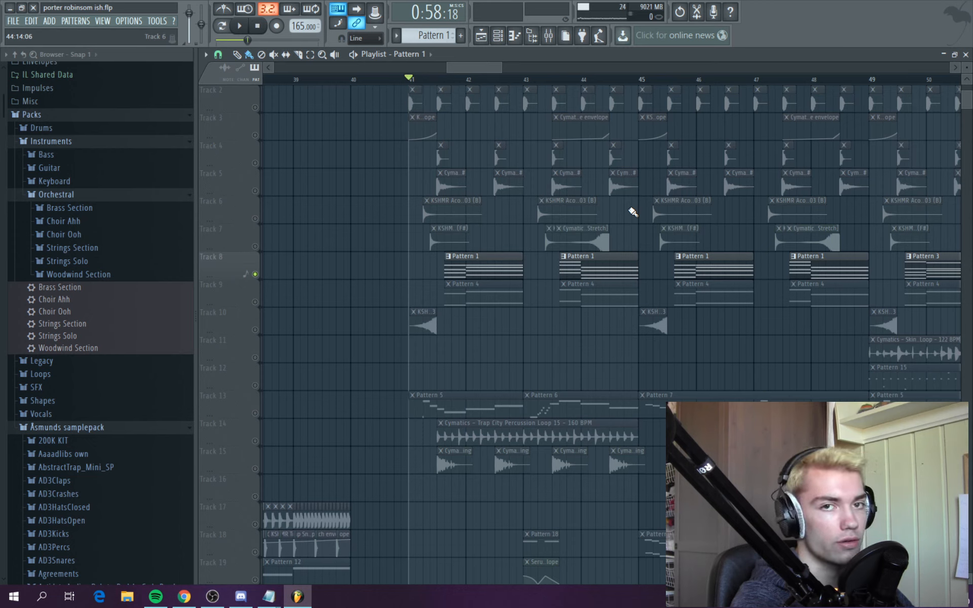
Solo the Pattern 4 clips on Track 9 and play them from bar 41
{"action": "left_click", "coordinate": [242, 304]}
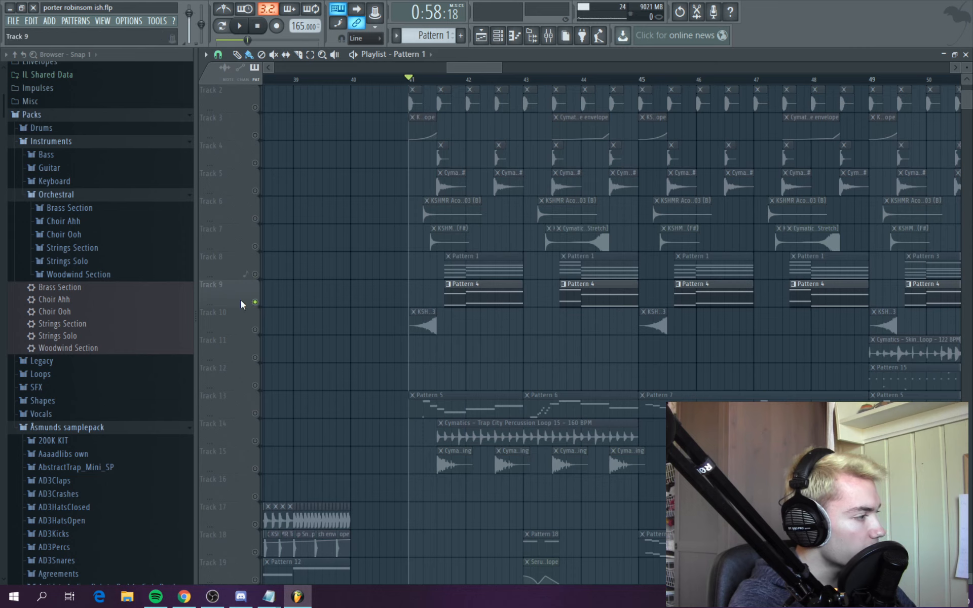
{"action": "key", "text": "space"}
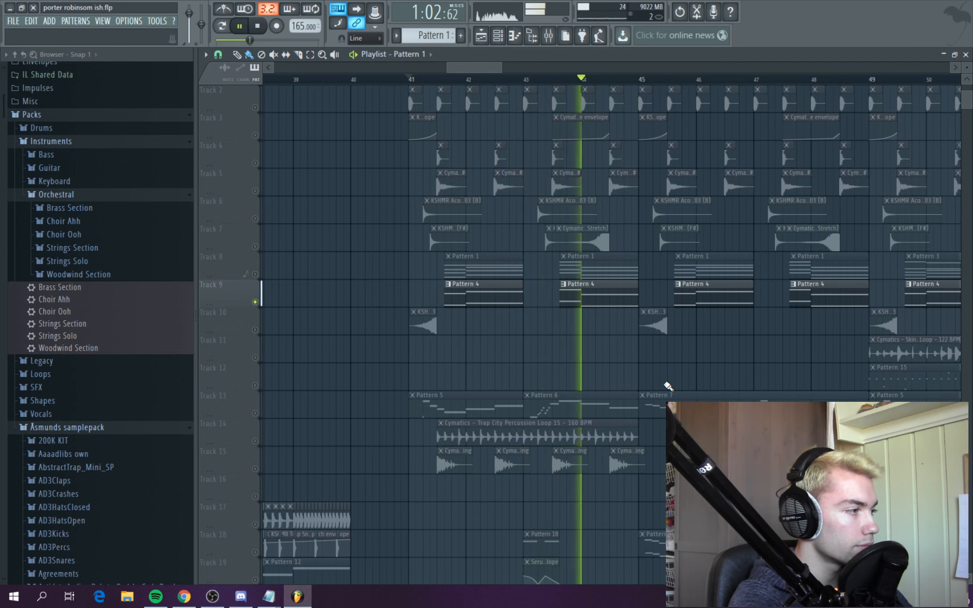
{"action": "key", "text": "space"}
Open Serum_x64 #2 from Pattern 4 and examine its Acid and Basic Shapes oscillators and FM (from B) while playing test notes
{"action": "double_click", "coordinate": [484, 298]}
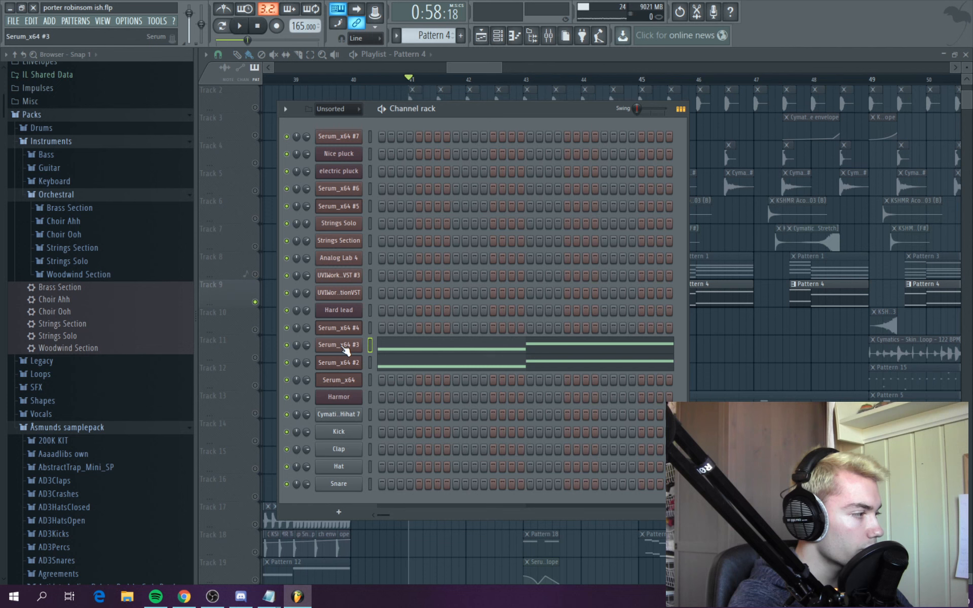
{"action": "left_click", "coordinate": [354, 363]}
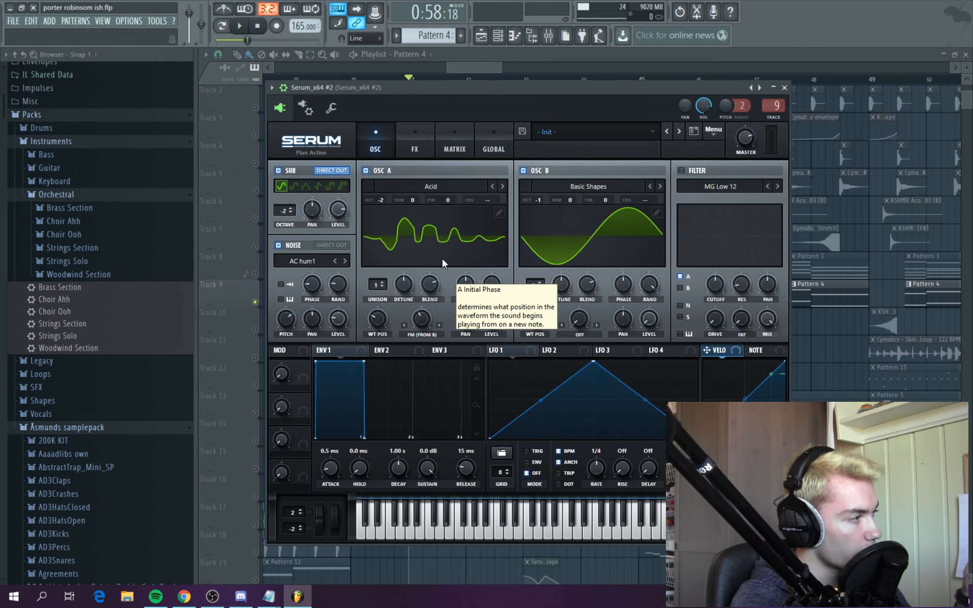
{"action": "left_click", "coordinate": [438, 187]}
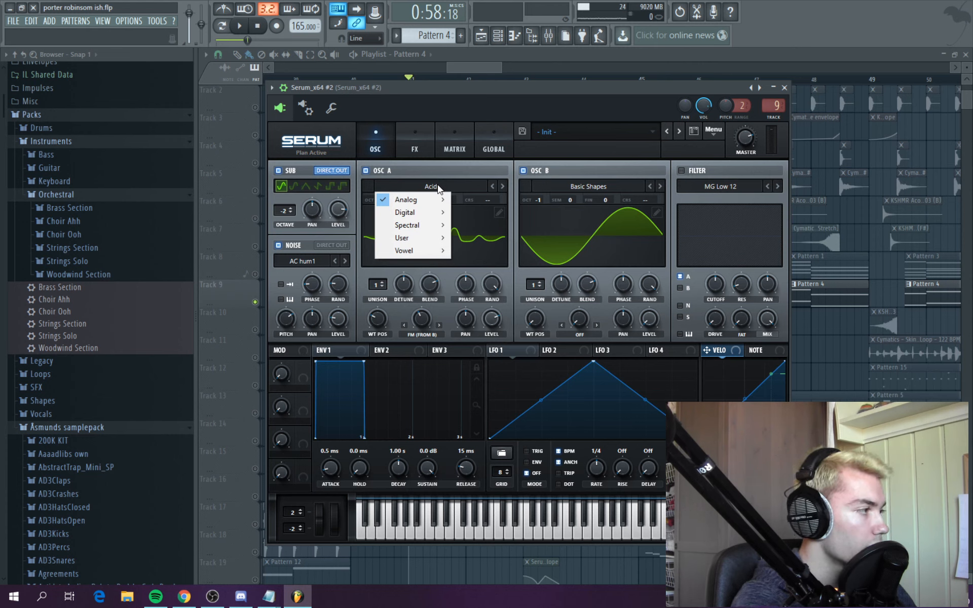
{"action": "mouse_move", "coordinate": [389, 199]}
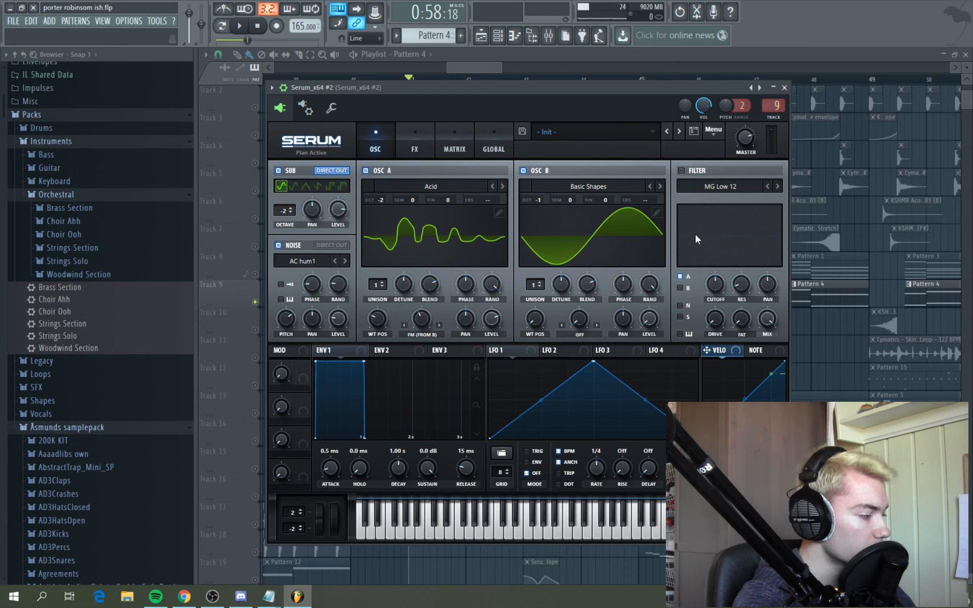
{"action": "key", "text": "z"}
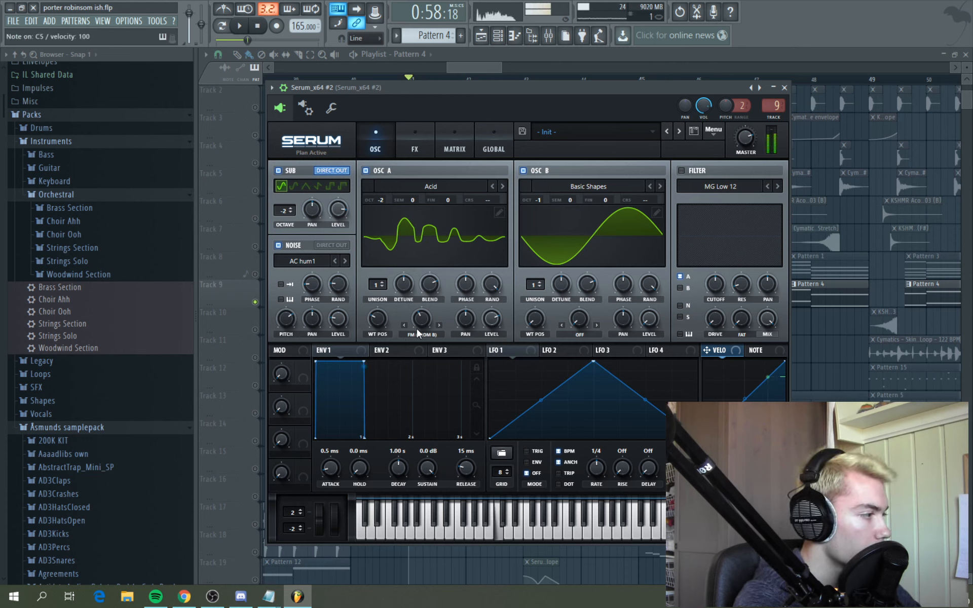
{"action": "key", "text": "z"}
{"action": "mouse_move", "coordinate": [422, 318]}
{"action": "left_mouse_down"}
{"action": "mouse_move", "coordinate": [428, 367]}
{"action": "mouse_move", "coordinate": [429, 333]}
{"action": "left_mouse_up"}
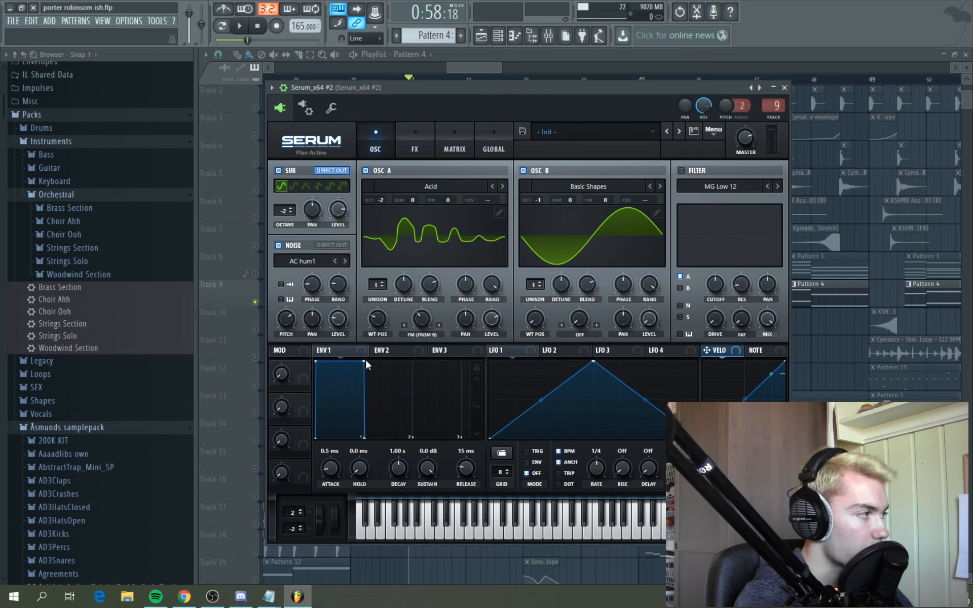
Inspect the FX page of Serum_x64 #2 and the Fruity Parametric EQ 2 on its mixer channel
{"action": "left_click", "coordinate": [548, 35]}
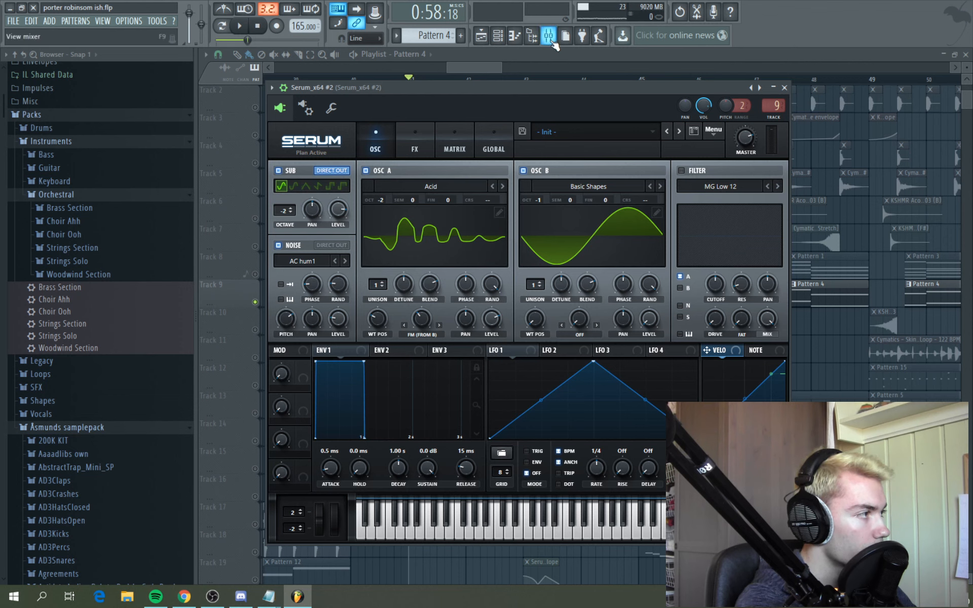
{"action": "left_click", "coordinate": [415, 148]}
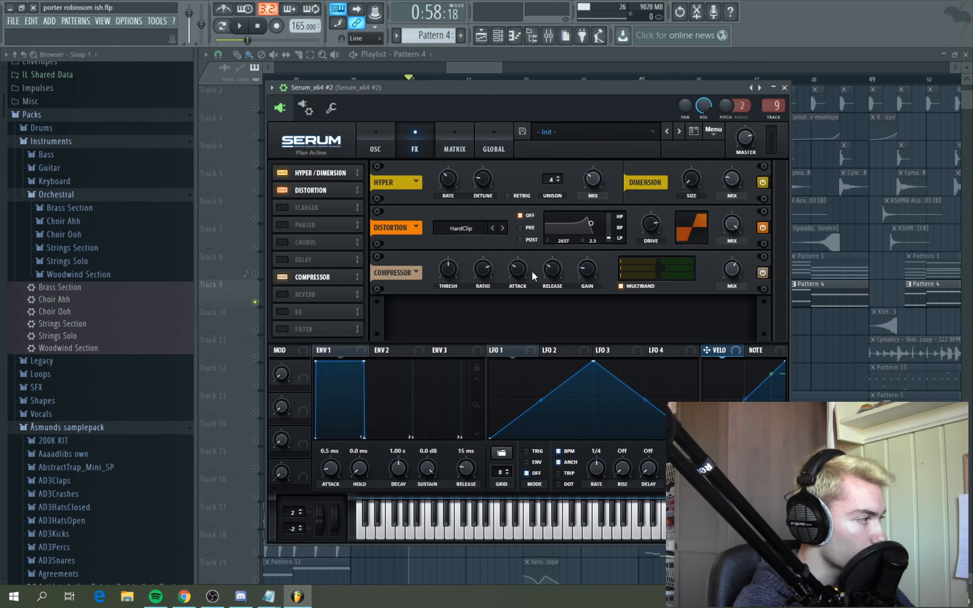
{"action": "key", "text": "F9"}
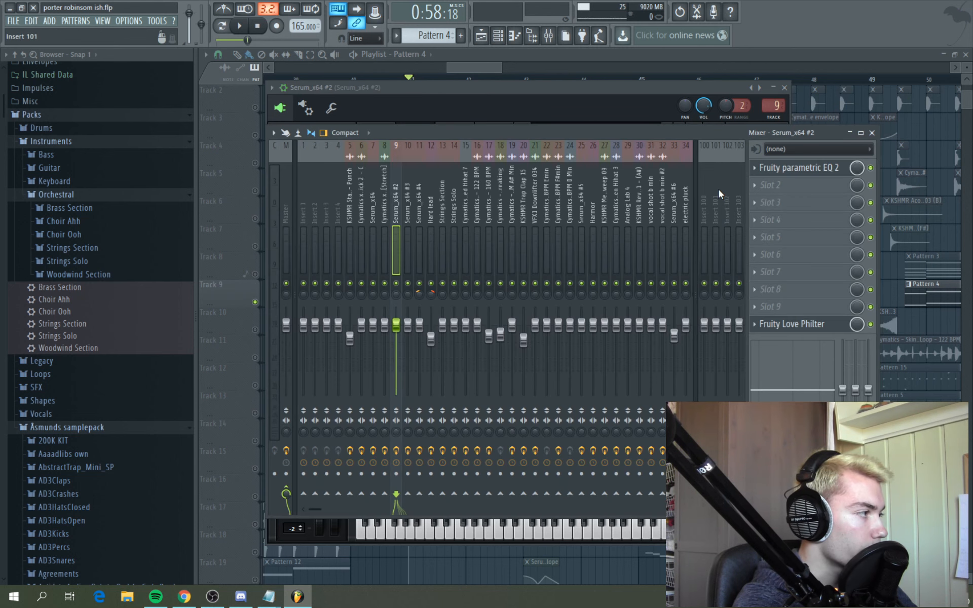
{"action": "left_click", "coordinate": [810, 168]}
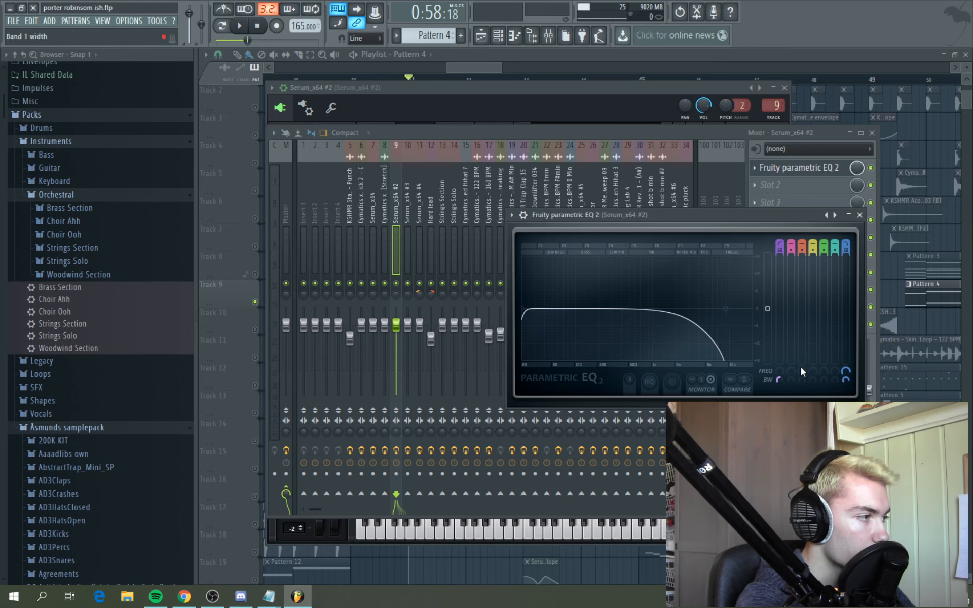
Solo Serum_x64 #3 in the channel rack and play Pattern 4 to hear that layer alone
{"action": "key", "text": "F6"}
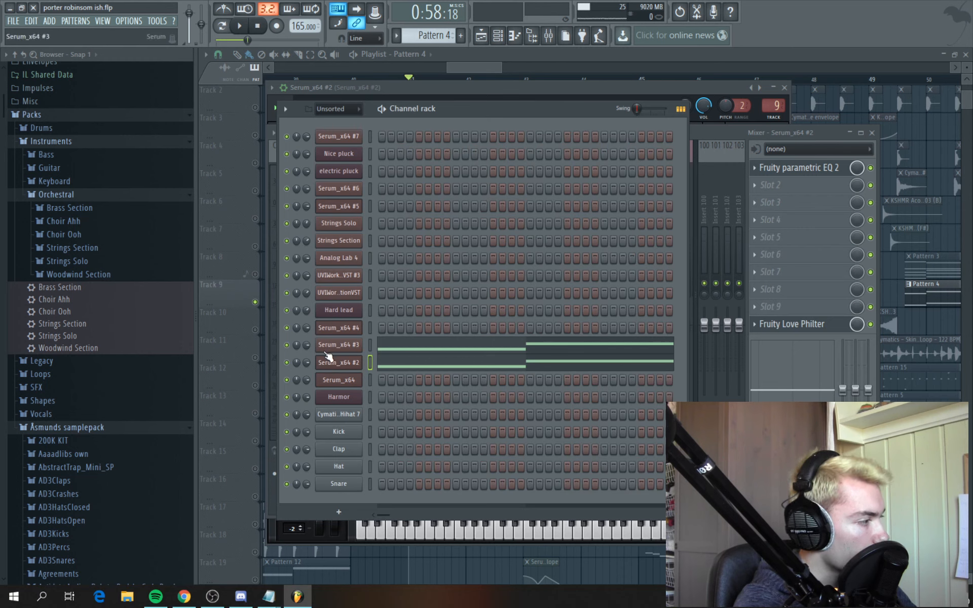
{"action": "right_click", "coordinate": [288, 347]}
{"action": "left_click", "coordinate": [304, 353]}
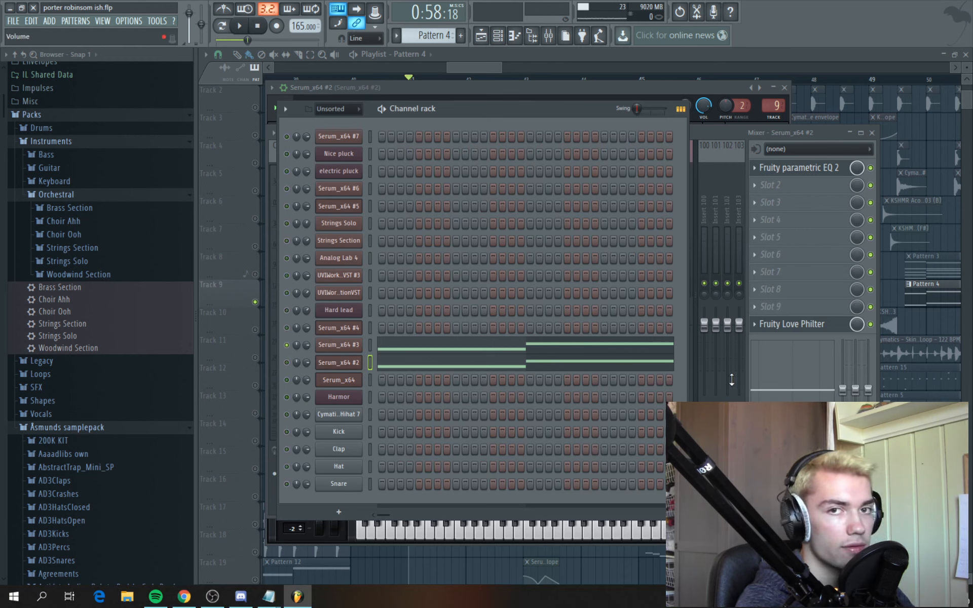
{"action": "left_click", "coordinate": [239, 25]}
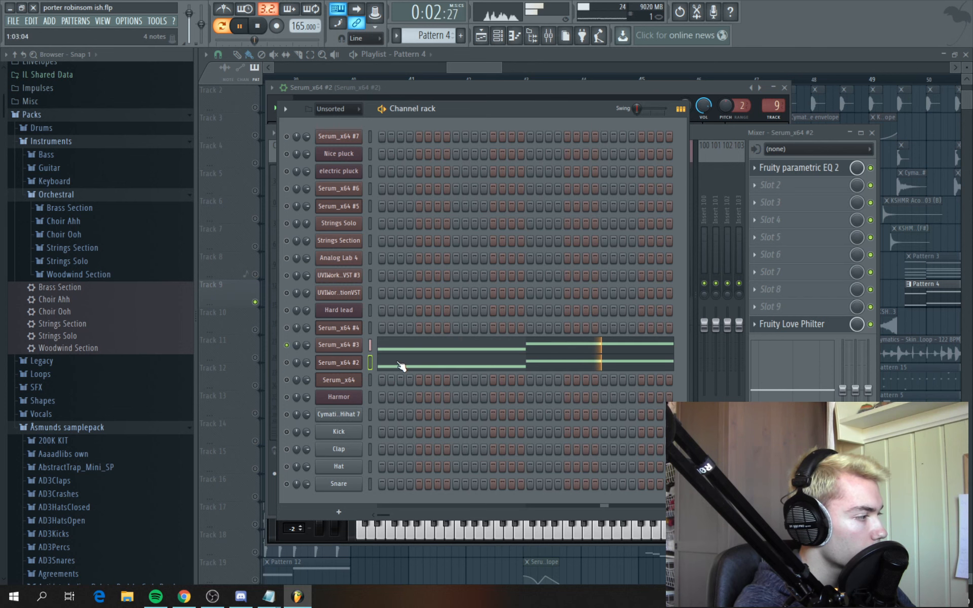
{"action": "key", "text": "space"}
Inspect Serum_x64 #3 and the Effector on its mixer channel, playing the pattern with the Vox effect
{"action": "left_click", "coordinate": [345, 344]}
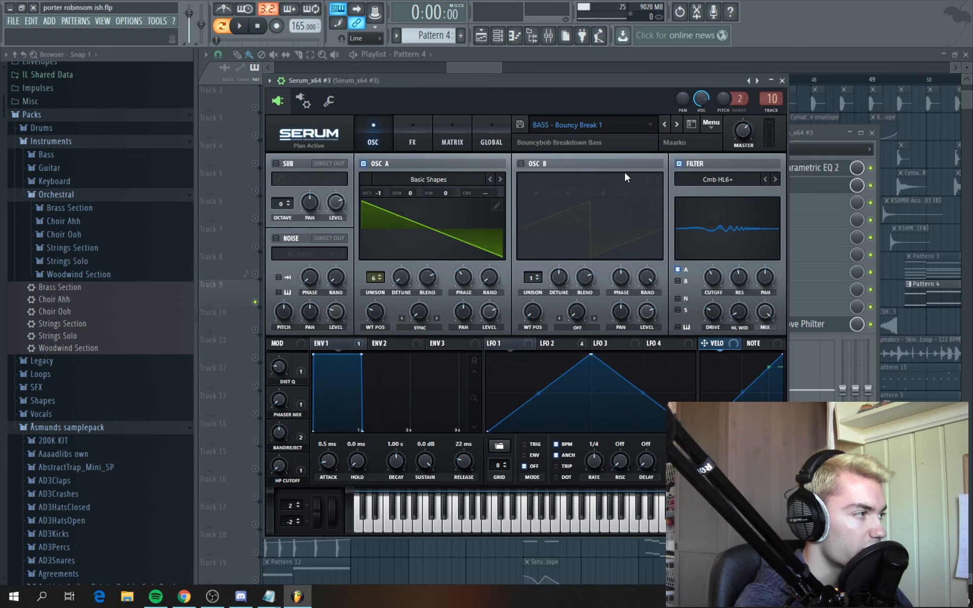
{"action": "left_click", "coordinate": [844, 231]}
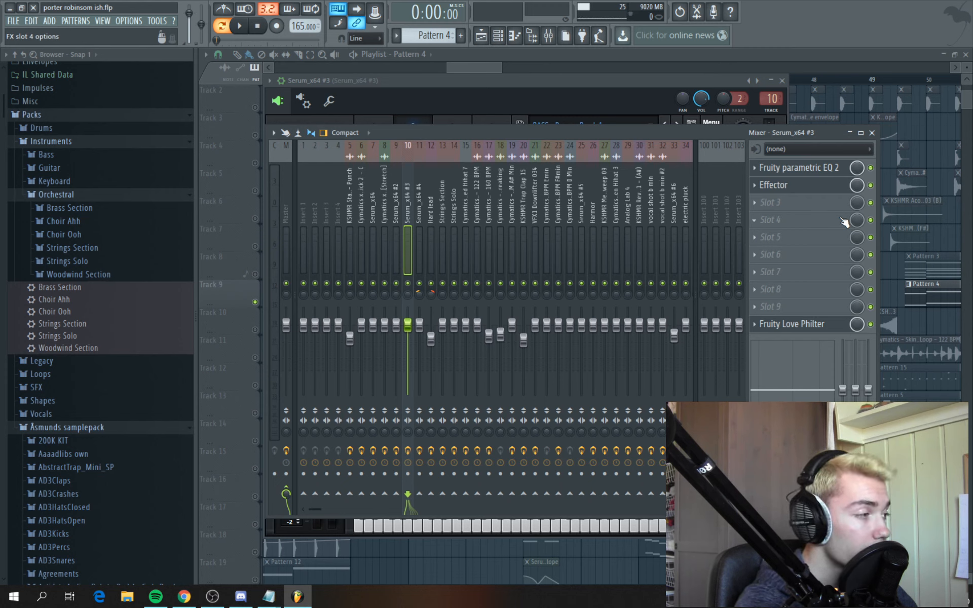
{"action": "left_click", "coordinate": [801, 185]}
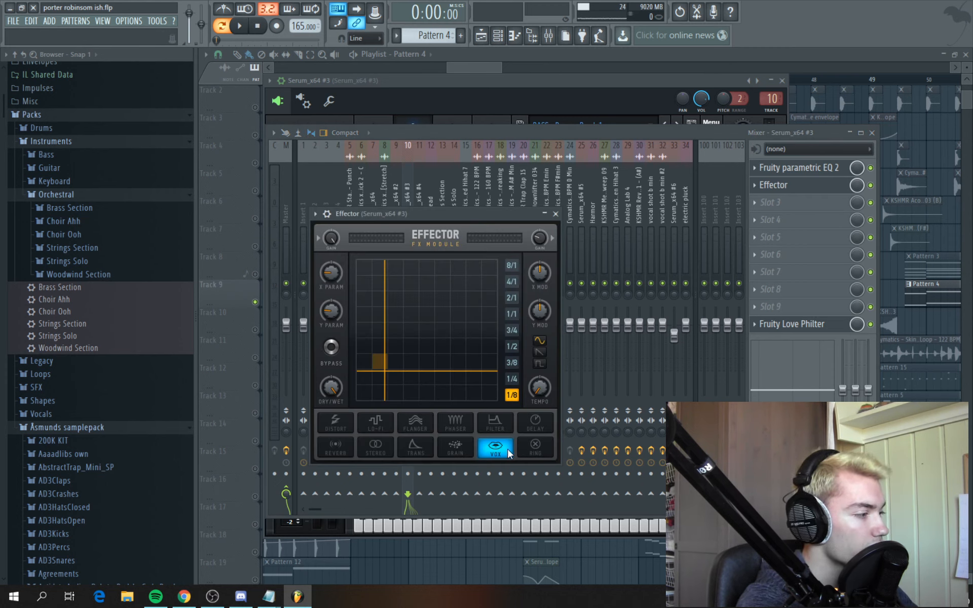
{"action": "key", "text": "space"}
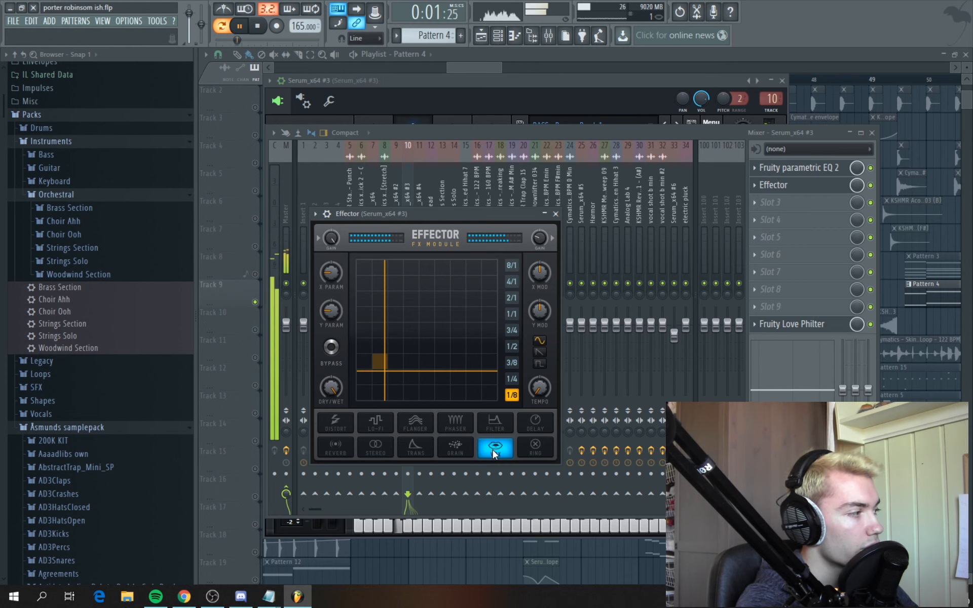
{"action": "key", "text": "space"}
Compare Serum_x64 #3 with Effector bypassed and re-enabled by playing the pattern each way, and view its Fruity Parametric EQ 2
{"action": "left_click", "coordinate": [875, 186]}
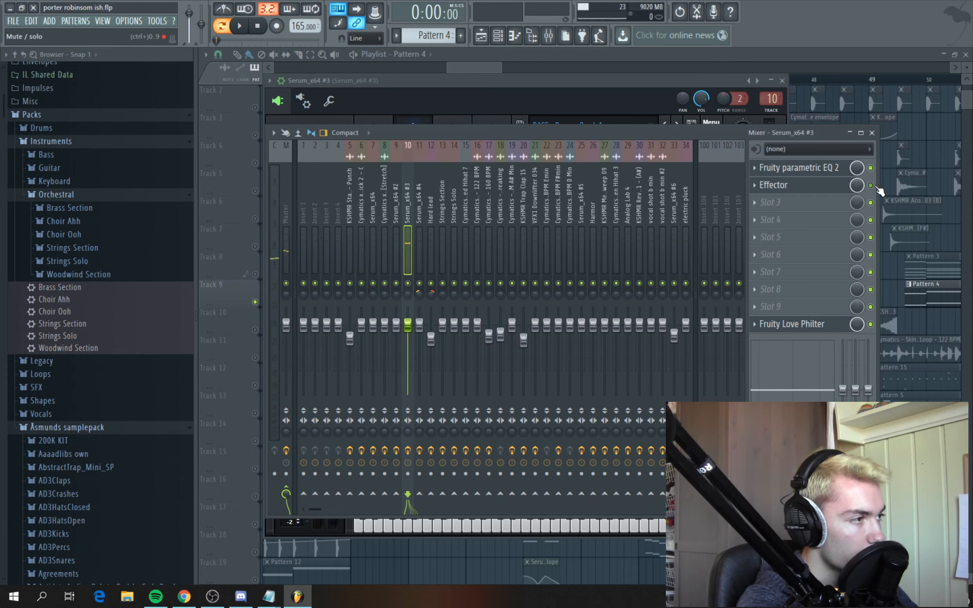
{"action": "key", "text": "space"}
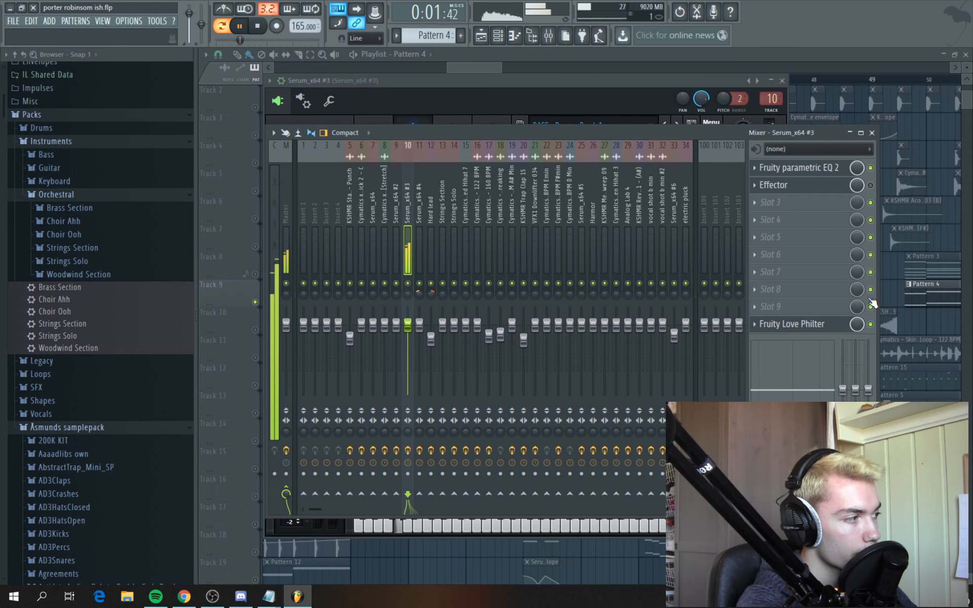
{"action": "key", "text": "space"}
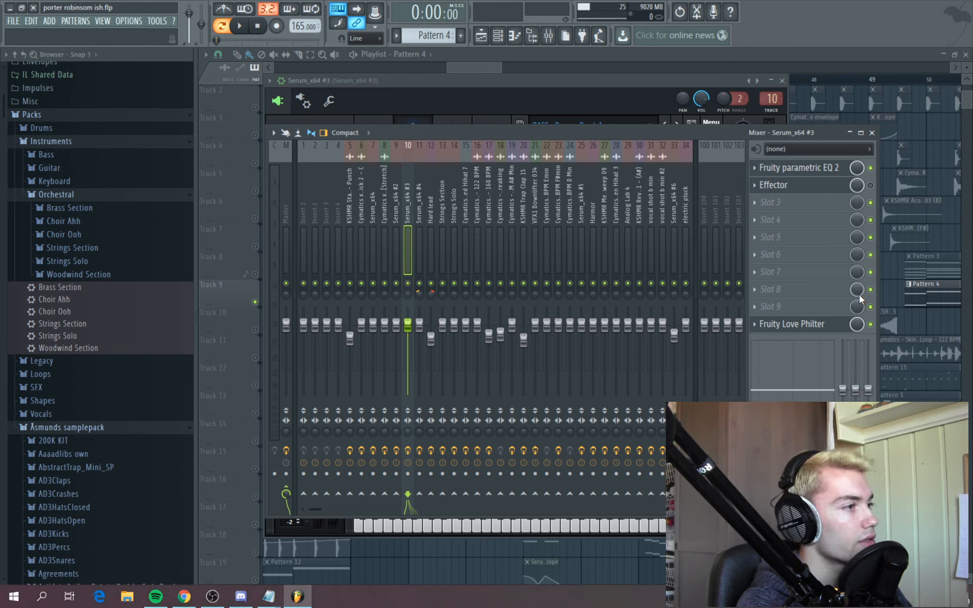
{"action": "left_click", "coordinate": [870, 186]}
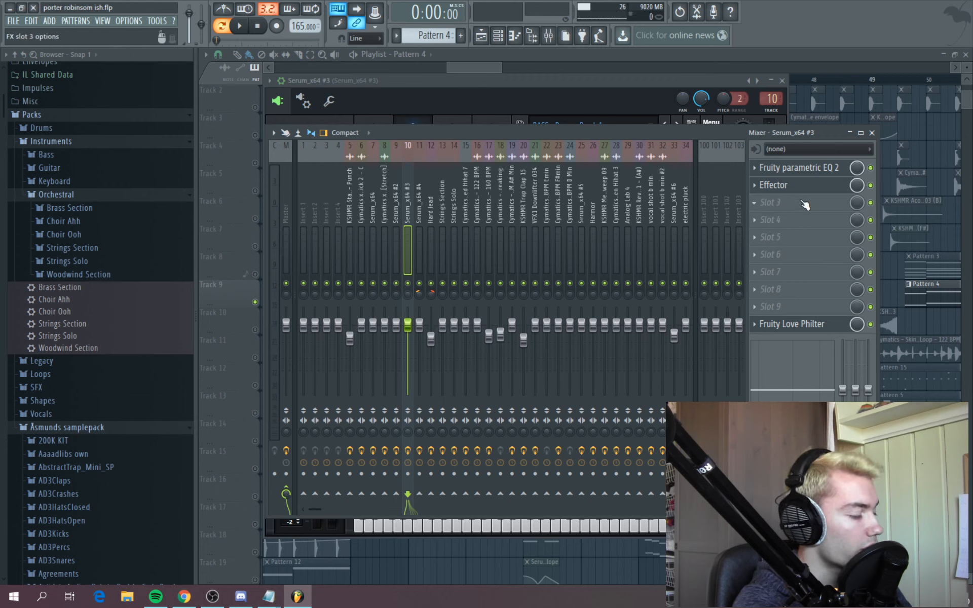
{"action": "key", "text": "space"}
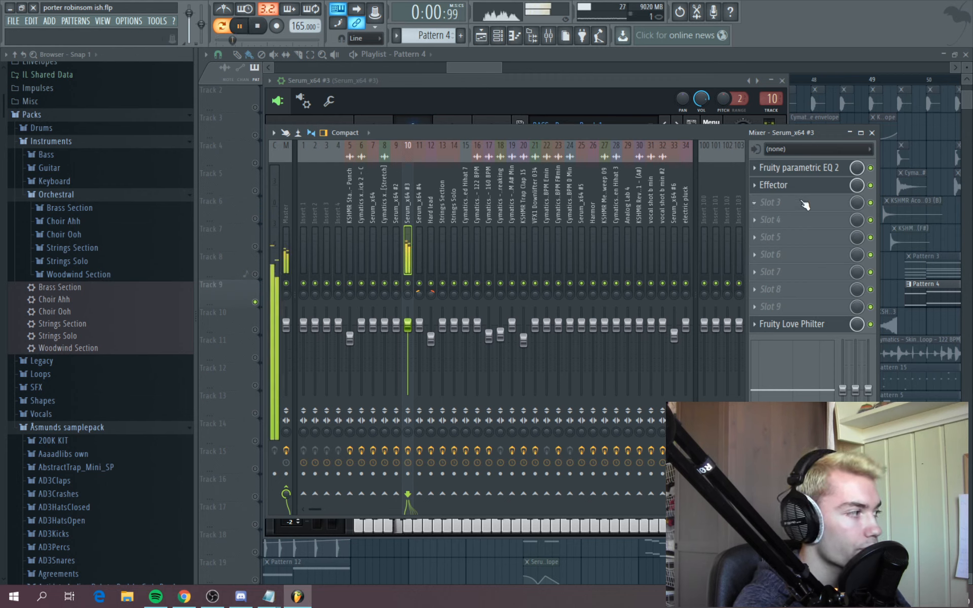
{"action": "key", "text": "space"}
{"action": "left_click", "coordinate": [799, 167]}
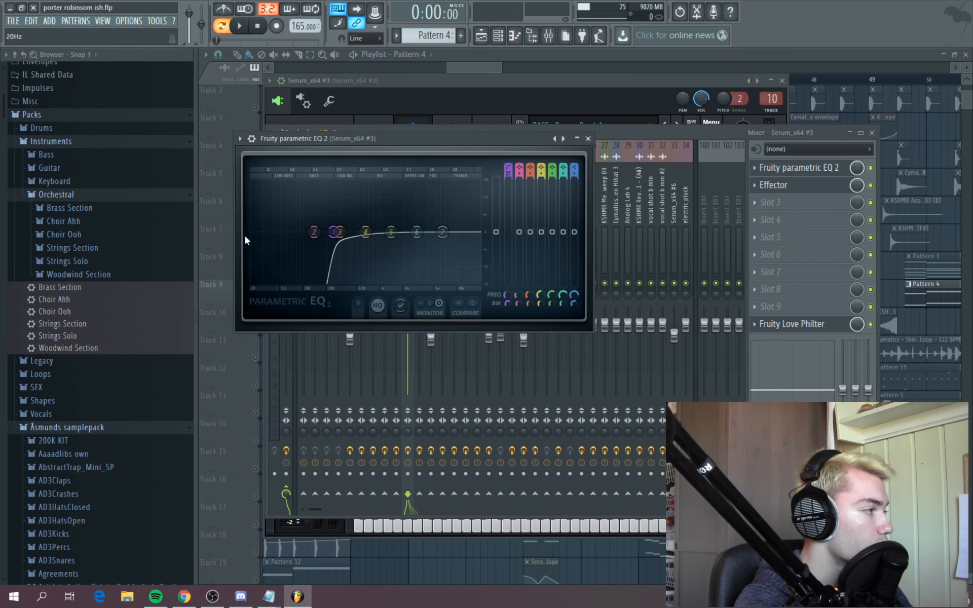
Return to the playlist, solo the lead patterns on Track 13 and play them from bar 41
{"action": "left_click", "coordinate": [511, 60]}
{"action": "scroll", "coordinate": [568, 390], "scroll_direction": "down", "scroll_amount": 3}
{"action": "scroll", "coordinate": [553, 393], "scroll_direction": "up", "scroll_amount": 3}
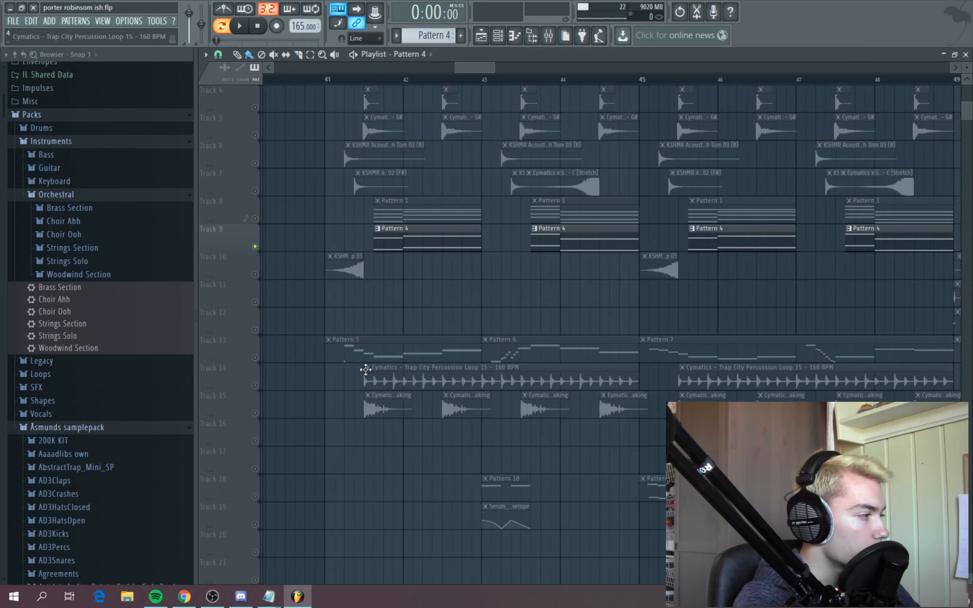
{"action": "right_click", "coordinate": [255, 359]}
{"action": "right_click", "coordinate": [330, 81]}
{"action": "right_click", "coordinate": [330, 81]}
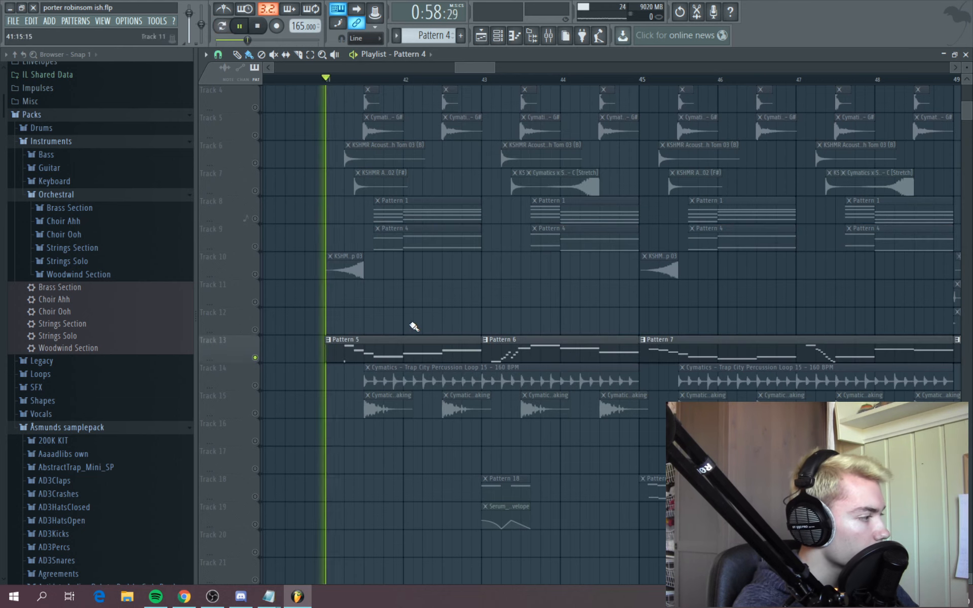
{"action": "left_click_drag", "start_coordinate": [386, 391], "coordinate": [442, 307]}
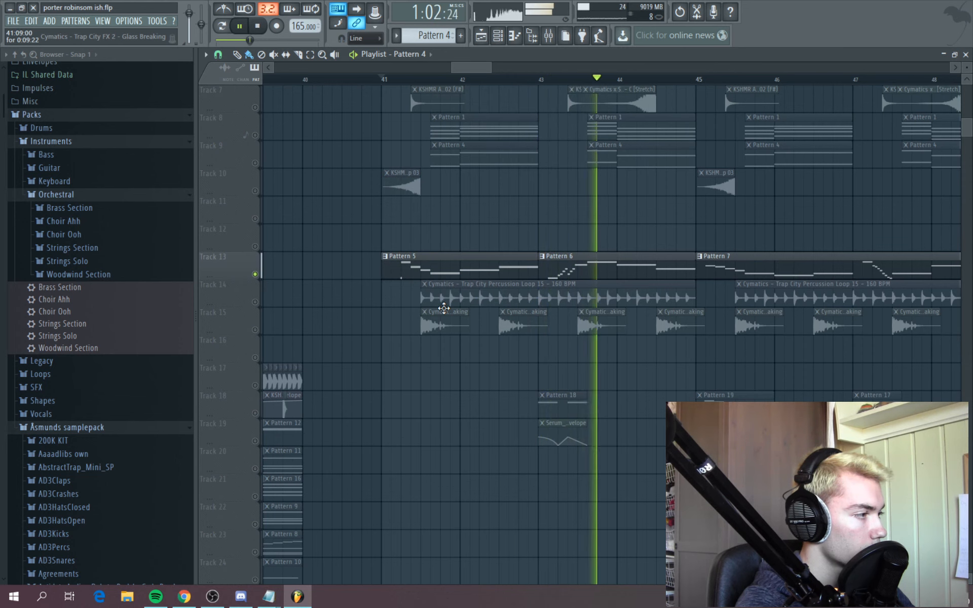
{"action": "key", "text": "space"}
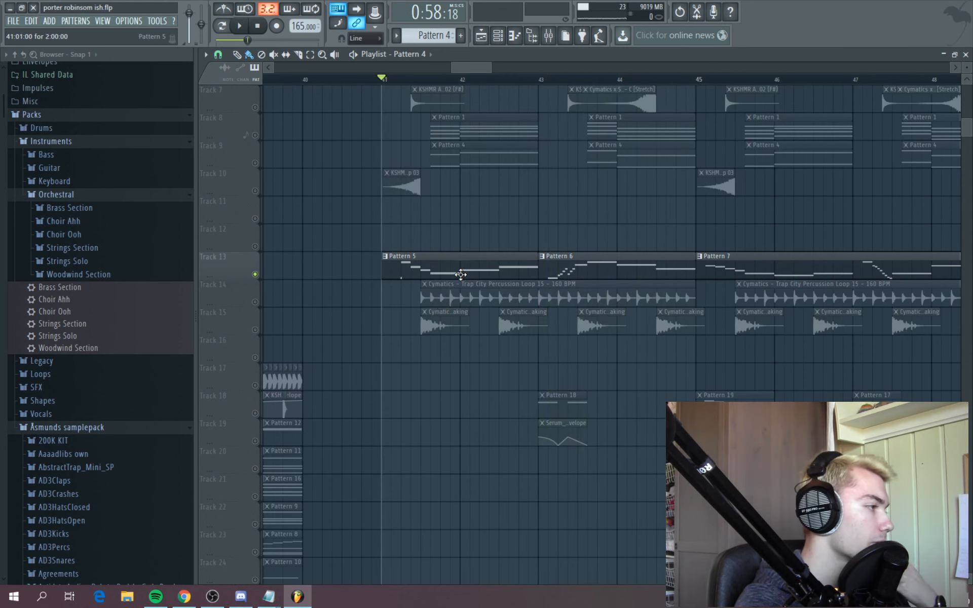
Open Serum_x64 #4 from Pattern 5 and examine its oscillators, LFO 1 and LFO 2 while playing a test note
{"action": "double_click", "coordinate": [456, 275]}
{"action": "left_click", "coordinate": [965, 54]}
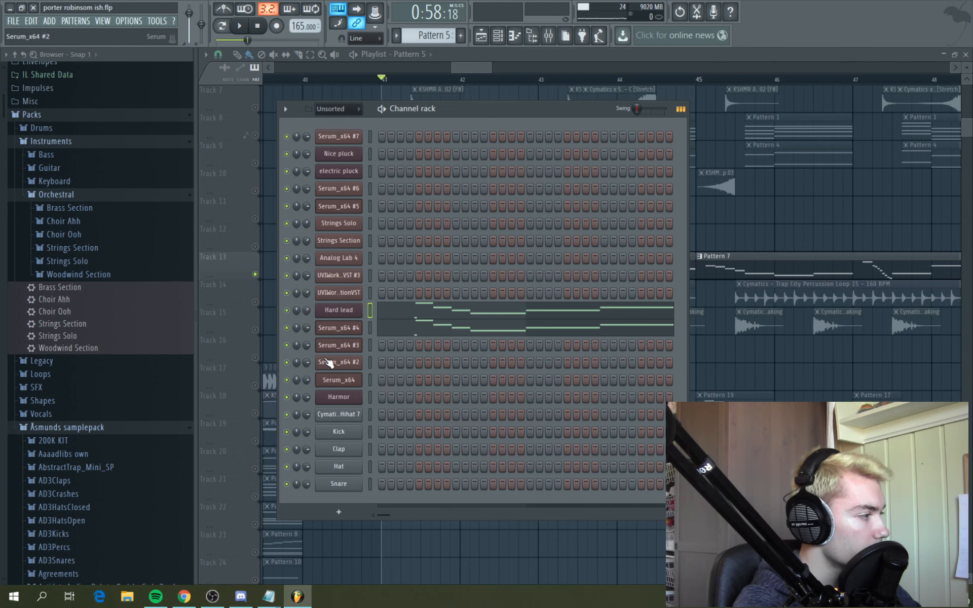
{"action": "left_click", "coordinate": [344, 328]}
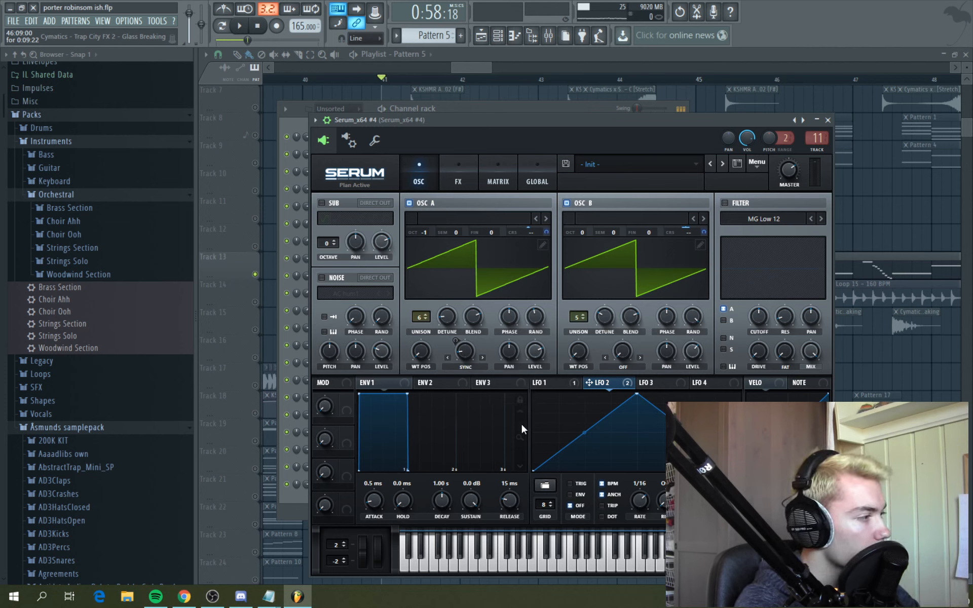
{"action": "key", "text": "z"}
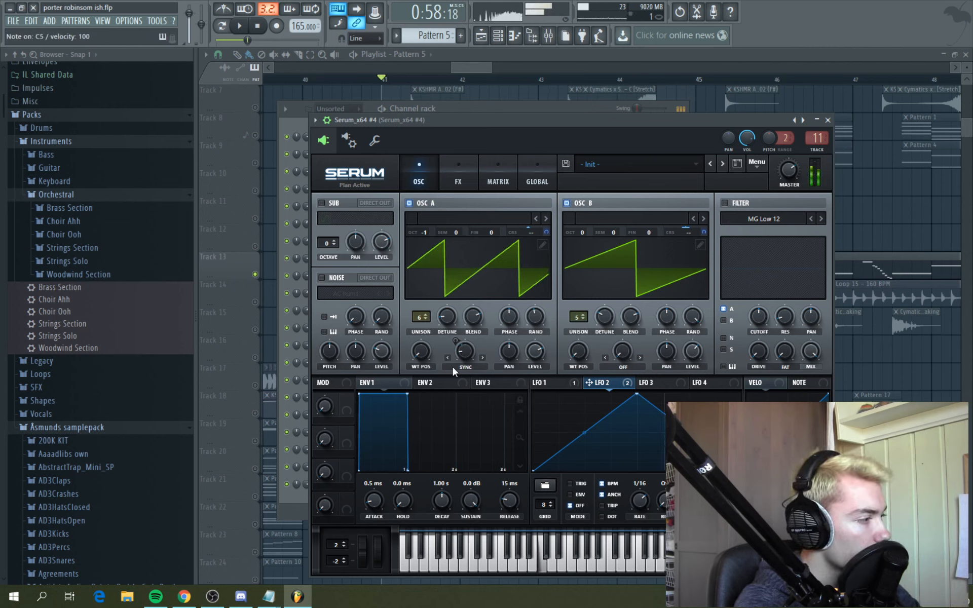
{"action": "left_click", "coordinate": [545, 386]}
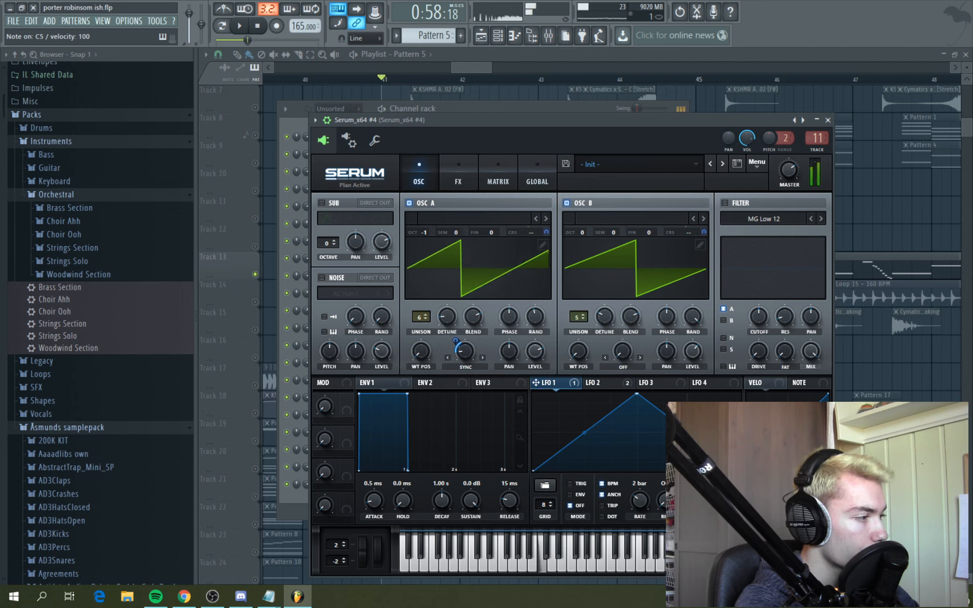
{"action": "left_click", "coordinate": [606, 386]}
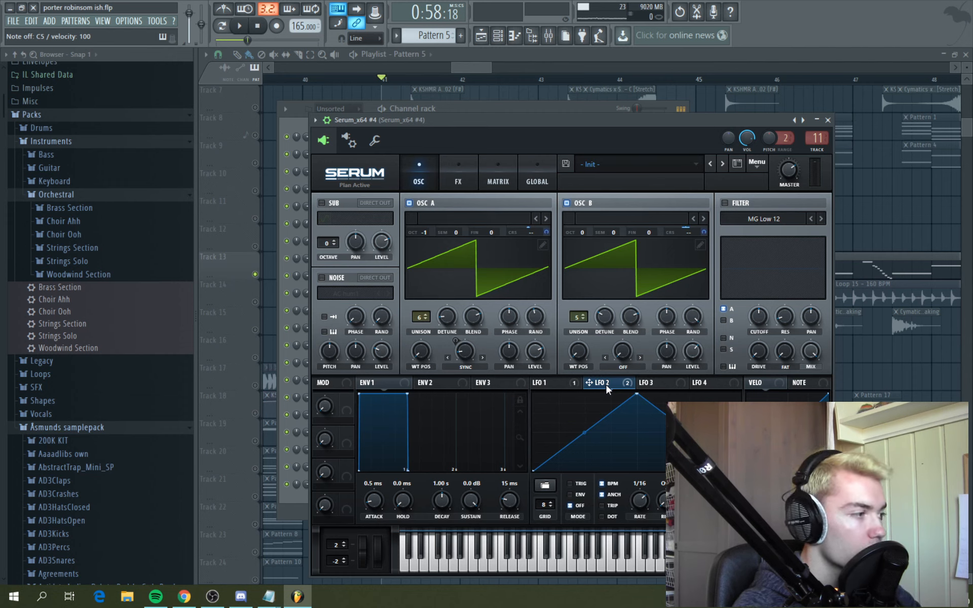
Play a test note and inspect the modulation matrix, trying the output amount of the LFO 2 to A CoarsePit routing
{"action": "key", "text": "q"}
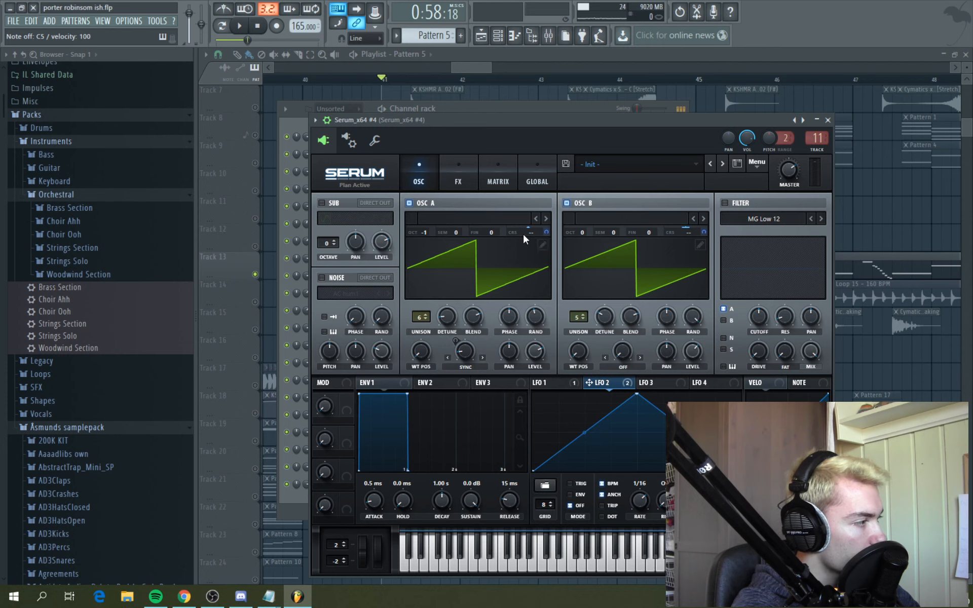
{"action": "left_click", "coordinate": [514, 183]}
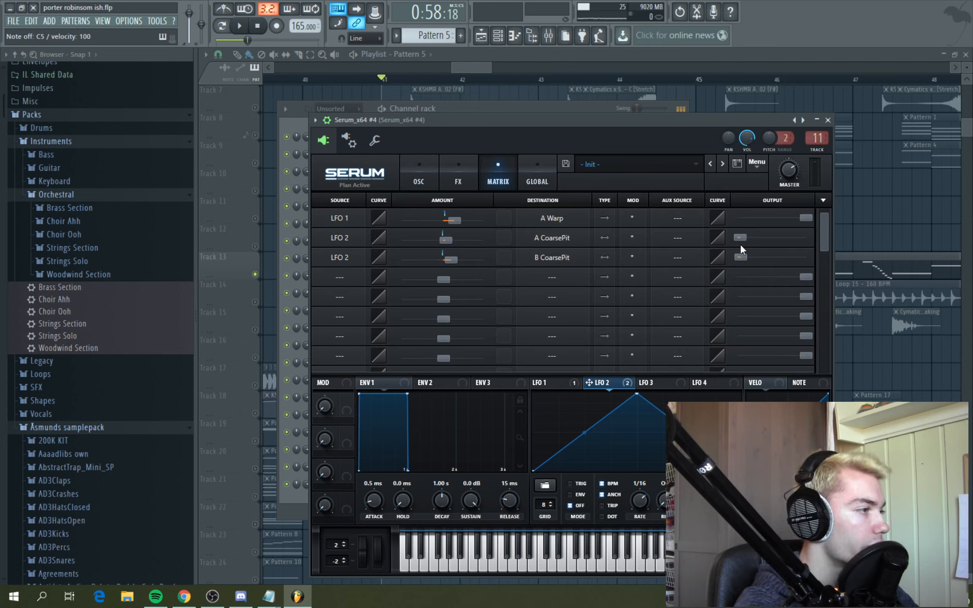
{"action": "mouse_move", "coordinate": [740, 237]}
{"action": "left_mouse_down"}
{"action": "mouse_move", "coordinate": [795, 235]}
{"action": "mouse_move", "coordinate": [720, 236]}
{"action": "left_mouse_up"}
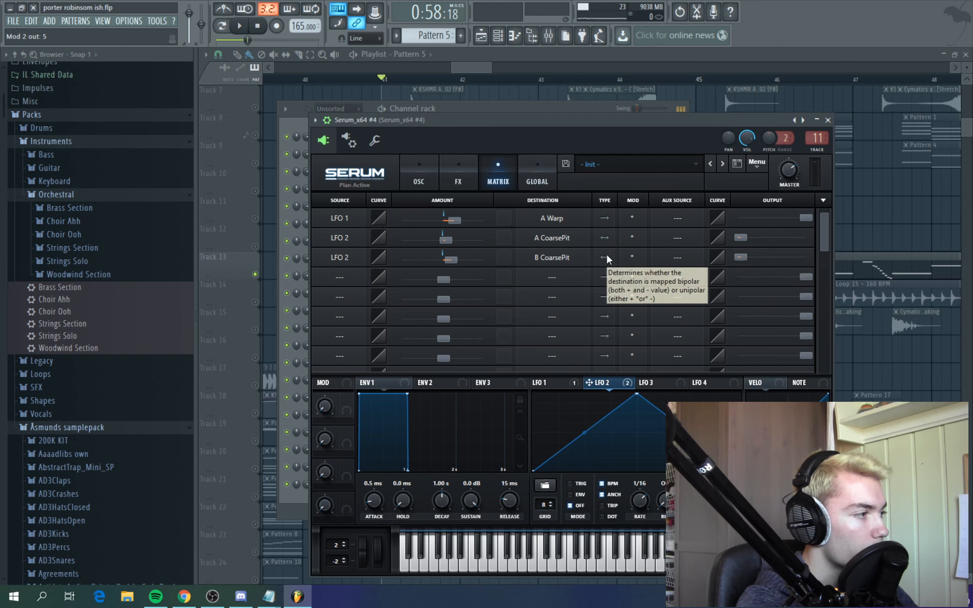
Open the Hard lead channel and locate its preset among the Lead presets, keeping the current one
{"action": "key", "text": "F9"}
{"action": "key", "text": "F6"}
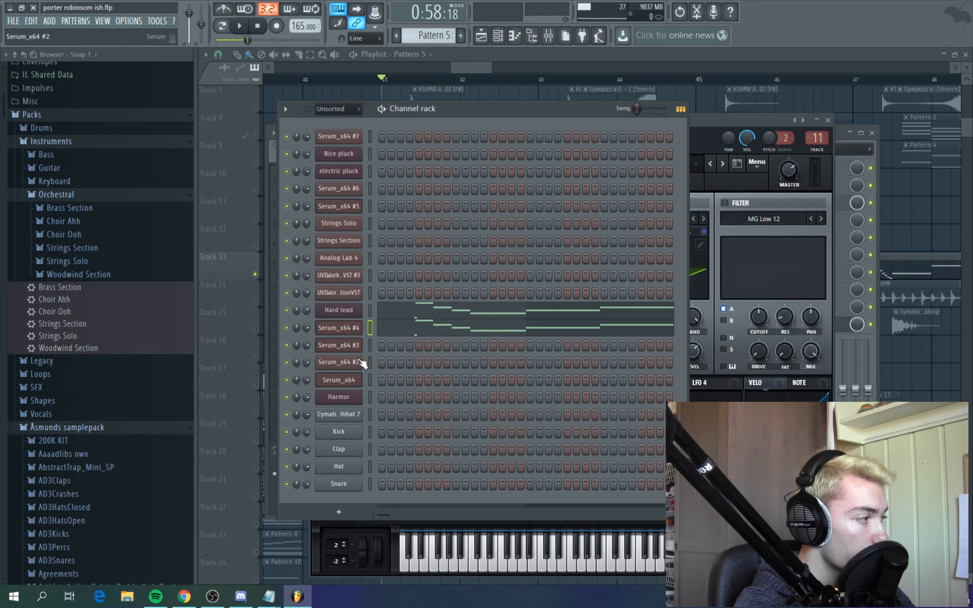
{"action": "left_click", "coordinate": [344, 311]}
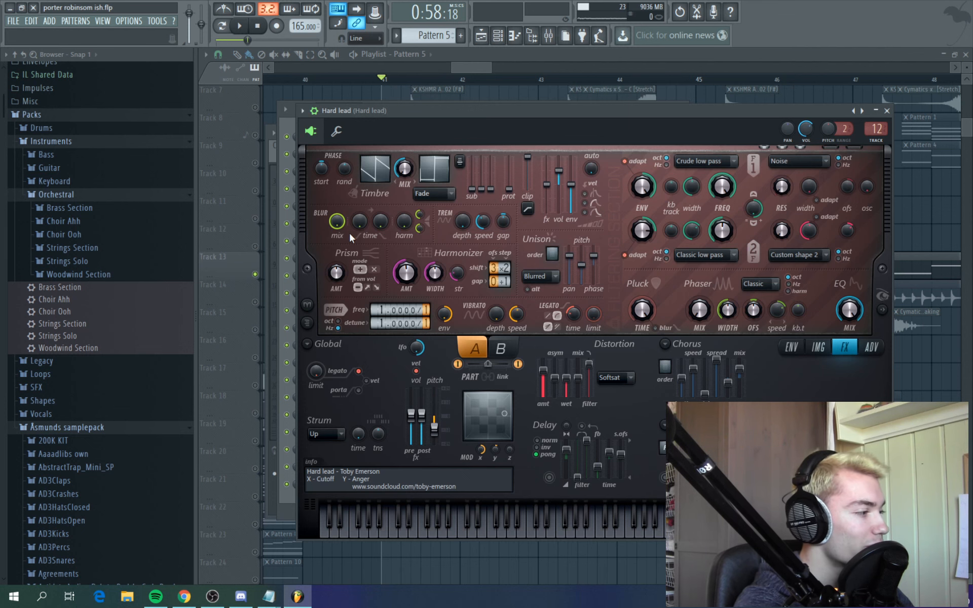
{"action": "left_click", "coordinate": [302, 110]}
{"action": "mouse_move", "coordinate": [335, 145]}
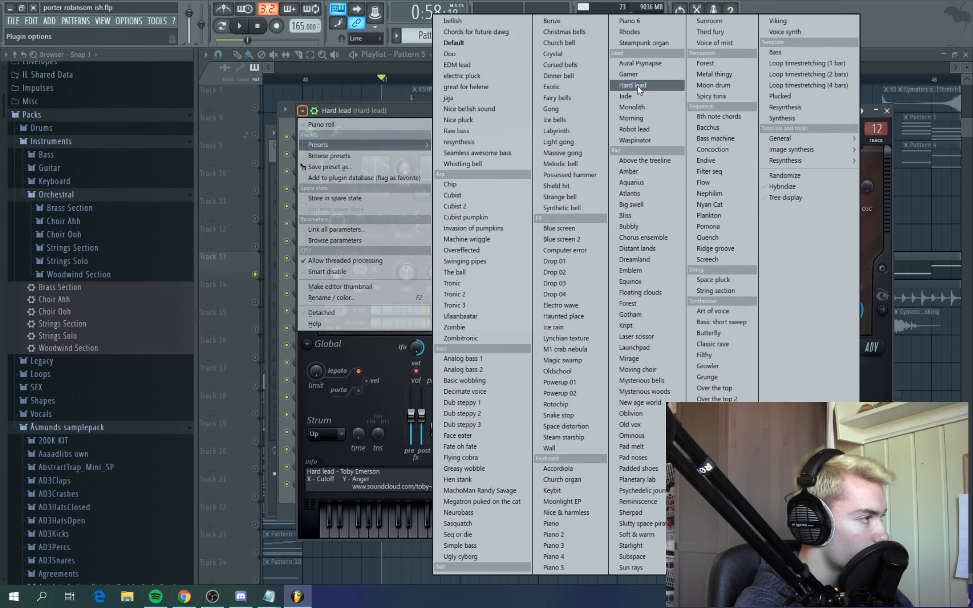
{"action": "left_click", "coordinate": [416, 110]}
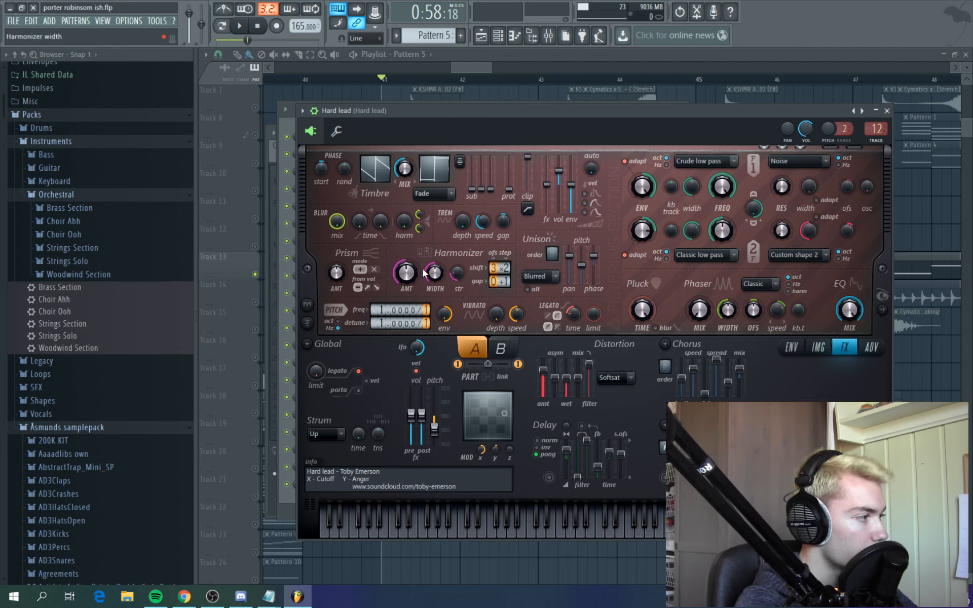
Play test notes on Hard lead and on Serum_x64 #4 to compare the two lead layers
{"action": "key", "text": "e"}
{"action": "key", "text": "t"}
{"action": "key", "text": "u"}
{"action": "key", "text": "t"}
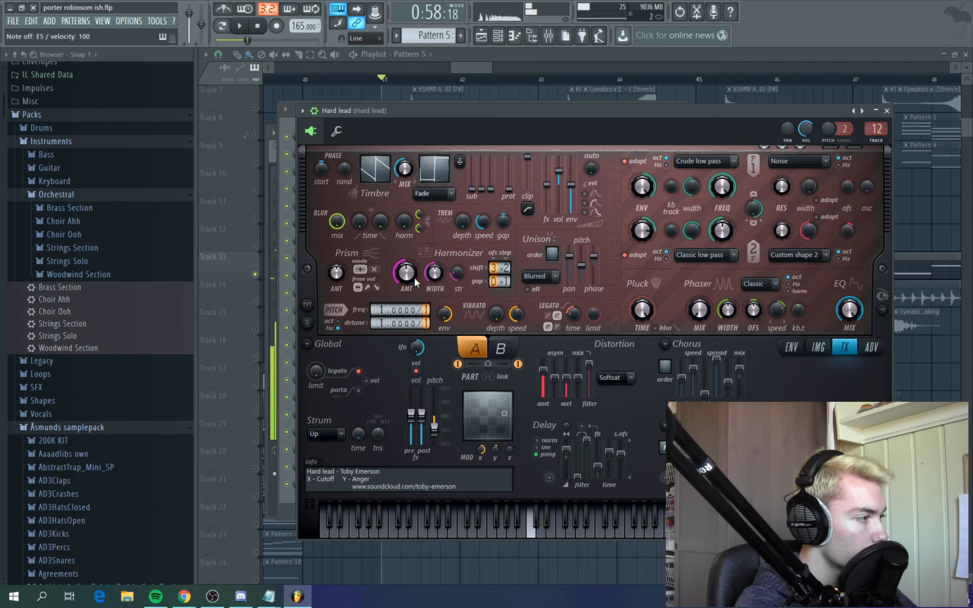
{"action": "key", "text": "Escape"}
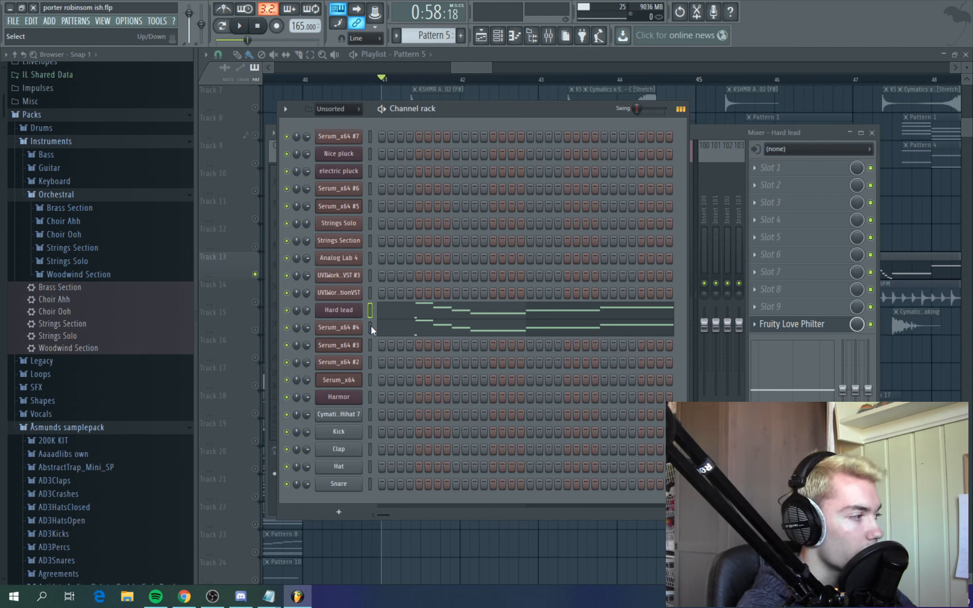
{"action": "key", "text": "x"}
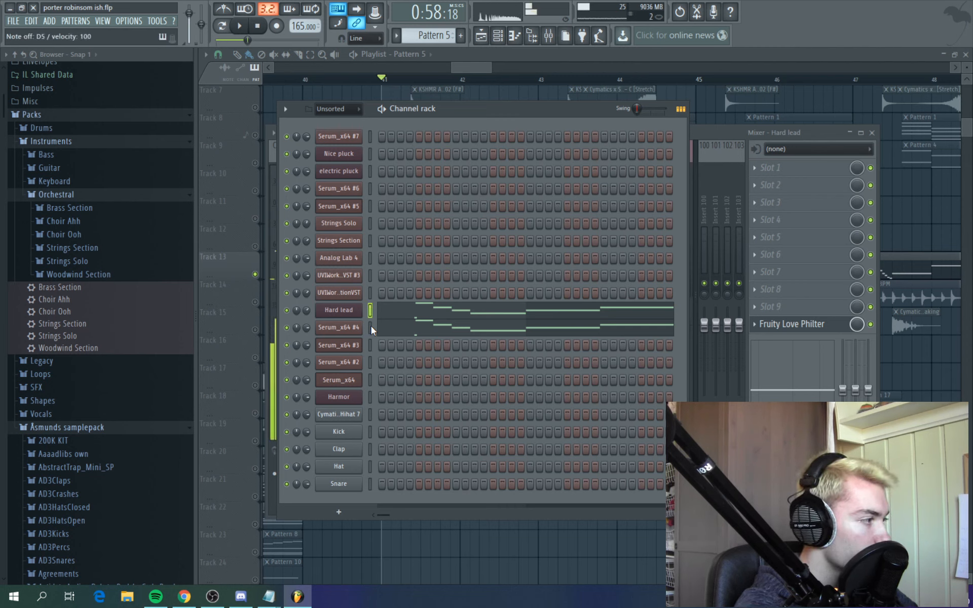
{"action": "left_click", "coordinate": [370, 328]}
{"action": "key", "text": "z"}
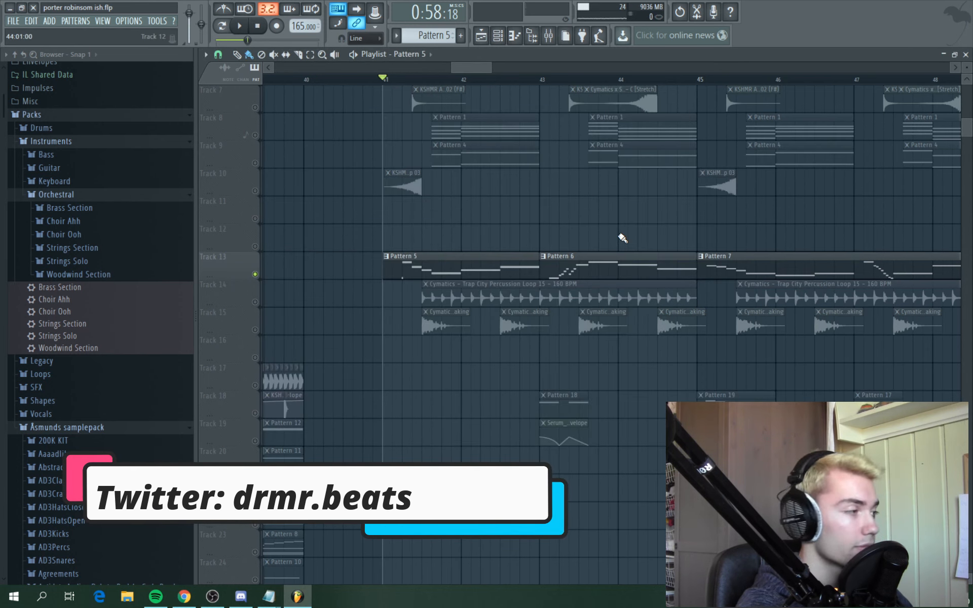
Solo the chopped Cymatics clips on Track 27 of the playlist and play them from bar 41
{"action": "scroll", "coordinate": [574, 345], "scroll_direction": "down", "scroll_amount": 5}
{"action": "scroll", "coordinate": [441, 373], "scroll_direction": "down", "scroll_amount": 3}
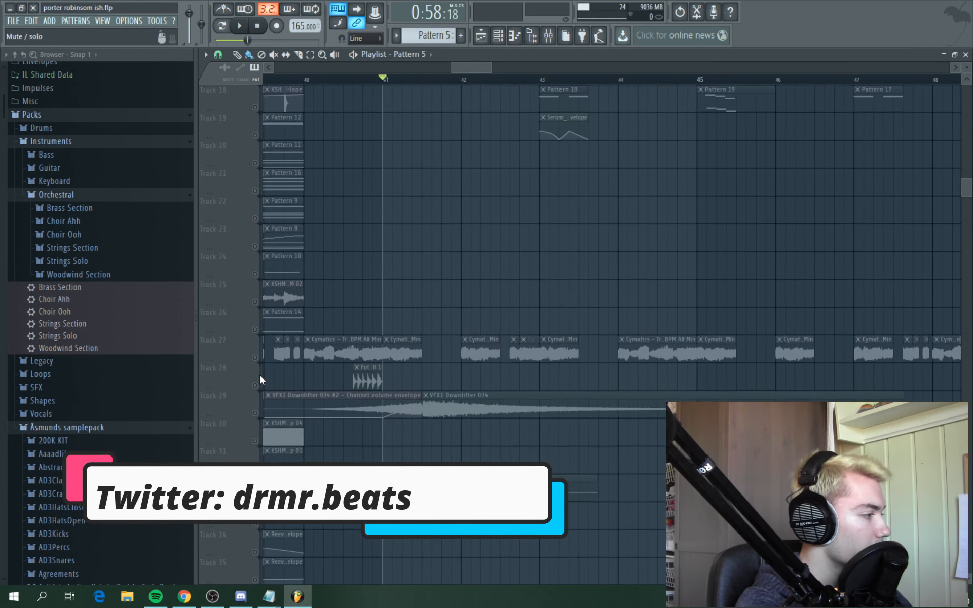
{"action": "left_click", "coordinate": [255, 358]}
{"action": "scroll", "coordinate": [486, 384], "scroll_direction": "down", "scroll_amount": 4, "text": "ctrl"}
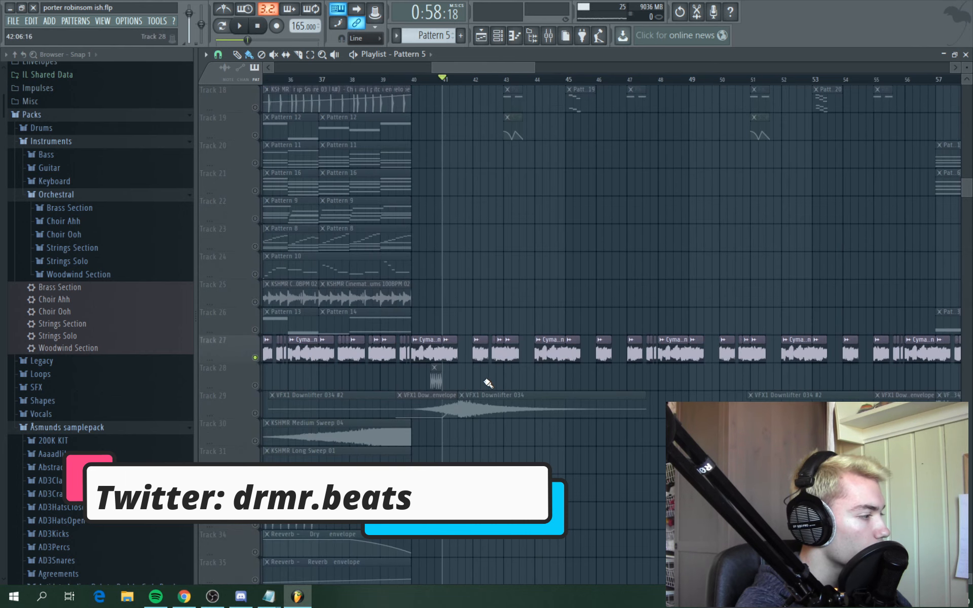
{"action": "scroll", "coordinate": [486, 384], "scroll_direction": "down", "scroll_amount": 8}
{"action": "scroll", "coordinate": [599, 339], "scroll_direction": "up", "scroll_amount": 6}
{"action": "key", "text": "space"}
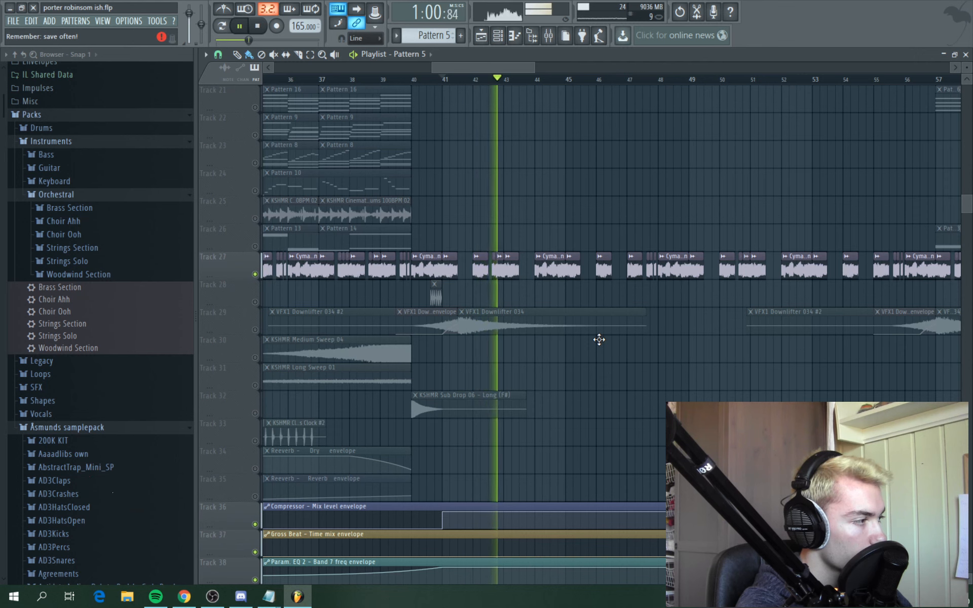
{"action": "key", "text": "space"}
{"action": "scroll", "coordinate": [599, 340], "scroll_direction": "down", "scroll_amount": 1}
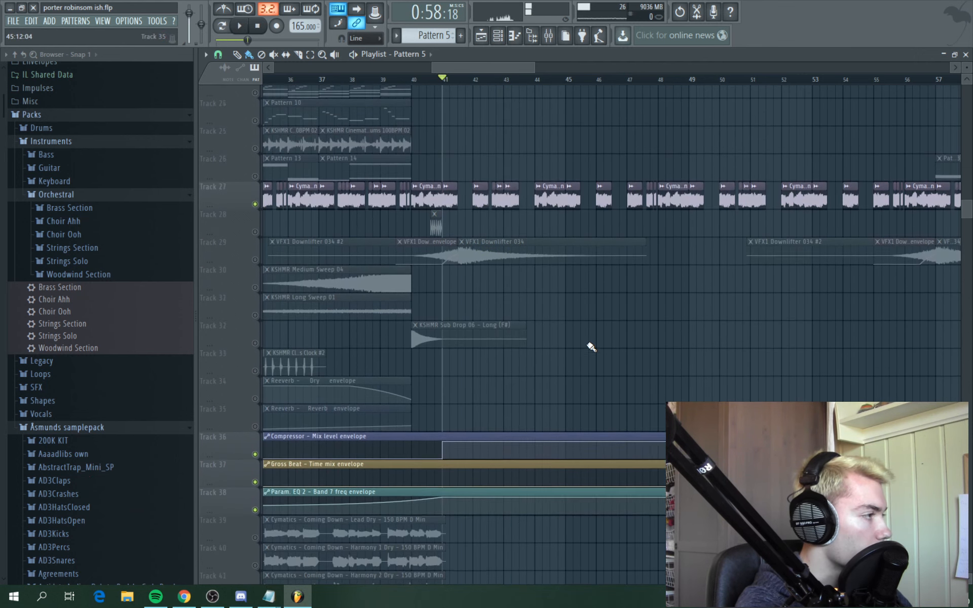
Play the Track 13 lead from bar 41 with the Serum_x64 #4 and Hard lead pitch envelopes on Tracks 49 and 50 enabled
{"action": "scroll", "coordinate": [589, 346], "scroll_direction": "up", "scroll_amount": 7}
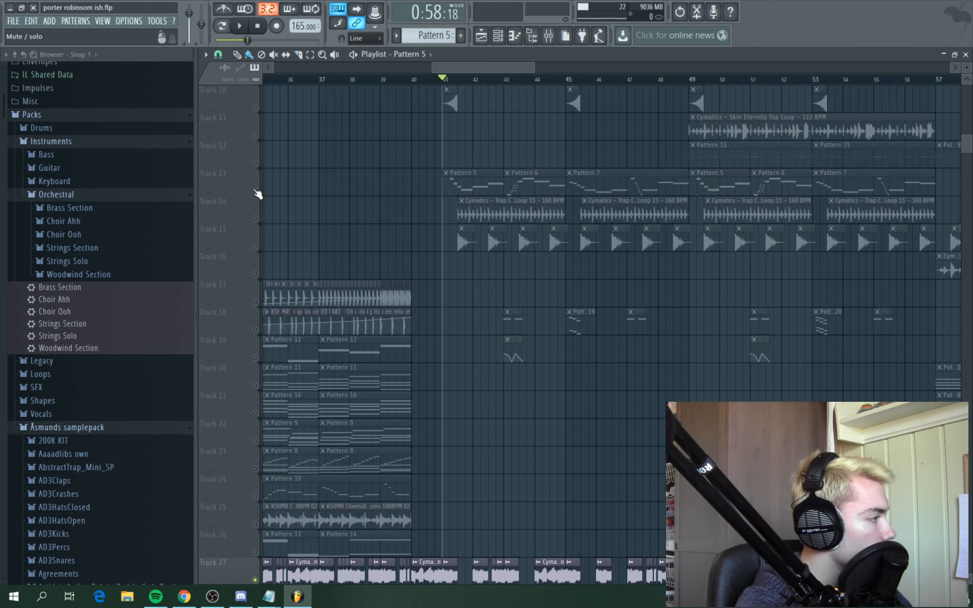
{"action": "scroll", "coordinate": [451, 304], "scroll_direction": "down", "scroll_amount": 8}
{"action": "scroll", "coordinate": [450, 319], "scroll_direction": "down", "scroll_amount": 11}
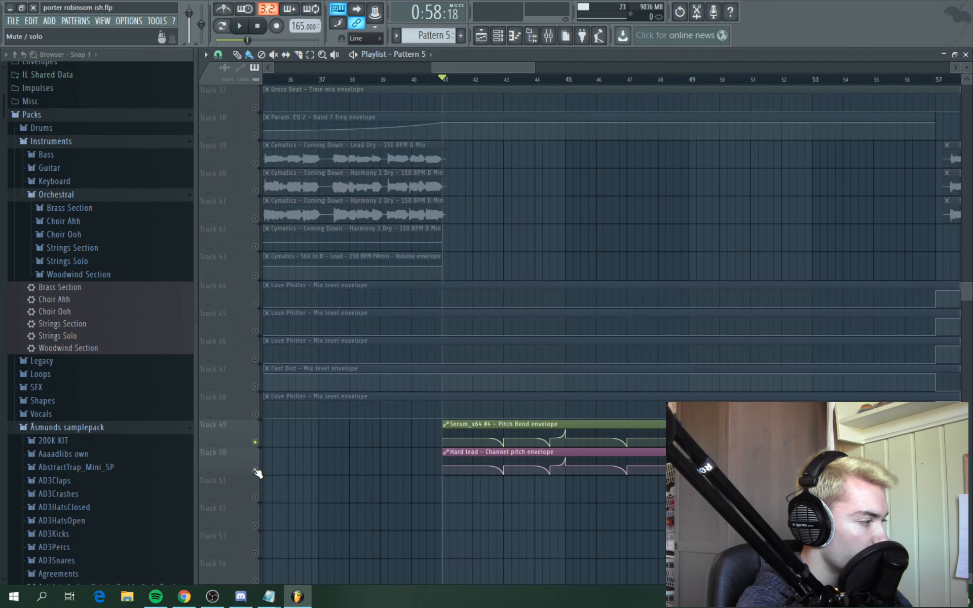
{"action": "key", "text": "space"}
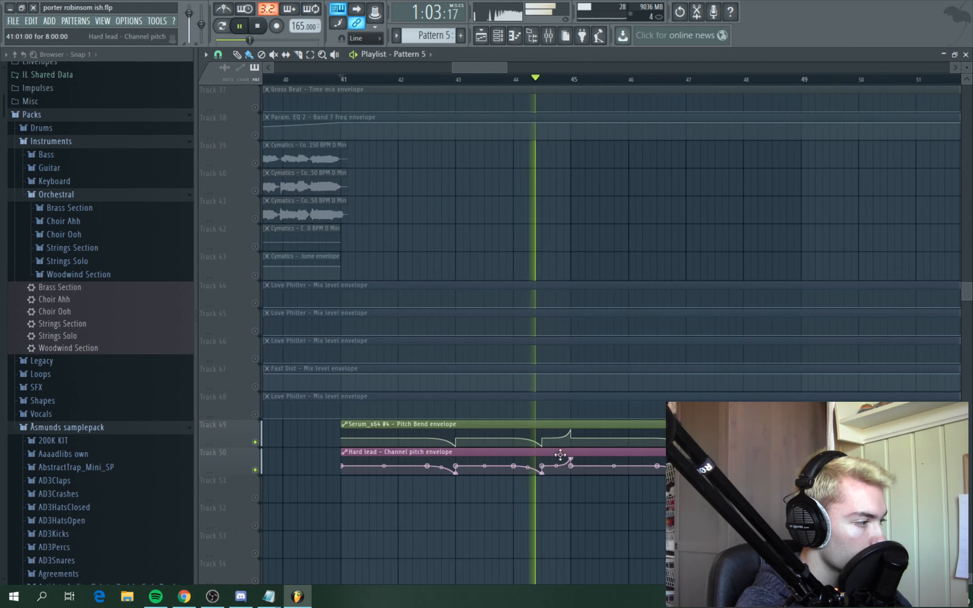
{"action": "key", "text": "space"}
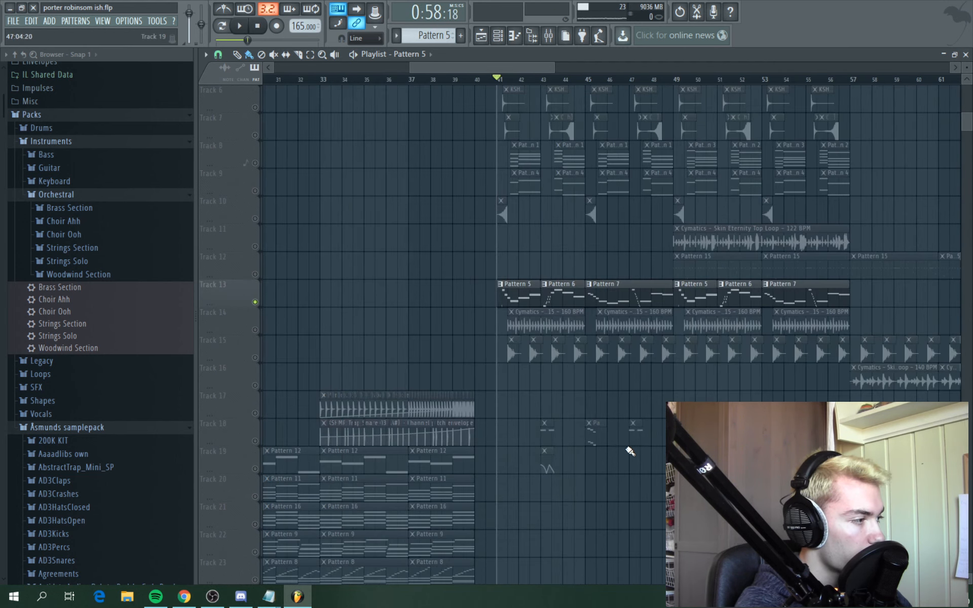
Enable only Tracks 18 and 19 and play Pattern 18 with its Serum envelope from bar 43
{"action": "scroll", "coordinate": [630, 451], "scroll_direction": "up", "scroll_amount": 3}
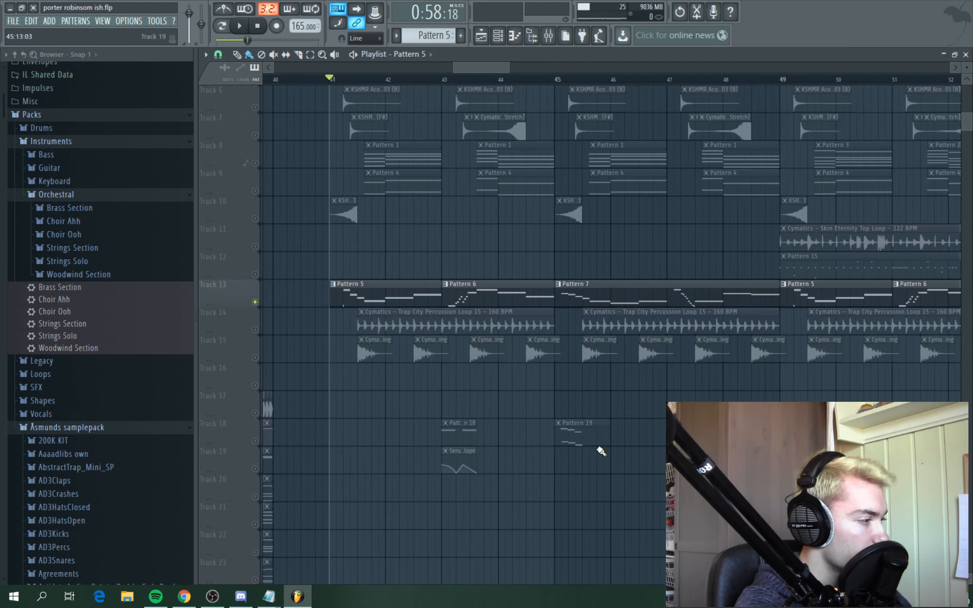
{"action": "left_click_drag", "start_coordinate": [257, 444], "coordinate": [256, 466]}
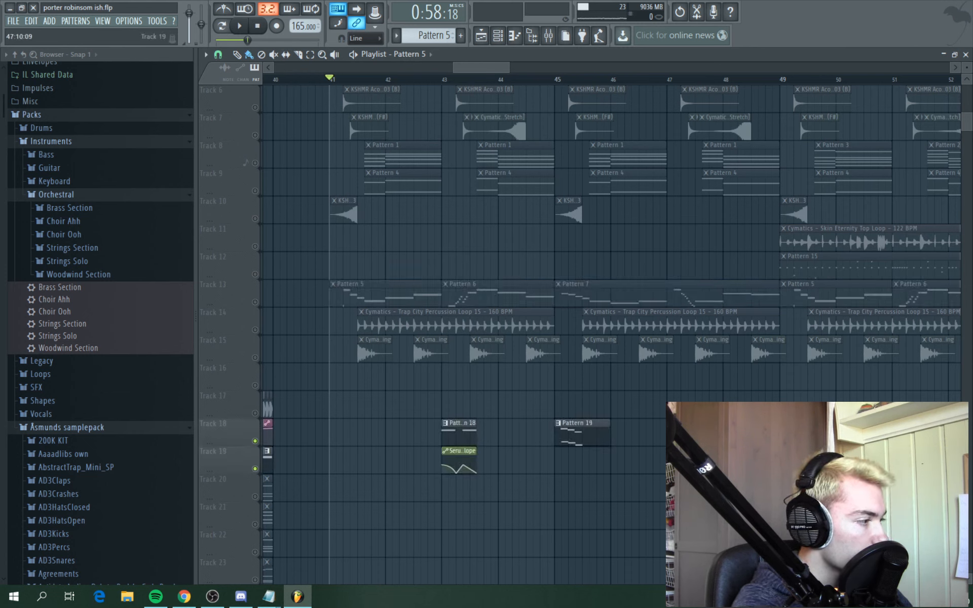
{"action": "left_click", "coordinate": [444, 81]}
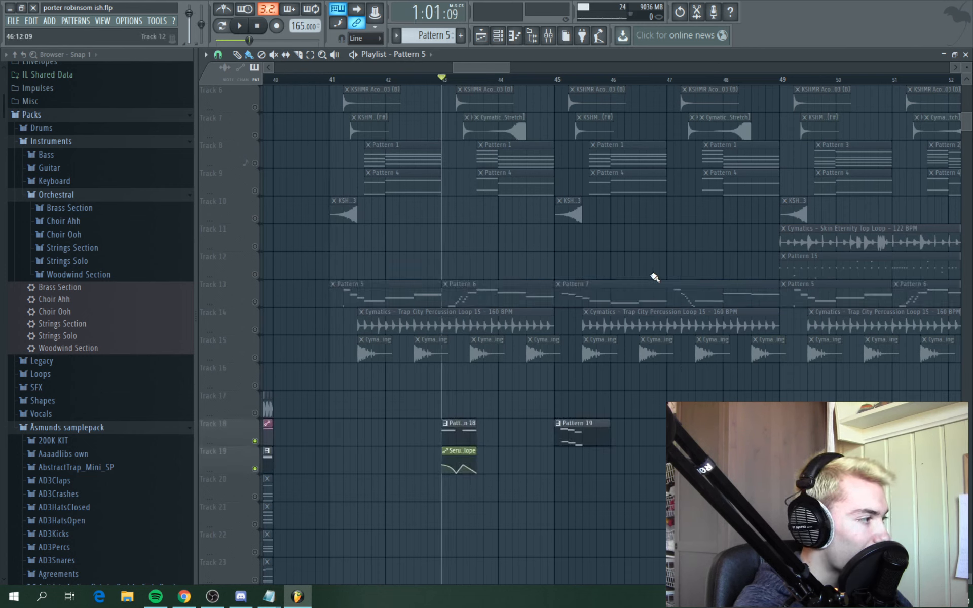
{"action": "key", "text": "space"}
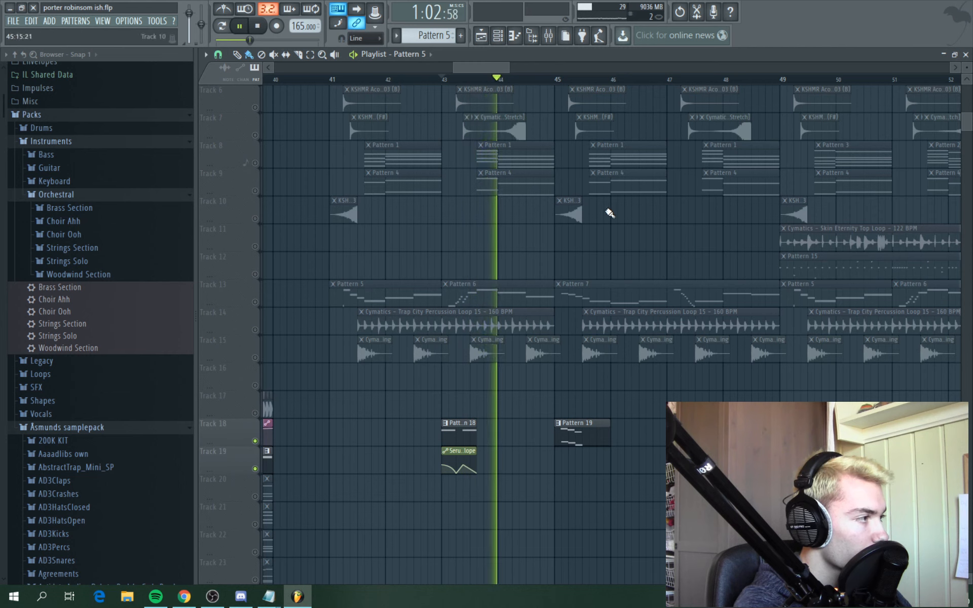
{"action": "key", "text": "space"}
Move the playback position to bar 45 and play Pattern 19
{"action": "left_click", "coordinate": [561, 81]}
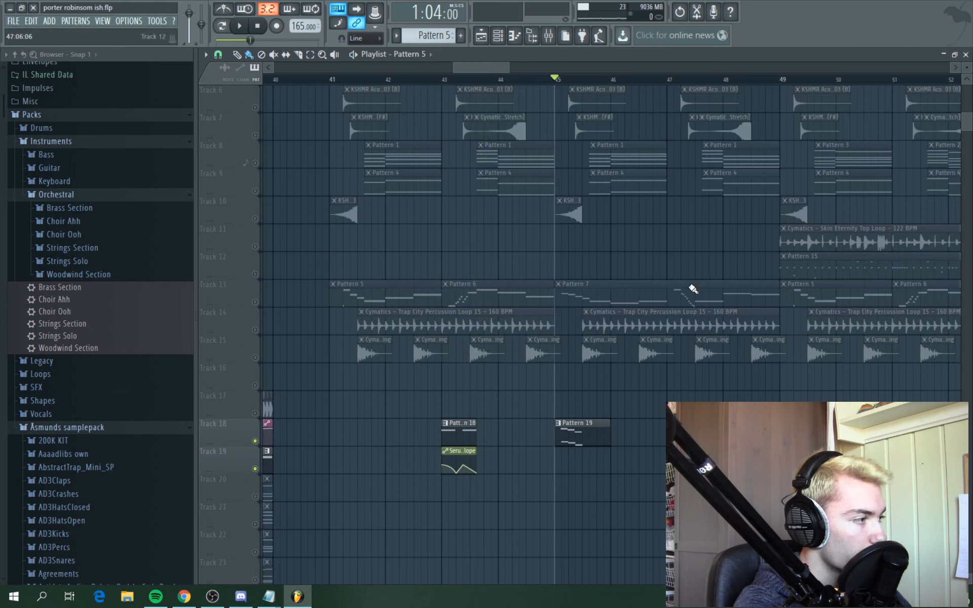
{"action": "left_click", "coordinate": [256, 302]}
{"action": "key", "text": "space"}
{"action": "key", "text": "space"}
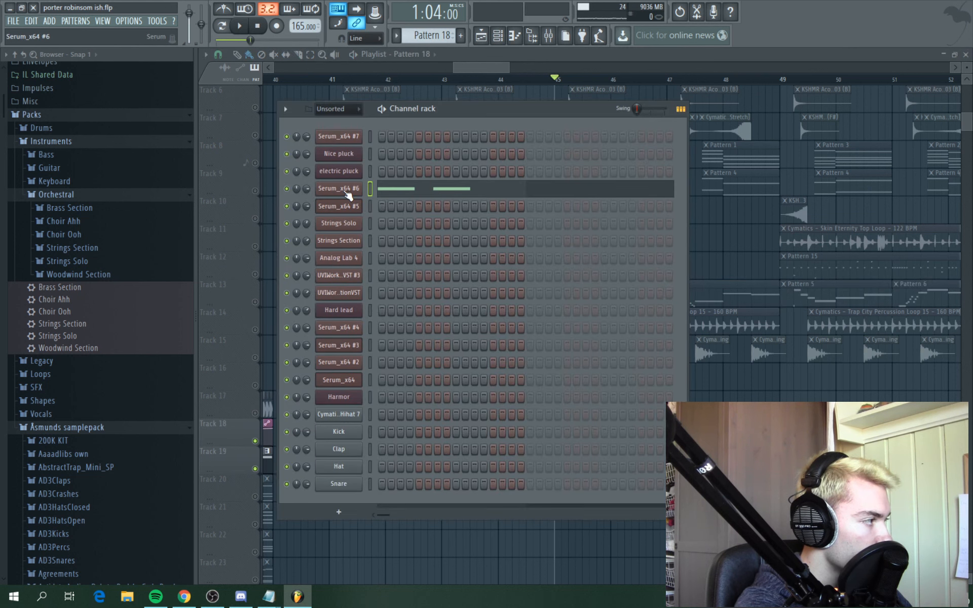
Open Serum_x64 #6 from Pattern 18, check the Trilobyte 3 Spectral wavetable on oscillator A, and examine its sound with test notes
{"action": "left_click", "coordinate": [344, 190]}
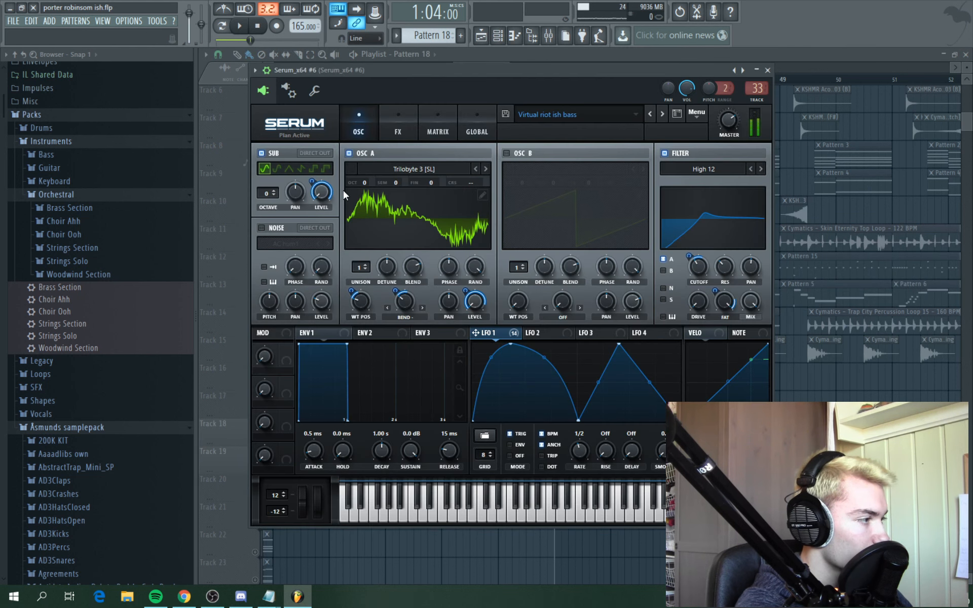
{"action": "left_click", "coordinate": [411, 171]}
{"action": "mouse_move", "coordinate": [399, 211]}
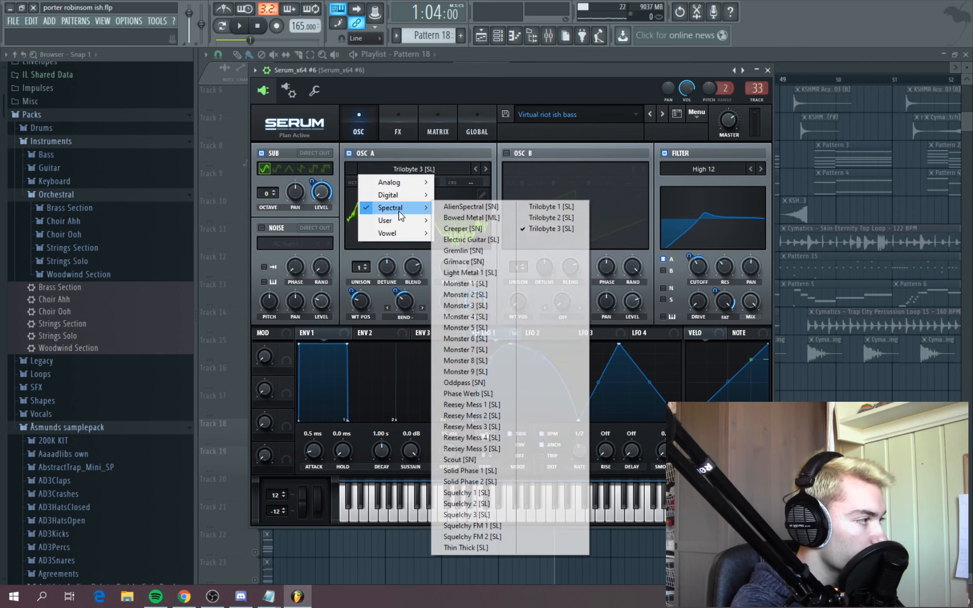
{"action": "left_click", "coordinate": [551, 228]}
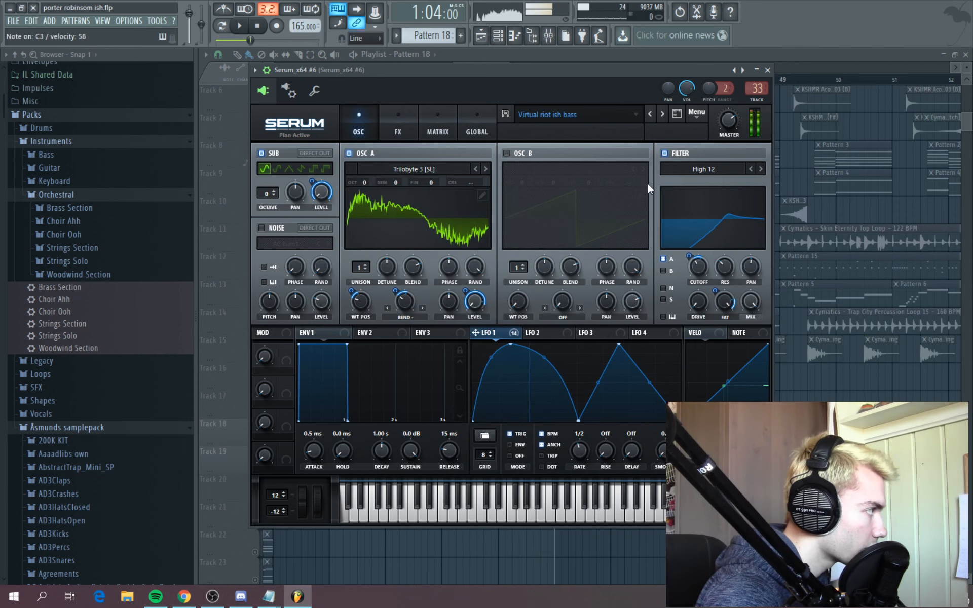
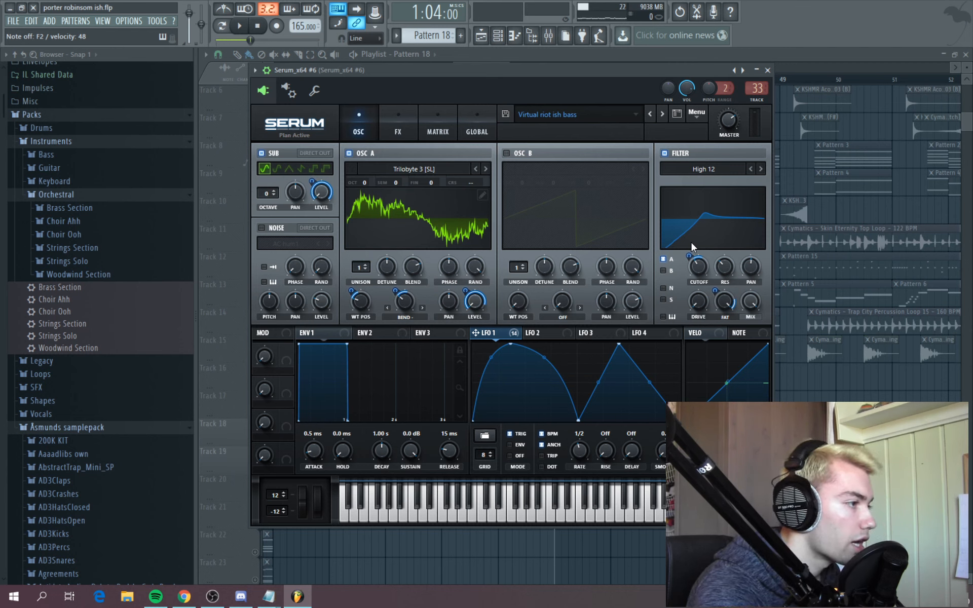
Review the effects chain of Serum_x64 #6 and compare its sound with the EQ bypassed and re-enabled
{"action": "left_click", "coordinate": [406, 125]}
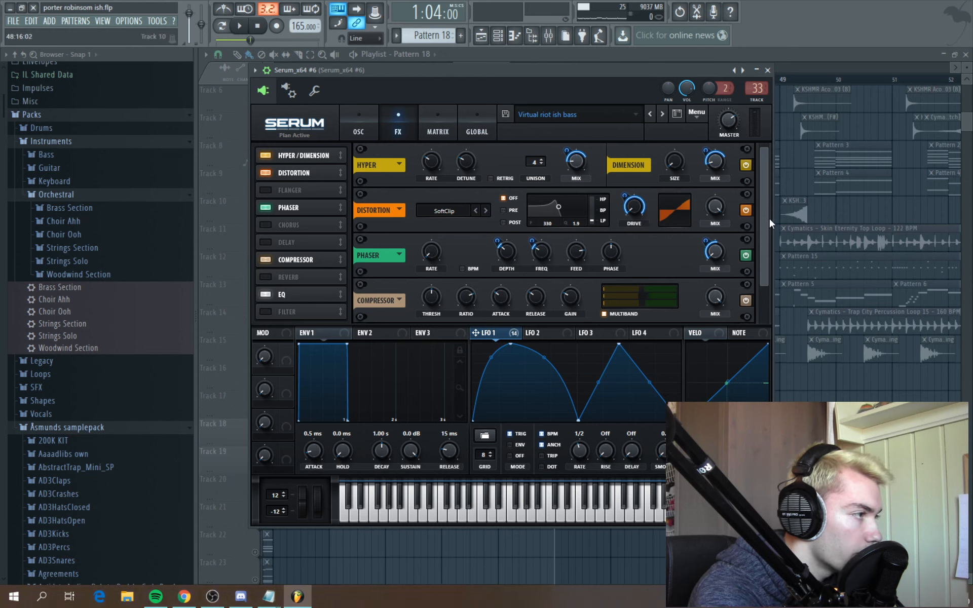
{"action": "left_click_drag", "start_coordinate": [766, 217], "coordinate": [761, 256]}
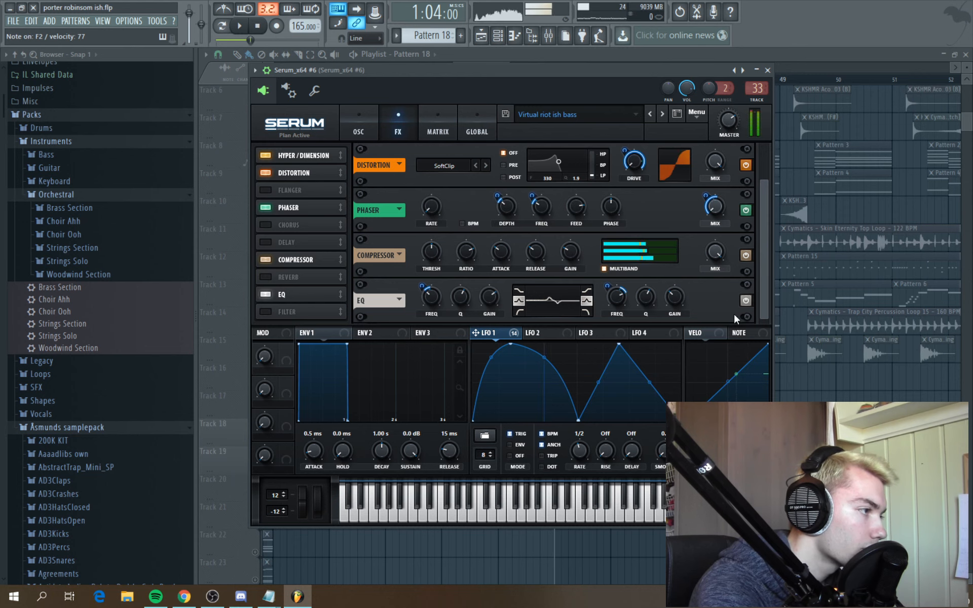
{"action": "left_click", "coordinate": [746, 300]}
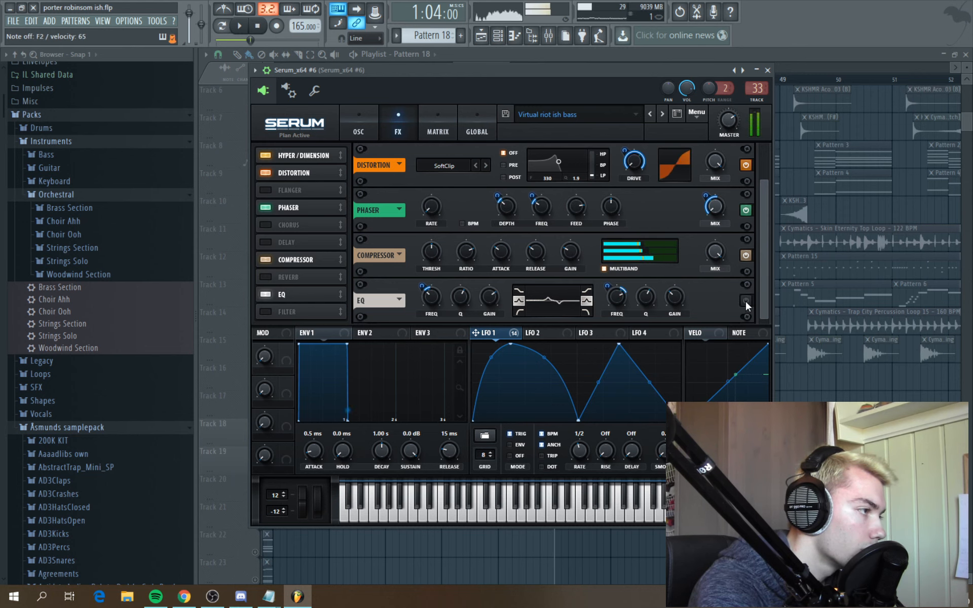
{"action": "left_click", "coordinate": [745, 299]}
Inspect Vocodex and Saturation Knob on the Serum_x64 #6 mixer track, toggling each effect to compare the sound
{"action": "key", "text": "F9"}
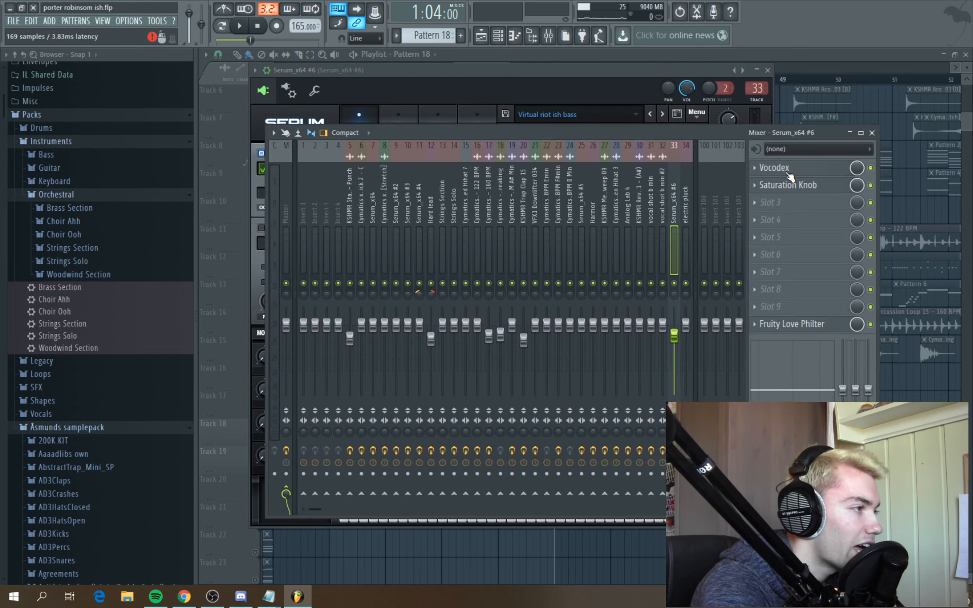
{"action": "left_click", "coordinate": [788, 174]}
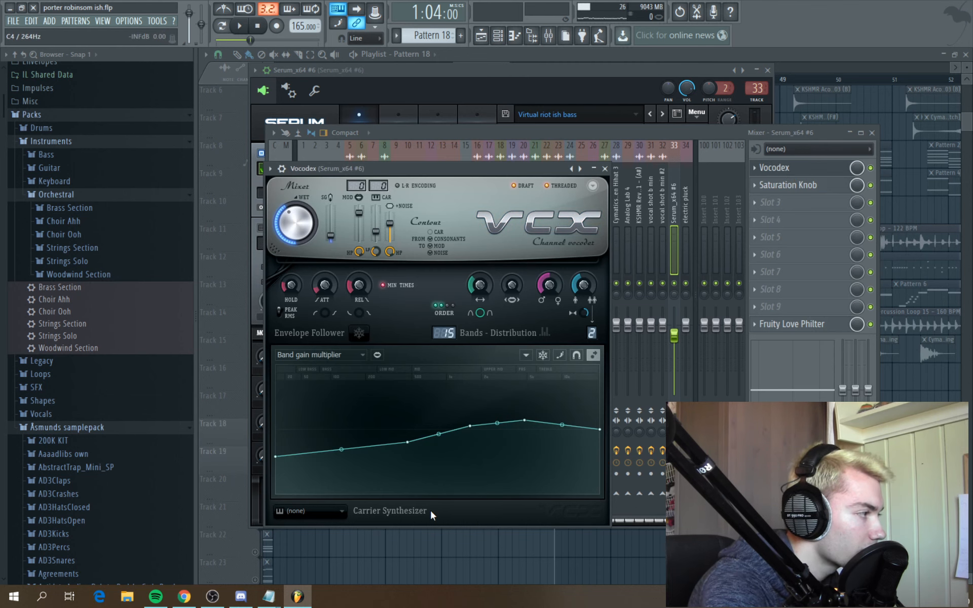
{"action": "left_click", "coordinate": [870, 168]}
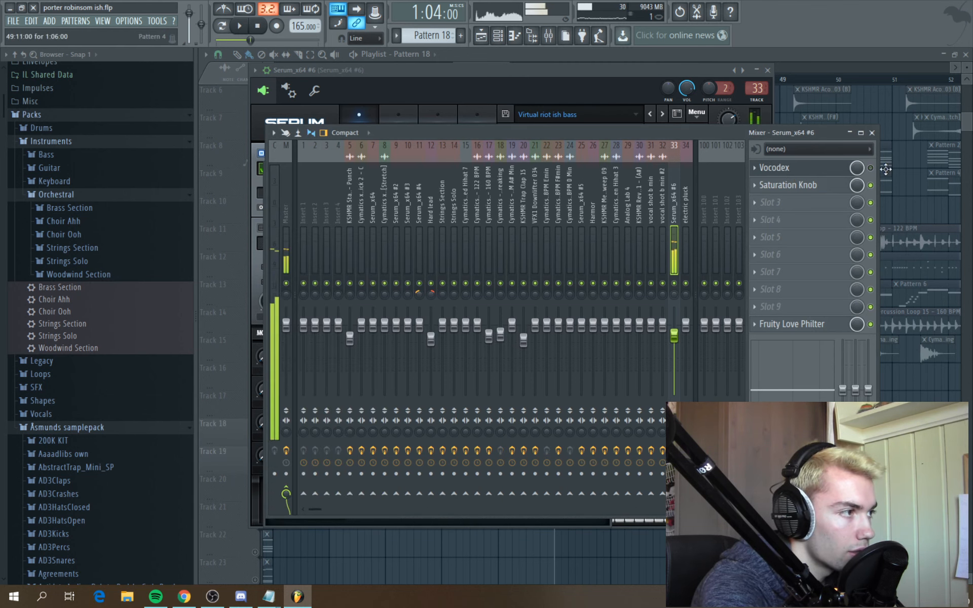
{"action": "left_click", "coordinate": [871, 168]}
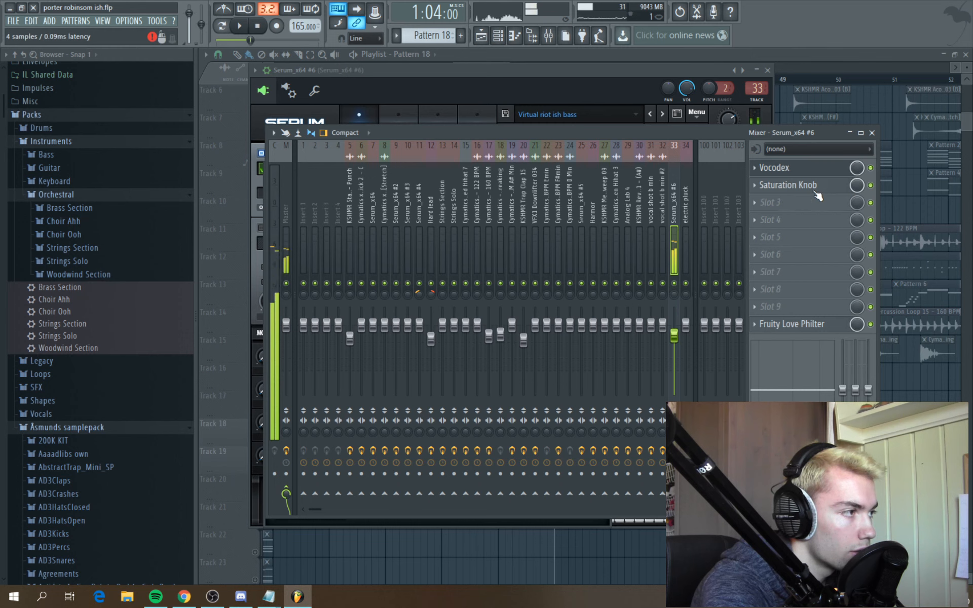
{"action": "left_click", "coordinate": [790, 185]}
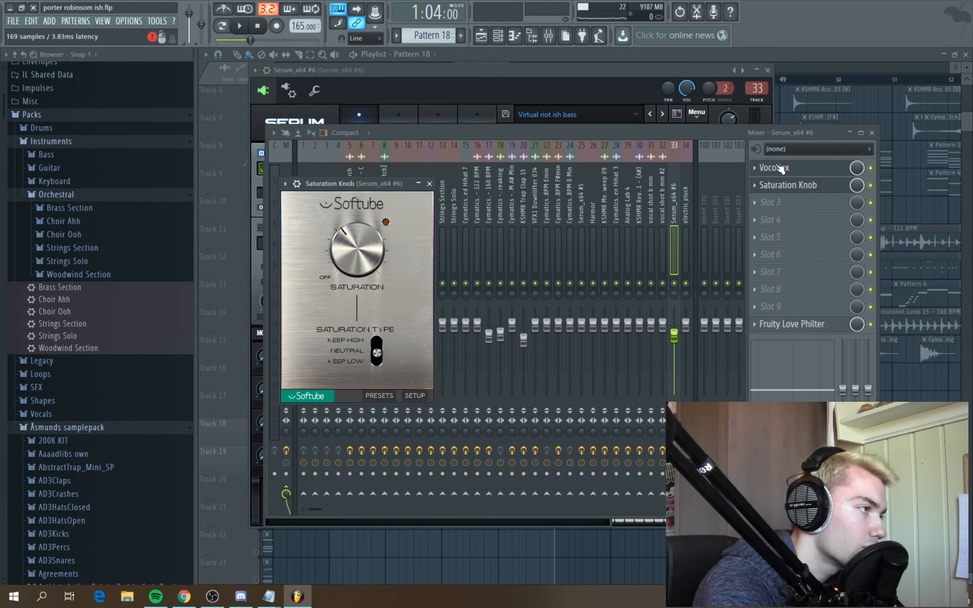
{"action": "left_click", "coordinate": [870, 185]}
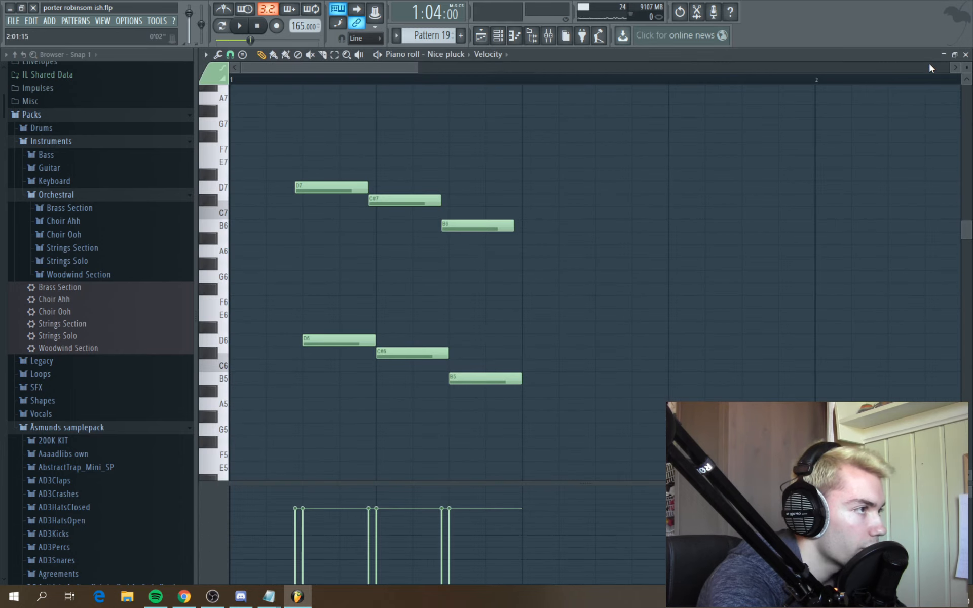
Close the Nice pluck notes, open the Nice pluck synth from Pattern 19 and test its Crystal - nucleon sound
{"action": "left_click", "coordinate": [966, 55]}
{"action": "left_click", "coordinate": [337, 156]}
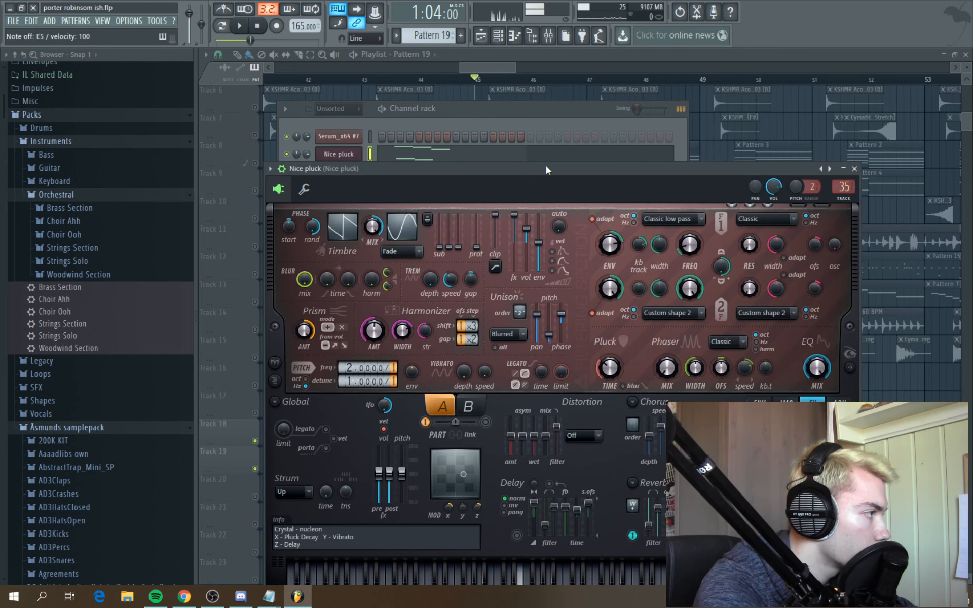
{"action": "left_click", "coordinate": [523, 120]}
Inspect the electric pluck's notes in Pattern 19 up close in the piano roll and play them back
{"action": "left_click", "coordinate": [370, 172]}
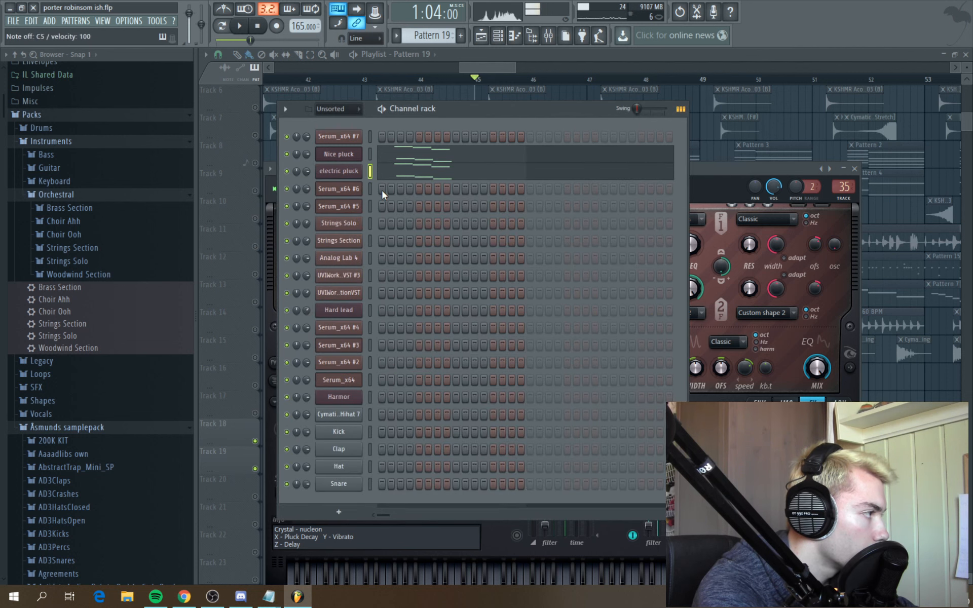
{"action": "left_click", "coordinate": [707, 173]}
{"action": "key", "text": "F7"}
{"action": "left_click_drag", "start_coordinate": [367, 247], "coordinate": [661, 262]}
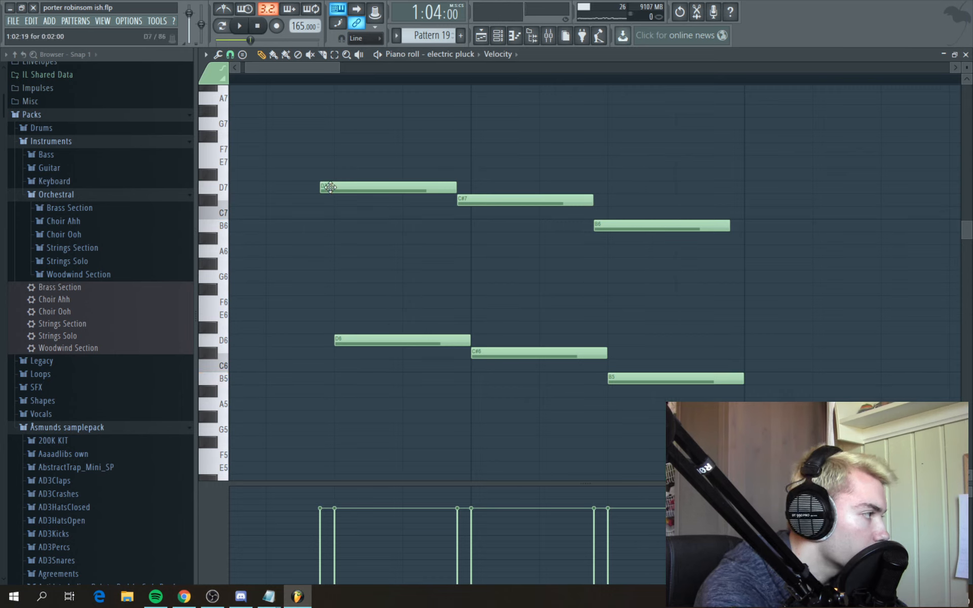
{"action": "scroll", "coordinate": [385, 228], "scroll_direction": "up", "scroll_amount": 2}
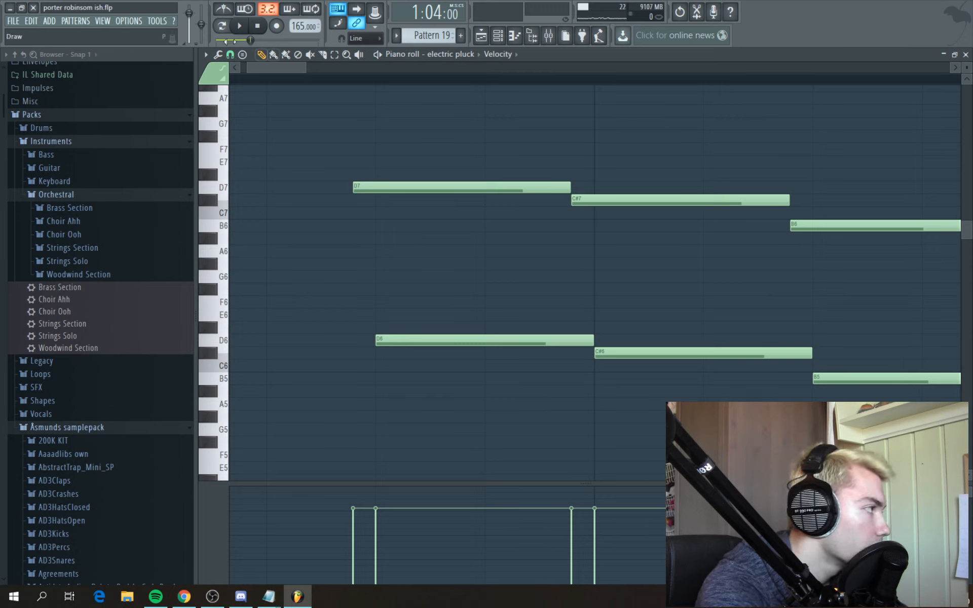
{"action": "left_click", "coordinate": [222, 26]}
{"action": "key", "text": "space"}
{"action": "key", "text": "space"}
{"action": "left_click", "coordinate": [965, 55]}
Close the open windows and survey the full arrangement in the playlist, from the drop tracks to the automation tracks
{"action": "key", "text": "F12"}
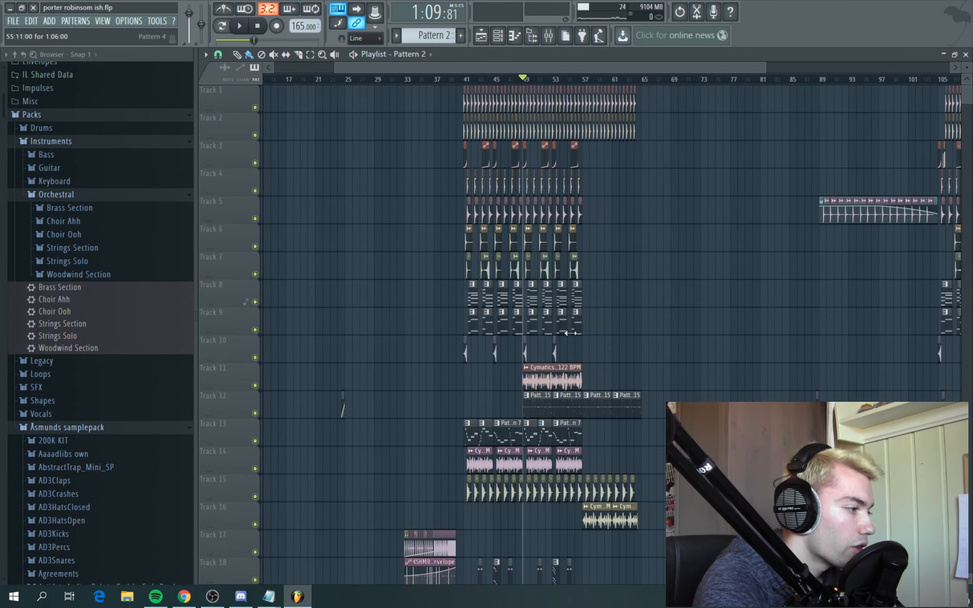
{"action": "left_click_drag", "start_coordinate": [607, 66], "coordinate": [663, 67]}
{"action": "scroll", "coordinate": [692, 183], "scroll_direction": "down", "scroll_amount": 4}
{"action": "scroll", "coordinate": [641, 451], "scroll_direction": "down", "scroll_amount": 2}
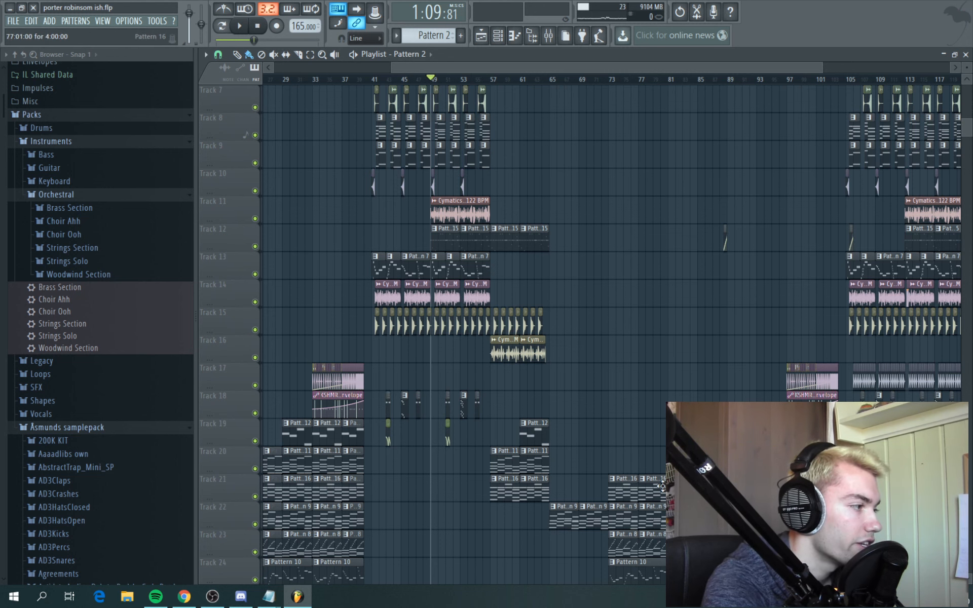
{"action": "scroll", "coordinate": [663, 487], "scroll_direction": "down", "scroll_amount": 5}
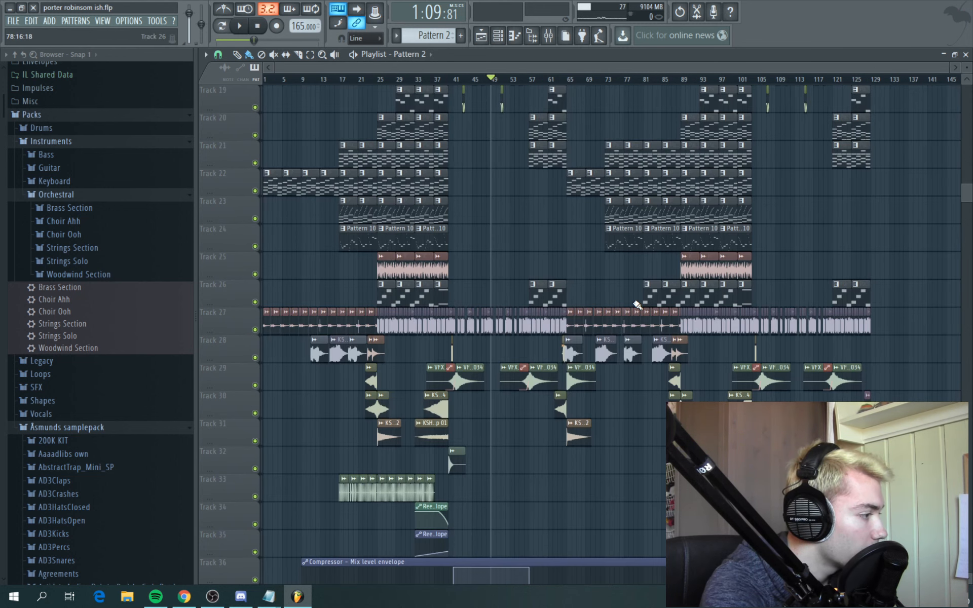
Play the whole song from the start and review the intro's clips and automation down to Track 56
{"action": "key", "text": "space"}
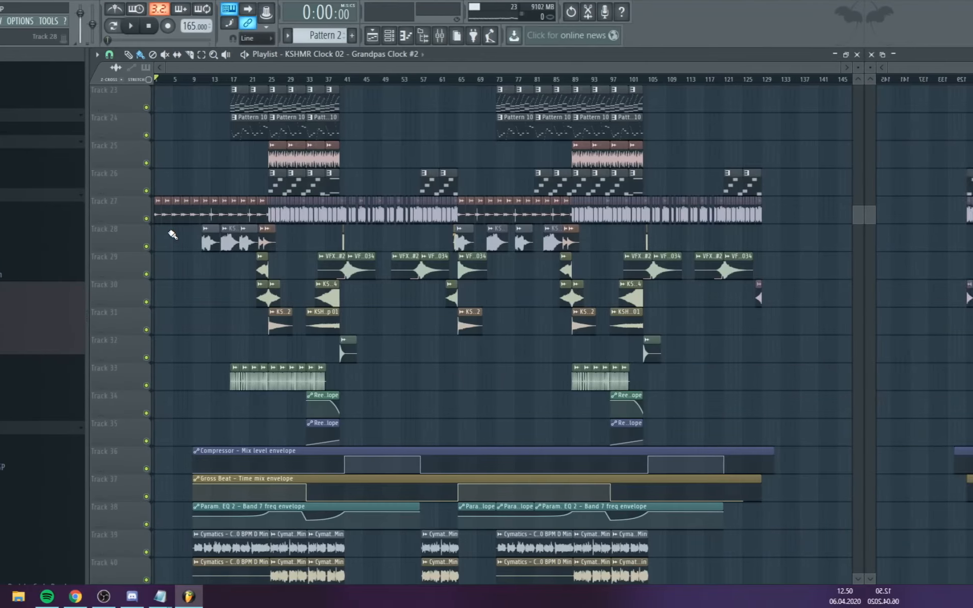
{"action": "scroll", "coordinate": [289, 235], "scroll_direction": "up", "scroll_amount": 5}
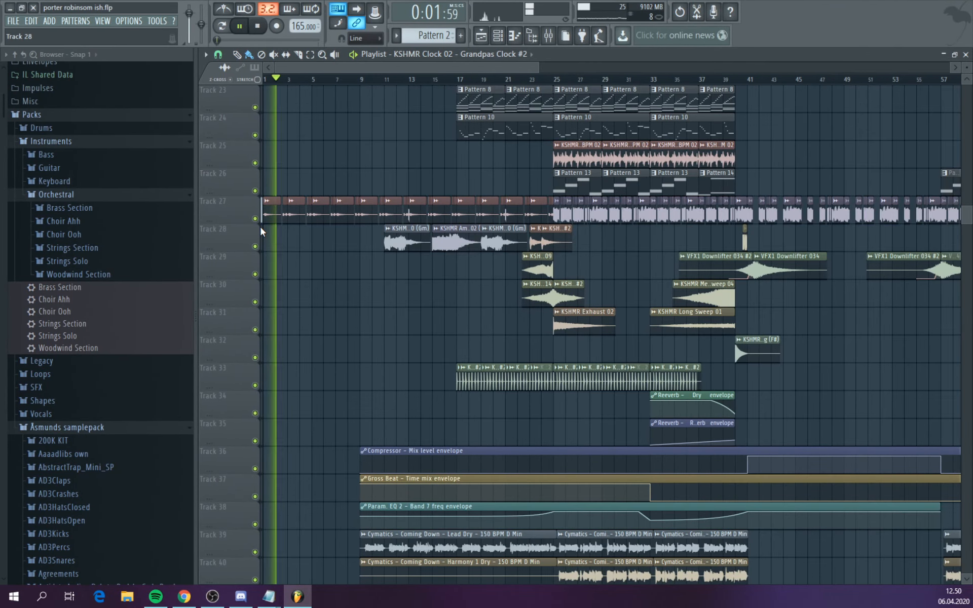
{"action": "scroll", "coordinate": [282, 232], "scroll_direction": "down", "scroll_amount": 4}
{"action": "scroll", "coordinate": [296, 233], "scroll_direction": "down", "scroll_amount": 4}
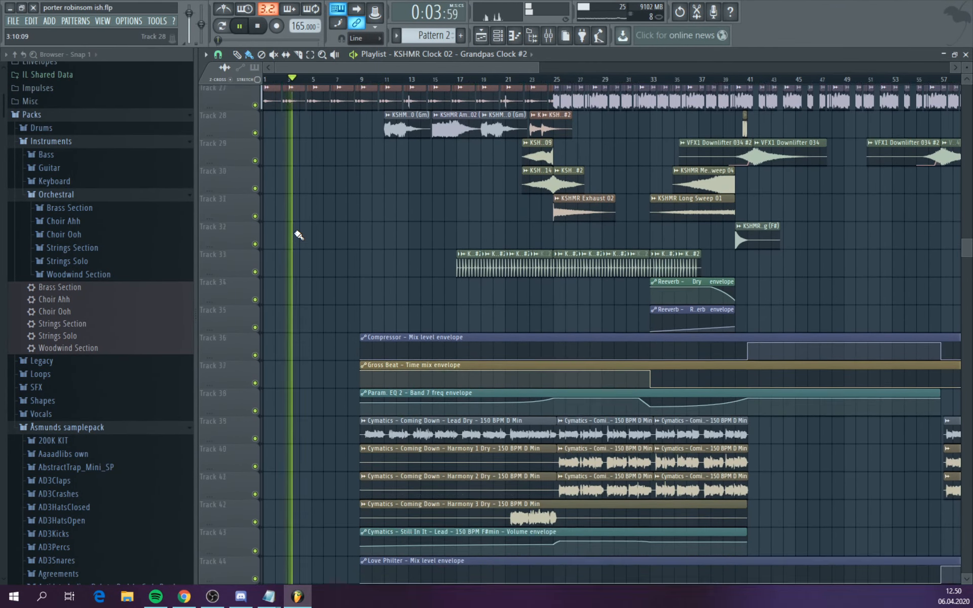
{"action": "scroll", "coordinate": [298, 235], "scroll_direction": "down", "scroll_amount": 9}
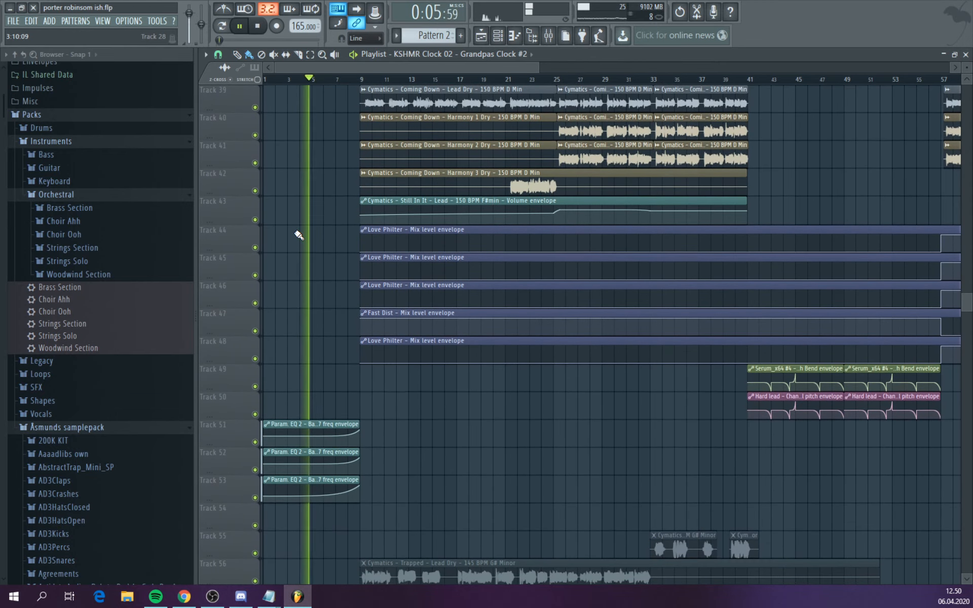
{"action": "scroll", "coordinate": [298, 234], "scroll_direction": "down", "scroll_amount": 2}
Follow the playback through bars 7 to 17, reviewing the Coming Down vocals and the KSHMR ambience and sweep clips
{"action": "scroll", "coordinate": [333, 432], "scroll_direction": "up", "scroll_amount": 3}
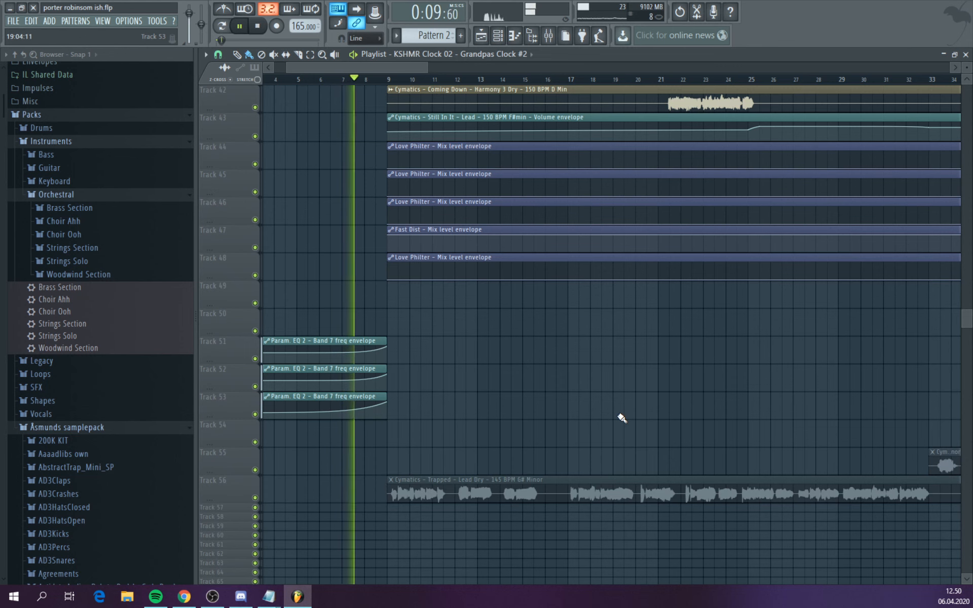
{"action": "scroll", "coordinate": [655, 417], "scroll_direction": "up", "scroll_amount": 8}
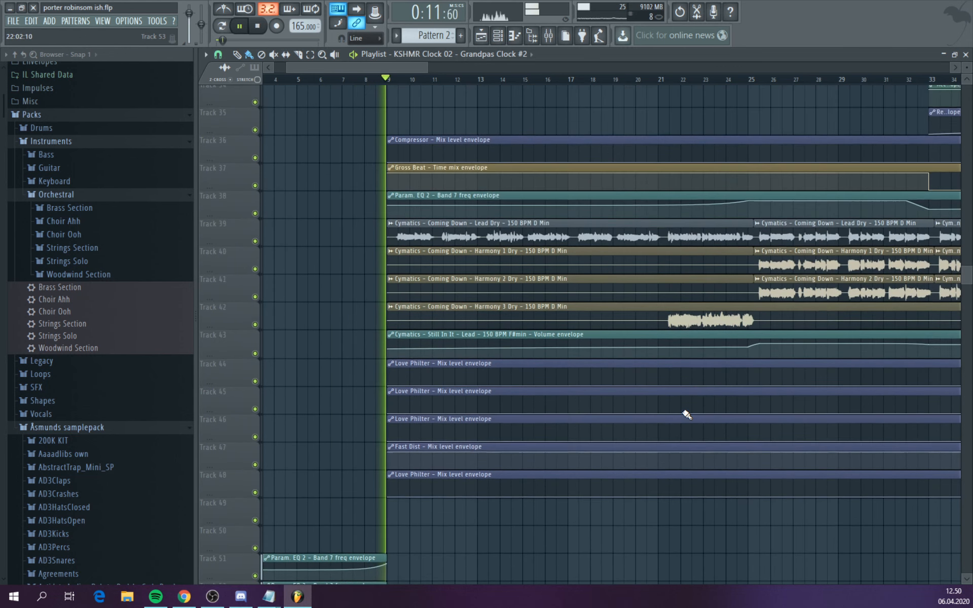
{"action": "scroll", "coordinate": [661, 386], "scroll_direction": "up", "scroll_amount": 2}
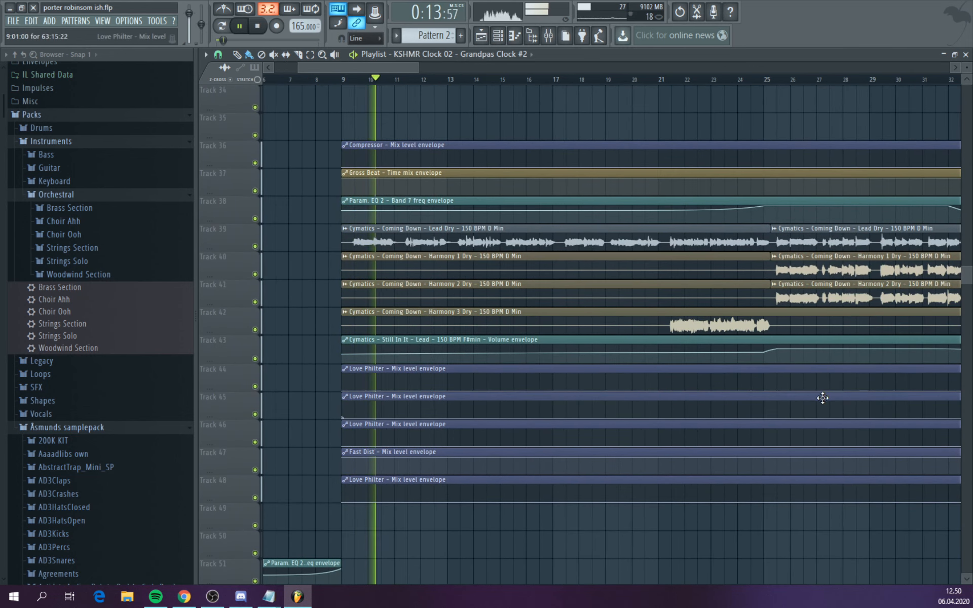
{"action": "scroll", "coordinate": [842, 395], "scroll_direction": "up", "scroll_amount": 4}
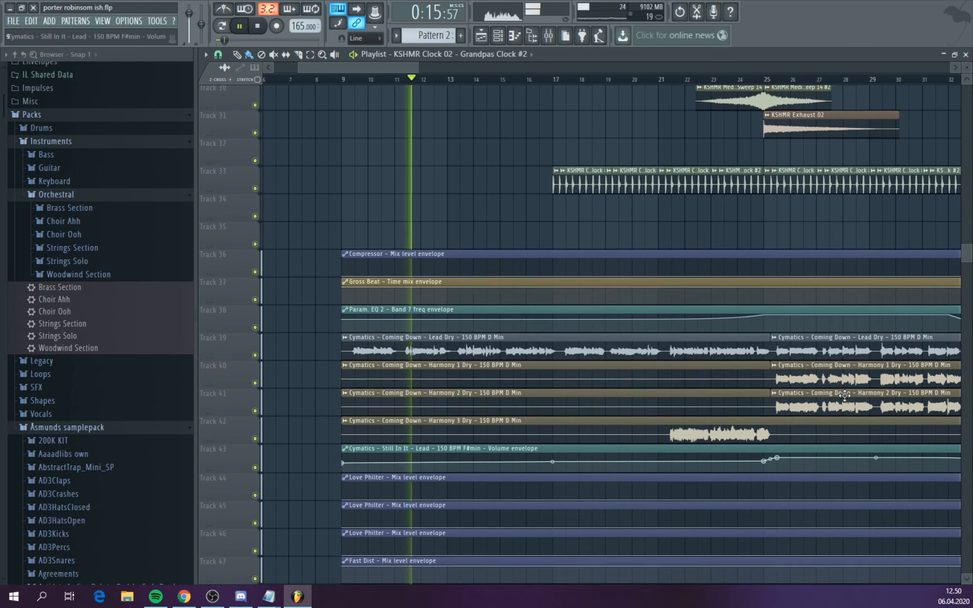
{"action": "scroll", "coordinate": [845, 396], "scroll_direction": "up", "scroll_amount": 5}
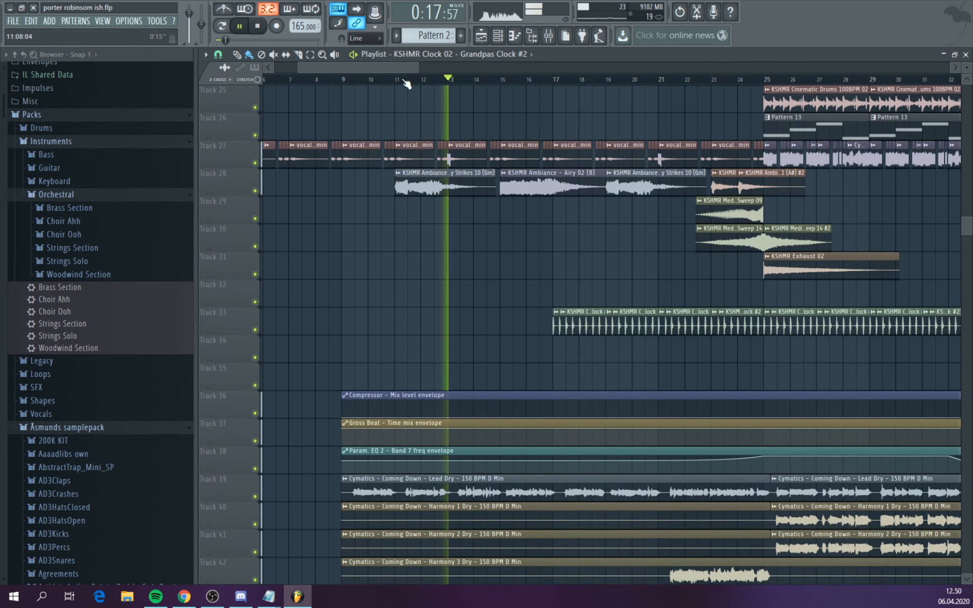
{"action": "left_click_drag", "start_coordinate": [373, 64], "coordinate": [397, 62]}
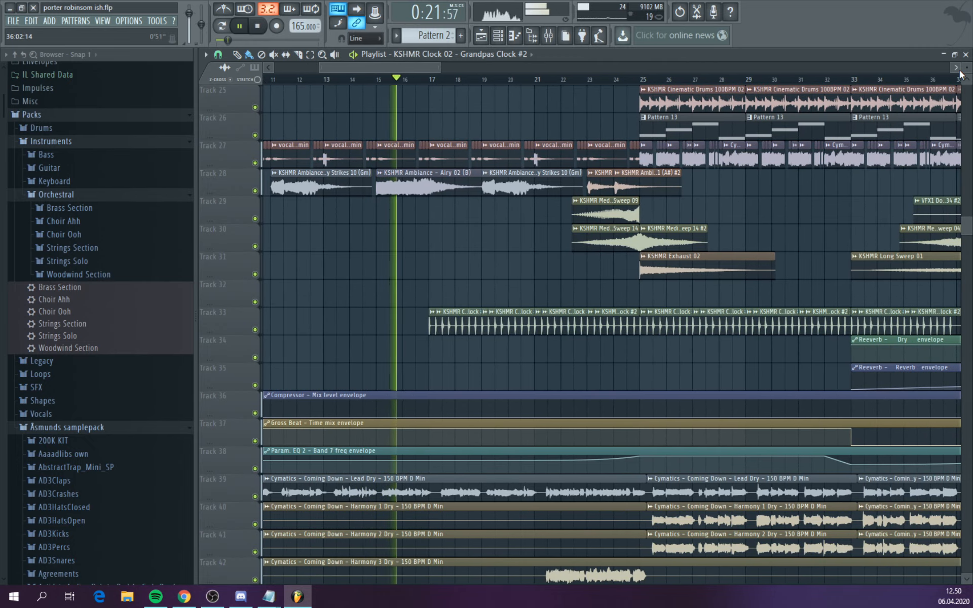
{"action": "left_click_drag", "start_coordinate": [966, 68], "coordinate": [967, 76]}
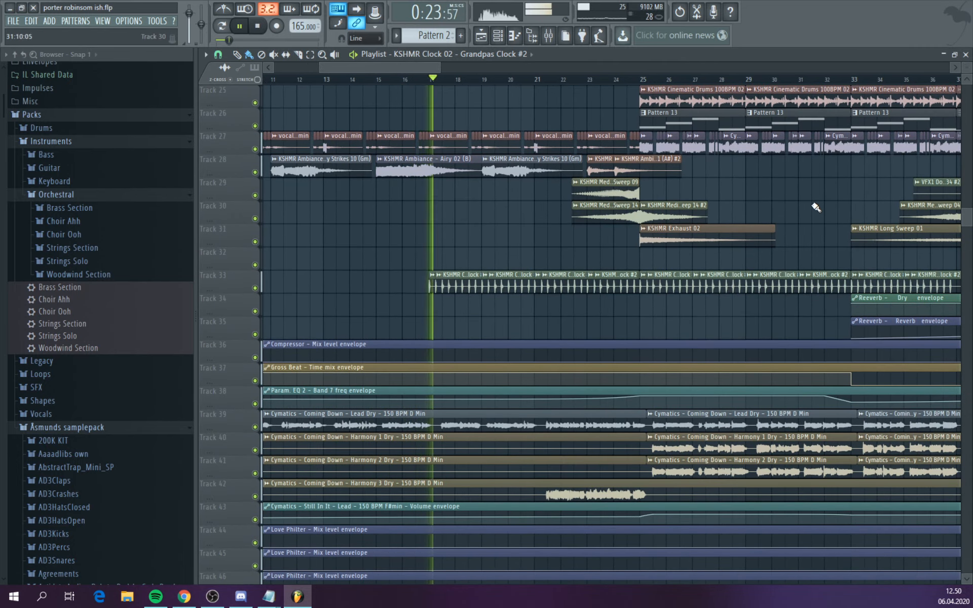
Follow the playback through bars 17 to 25, reviewing the pattern clips and cinematic drums on Tracks 19 to 26
{"action": "scroll", "coordinate": [818, 206], "scroll_direction": "up", "scroll_amount": 5}
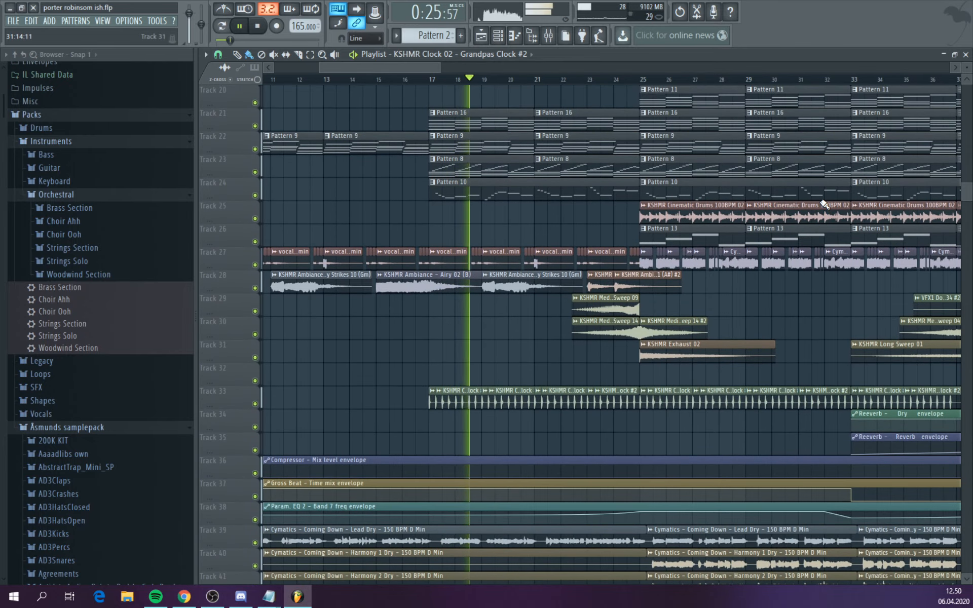
{"action": "scroll", "coordinate": [487, 306], "scroll_direction": "up", "scroll_amount": 2}
{"action": "left_click_drag", "start_coordinate": [417, 68], "coordinate": [430, 65]}
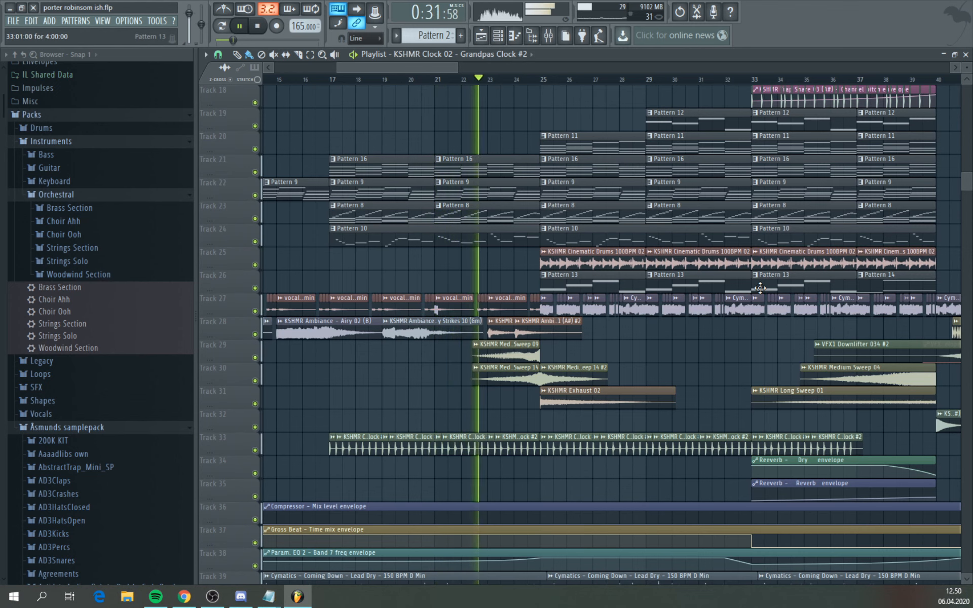
{"action": "left_click_drag", "start_coordinate": [408, 64], "coordinate": [444, 68]}
{"action": "scroll", "coordinate": [461, 203], "scroll_direction": "up", "scroll_amount": 3}
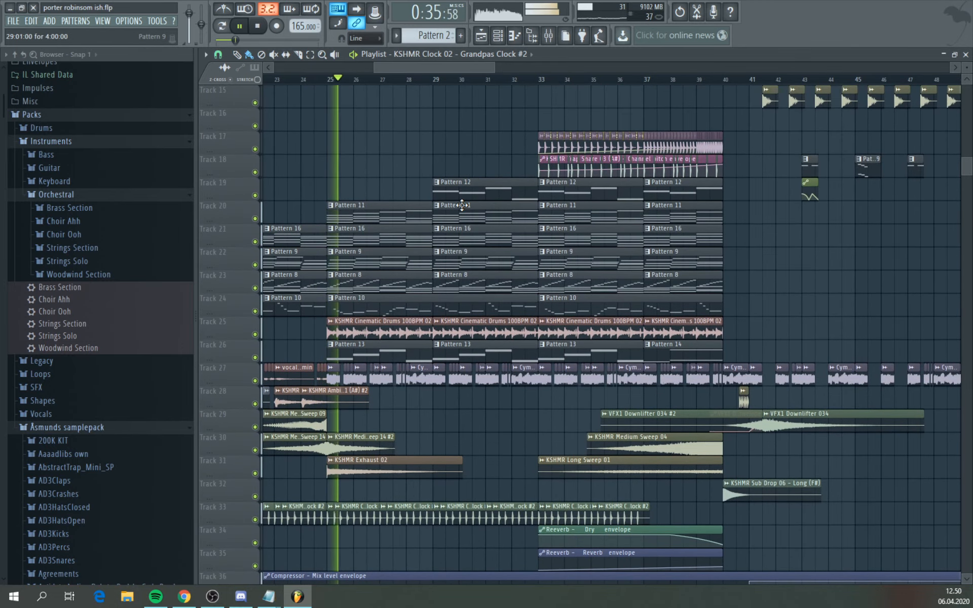
Follow the playback through bars 25 to 33, reviewing the effects, vocals and mix level envelopes across the lower tracks
{"action": "scroll", "coordinate": [462, 204], "scroll_direction": "down", "scroll_amount": 2, "text": "ctrl"}
{"action": "scroll", "coordinate": [462, 209], "scroll_direction": "down", "scroll_amount": 4}
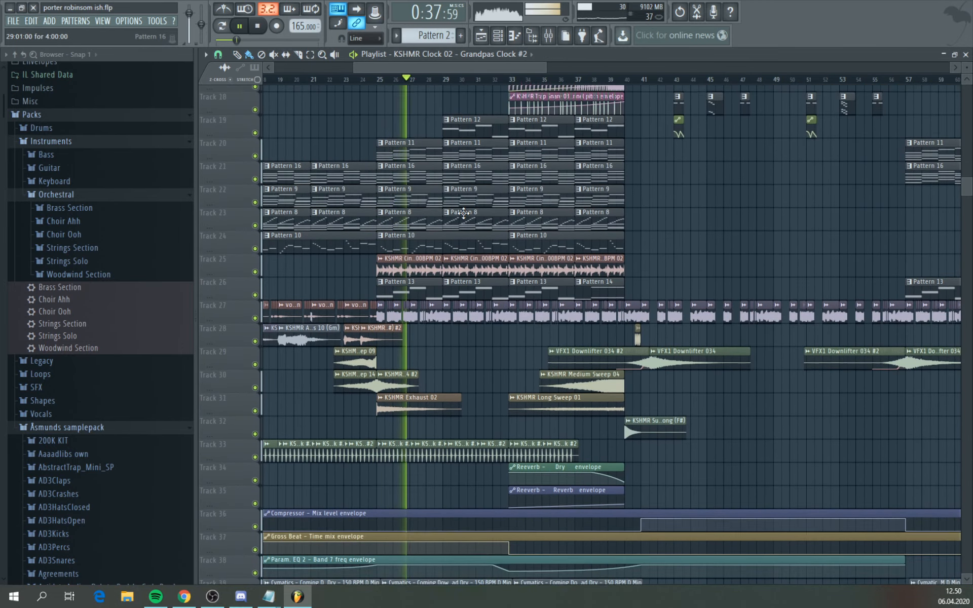
{"action": "scroll", "coordinate": [463, 213], "scroll_direction": "down", "scroll_amount": 9}
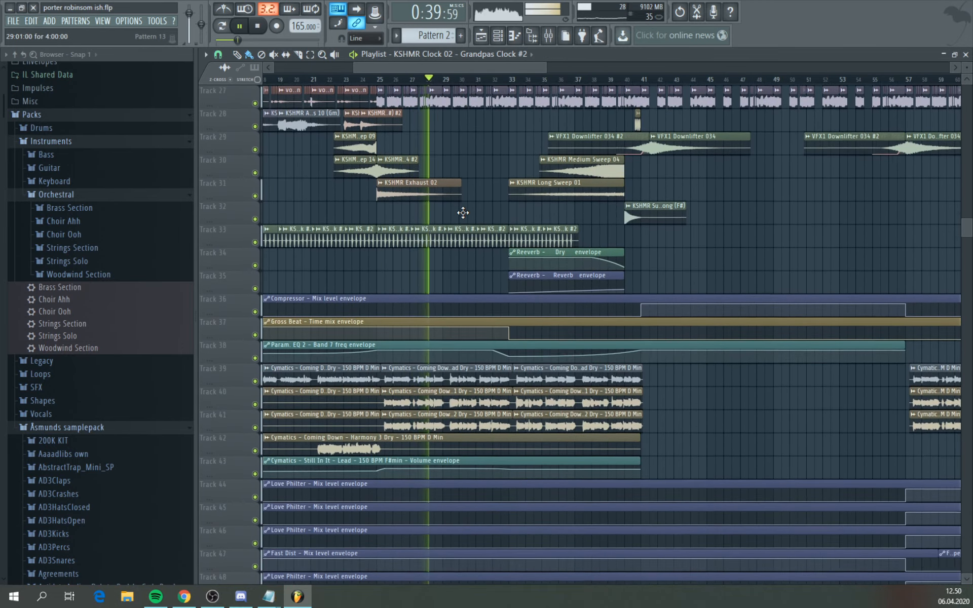
{"action": "scroll", "coordinate": [746, 305], "scroll_direction": "down", "scroll_amount": 1}
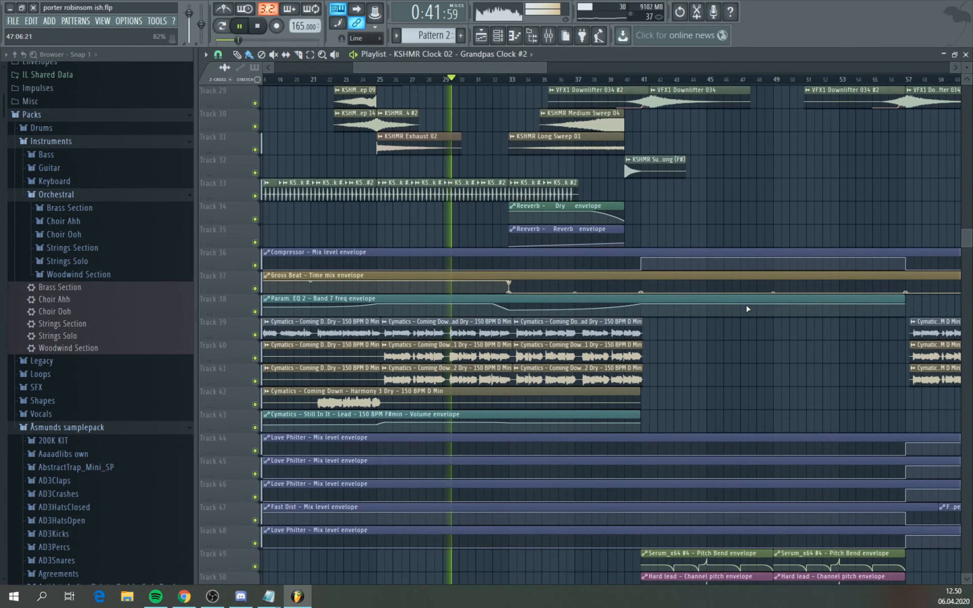
{"action": "scroll", "coordinate": [852, 314], "scroll_direction": "down", "scroll_amount": 7}
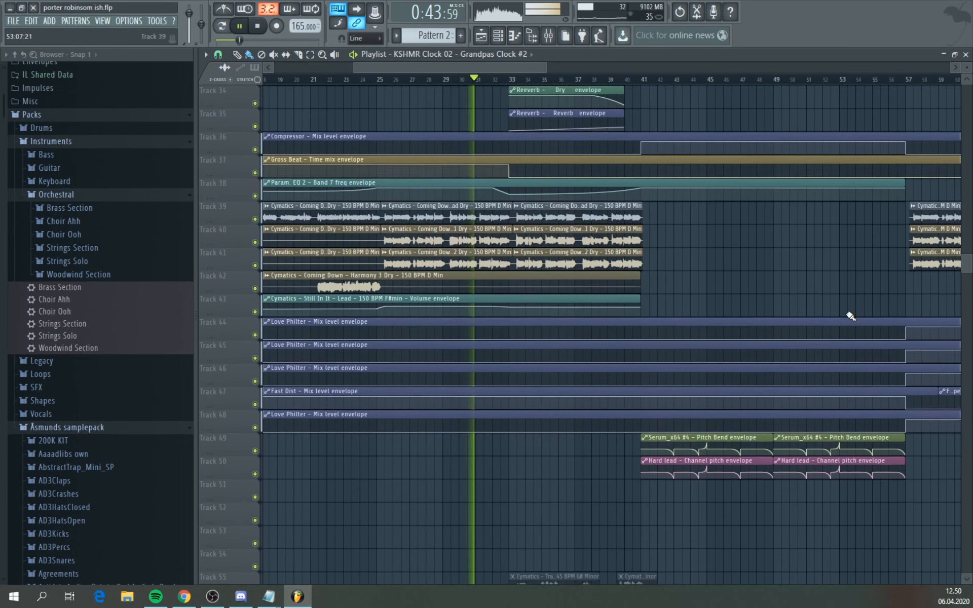
{"action": "scroll", "coordinate": [850, 316], "scroll_direction": "up", "scroll_amount": 13}
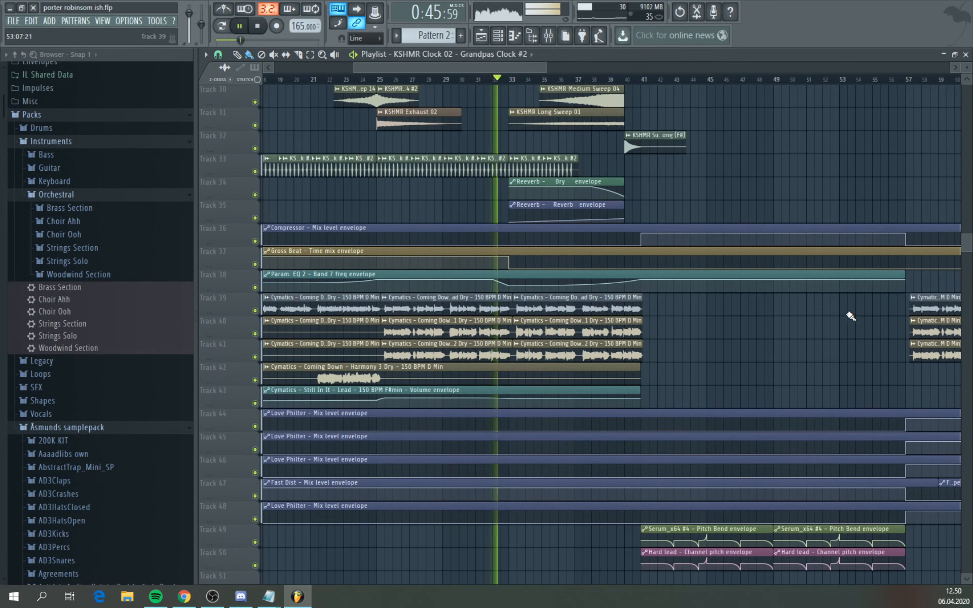
{"action": "scroll", "coordinate": [850, 316], "scroll_direction": "up", "scroll_amount": 14}
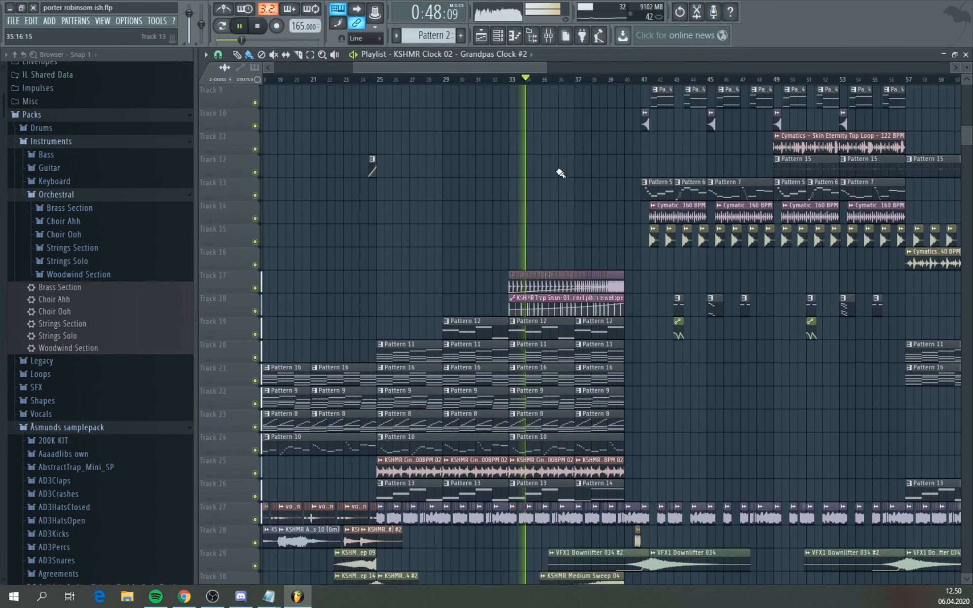
Follow the build-up through bars 33 to 40, reviewing its trap snare, sweep clips and Reeverb envelopes
{"action": "left_click_drag", "start_coordinate": [493, 63], "coordinate": [531, 58]}
{"action": "scroll", "coordinate": [506, 314], "scroll_direction": "down", "scroll_amount": 9}
{"action": "scroll", "coordinate": [458, 455], "scroll_direction": "up", "scroll_amount": 4}
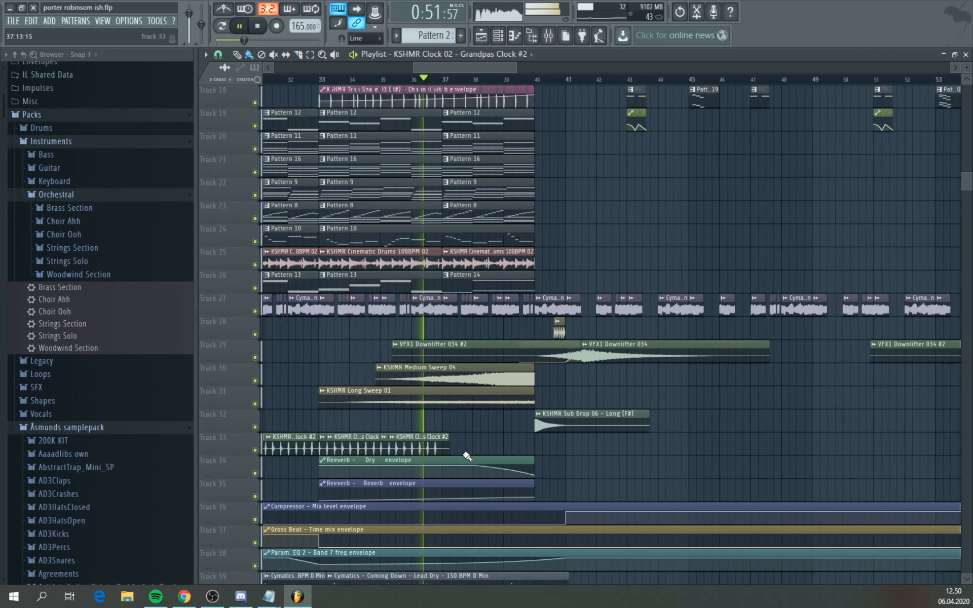
{"action": "scroll", "coordinate": [504, 449], "scroll_direction": "up", "scroll_amount": 2}
{"action": "scroll", "coordinate": [486, 450], "scroll_direction": "down", "scroll_amount": 8}
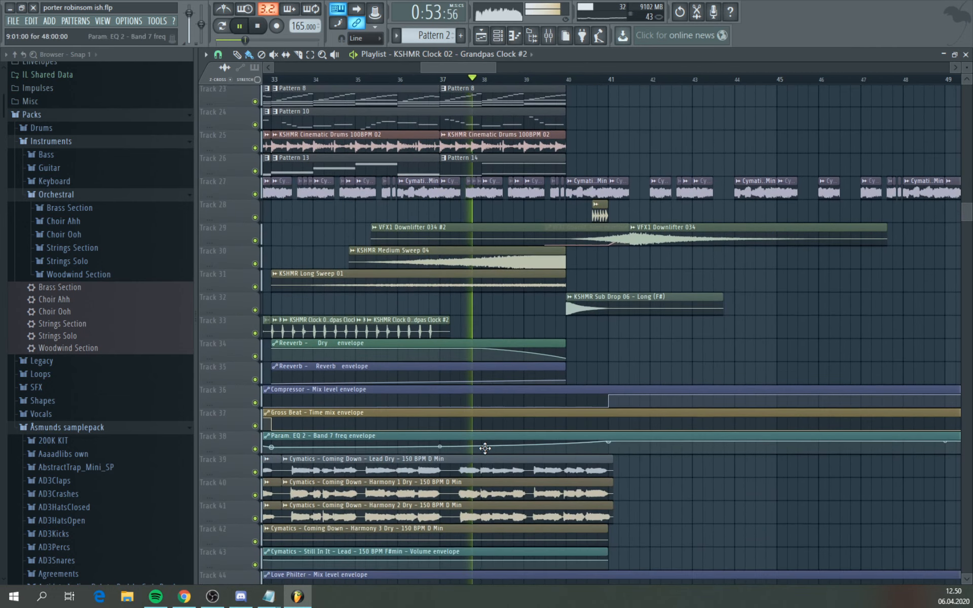
{"action": "scroll", "coordinate": [824, 400], "scroll_direction": "up", "scroll_amount": 12}
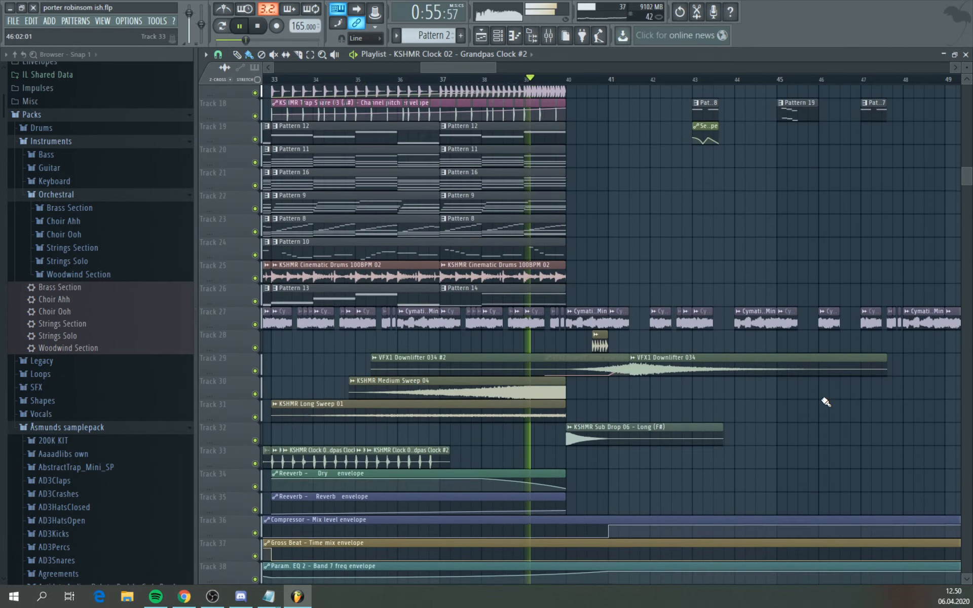
Follow the playback into the drop from bar 41, viewing the whole arrangement and a close-up of Tracks 1 to 20
{"action": "left_click_drag", "start_coordinate": [473, 66], "coordinate": [521, 69]}
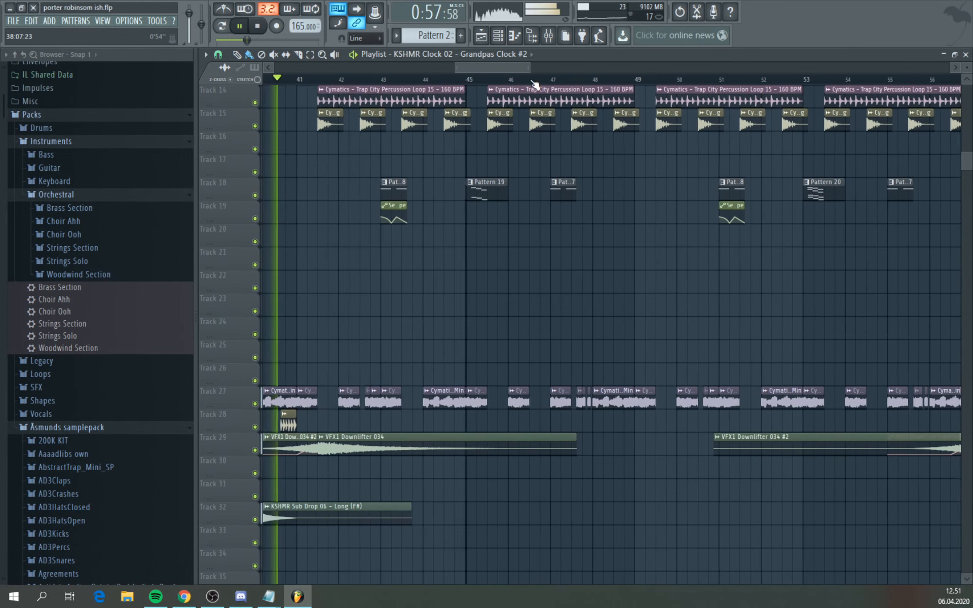
{"action": "right_click", "coordinate": [646, 224], "text": "ctrl"}
{"action": "scroll", "coordinate": [639, 233], "scroll_direction": "up", "scroll_amount": 1}
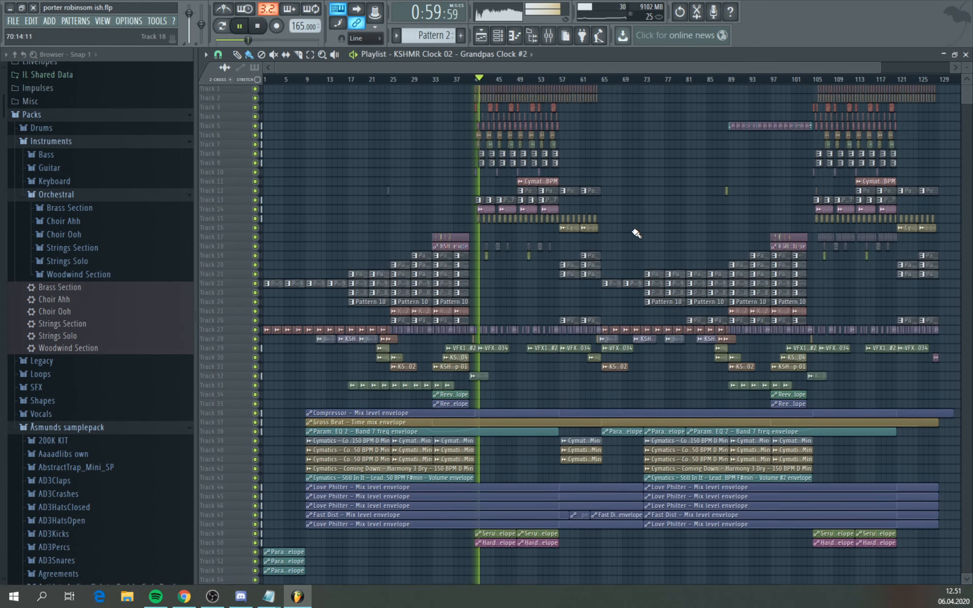
{"action": "scroll", "coordinate": [582, 142], "scroll_direction": "down", "scroll_amount": 1}
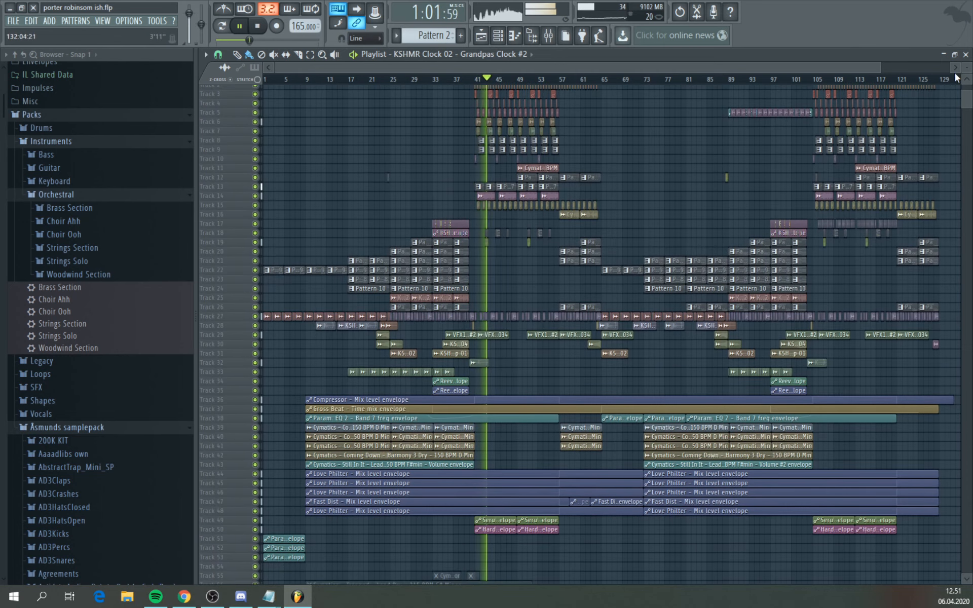
{"action": "left_click_drag", "start_coordinate": [967, 68], "coordinate": [967, 53]}
{"action": "scroll", "coordinate": [567, 218], "scroll_direction": "up", "scroll_amount": 2}
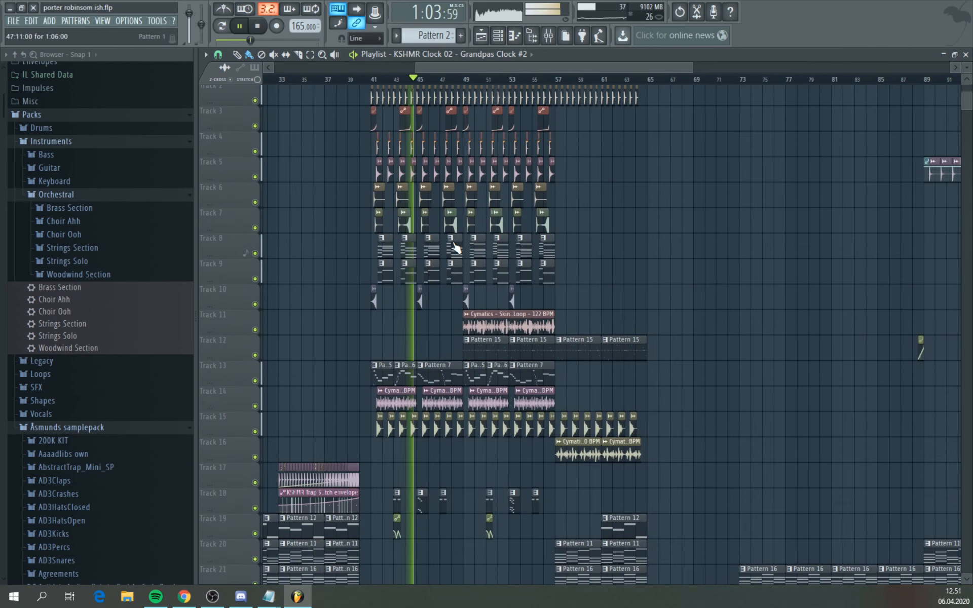
{"action": "scroll", "coordinate": [470, 261], "scroll_direction": "up", "scroll_amount": 1}
{"action": "scroll", "coordinate": [397, 310], "scroll_direction": "up", "scroll_amount": 1}
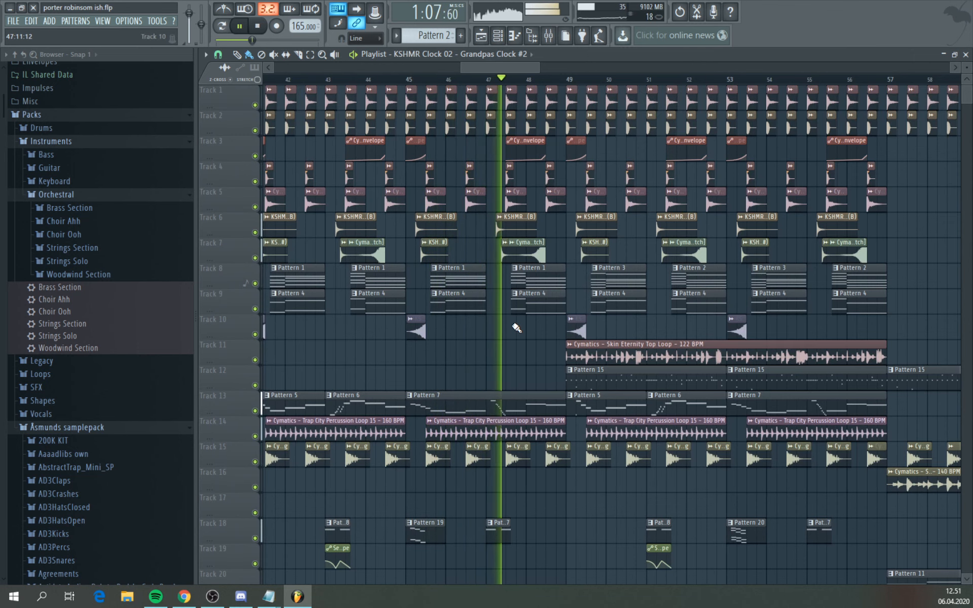
Follow the drop's playback through bars 47 to 53, reviewing the drums, pattern clips and Skin Eternity top loop on Tracks 1 to 20
{"action": "scroll", "coordinate": [516, 327], "scroll_direction": "up", "scroll_amount": 3}
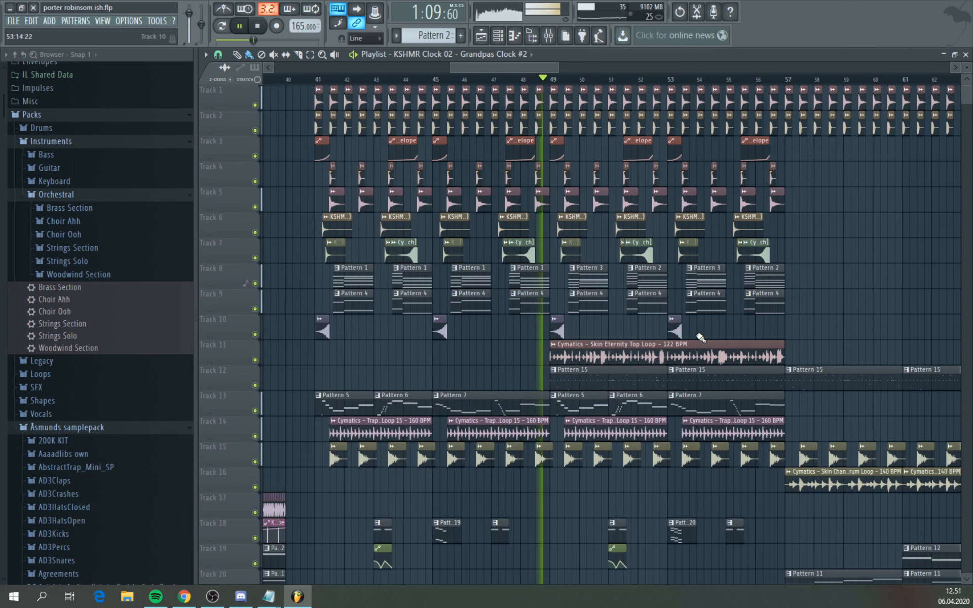
{"action": "left_click_drag", "start_coordinate": [509, 64], "coordinate": [522, 62]}
{"action": "scroll", "coordinate": [902, 303], "scroll_direction": "down", "scroll_amount": 5}
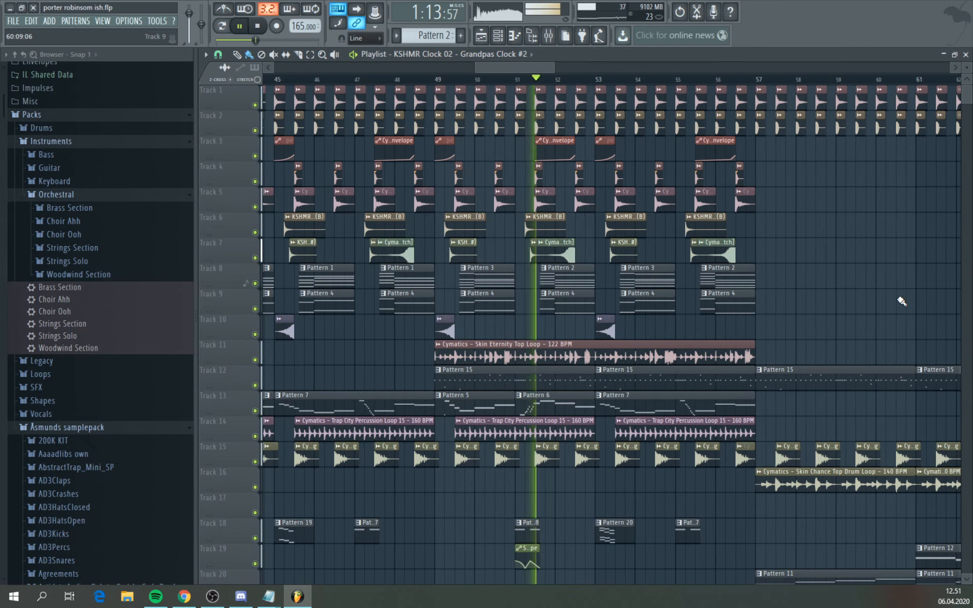
{"action": "scroll", "coordinate": [901, 301], "scroll_direction": "down", "scroll_amount": 3}
{"action": "scroll", "coordinate": [901, 301], "scroll_direction": "down", "scroll_amount": 2}
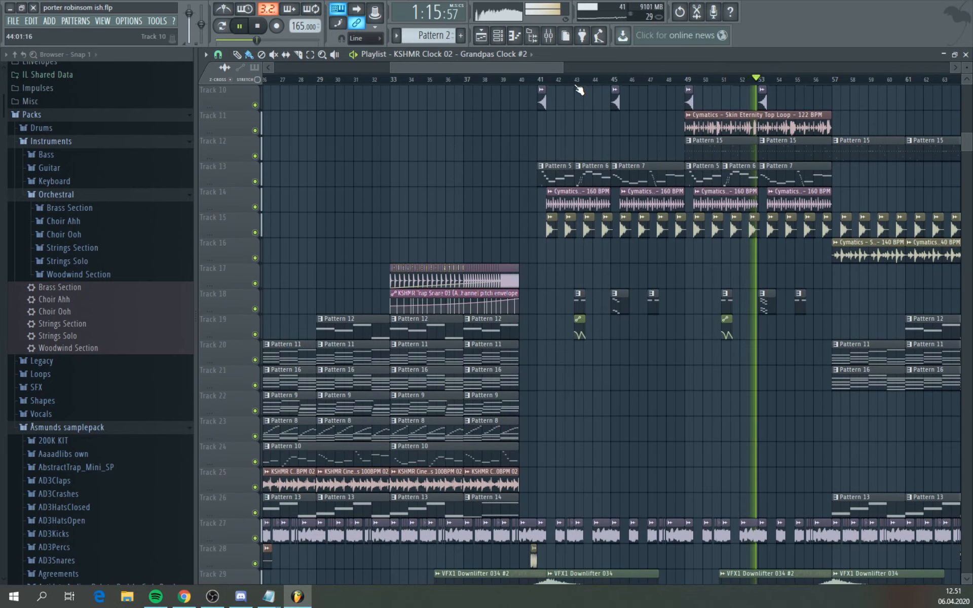
Follow the playback through bars 53 to 57, reviewing the vocal chops on Track 27 and the VFX1 Downlifter clips on Track 29
{"action": "left_click_drag", "start_coordinate": [533, 66], "coordinate": [583, 68]}
{"action": "scroll", "coordinate": [781, 439], "scroll_direction": "down", "scroll_amount": 1}
{"action": "scroll", "coordinate": [781, 438], "scroll_direction": "down", "scroll_amount": 2}
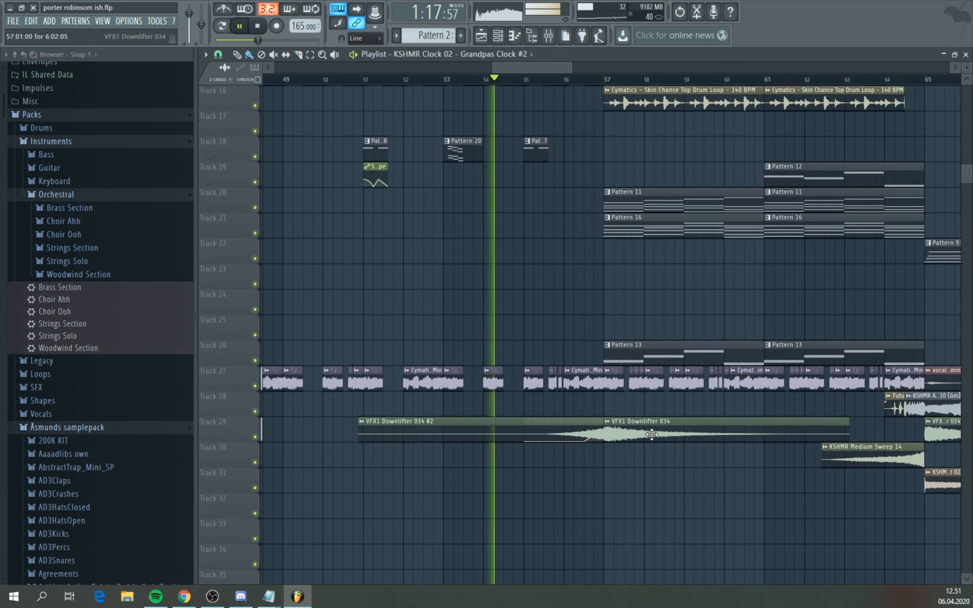
{"action": "scroll", "coordinate": [557, 424], "scroll_direction": "up", "scroll_amount": 4}
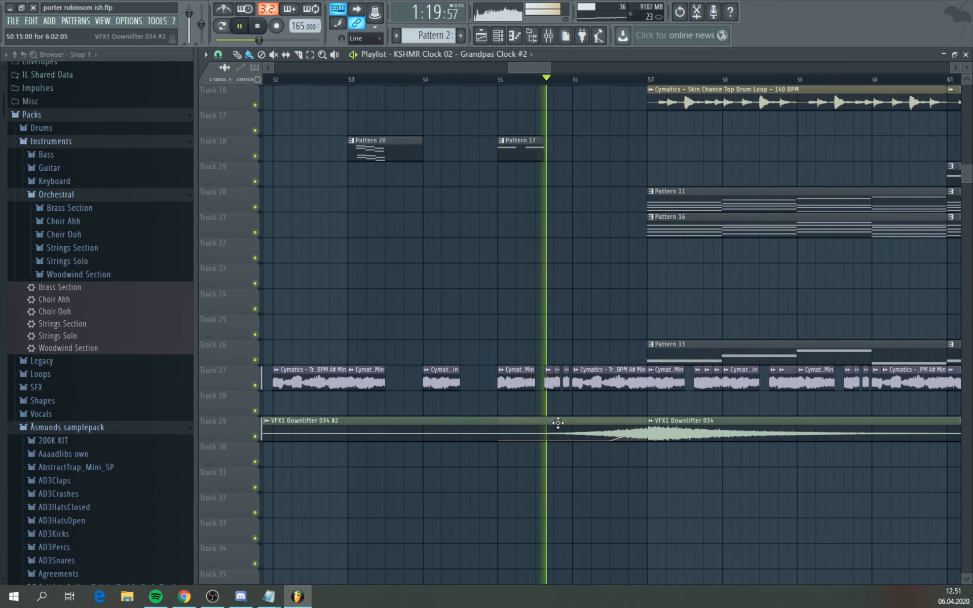
{"action": "scroll", "coordinate": [557, 423], "scroll_direction": "down", "scroll_amount": 5}
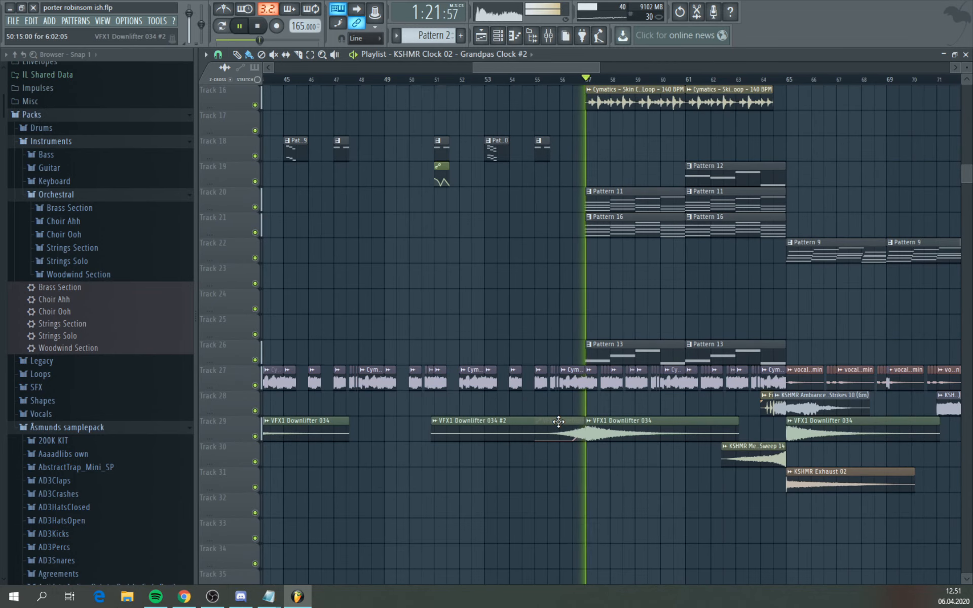
Follow the playback through bars 57 to 62, reviewing the post-drop patterns and the whole arrangement with its automation envelopes
{"action": "scroll", "coordinate": [765, 410], "scroll_direction": "up", "scroll_amount": 3}
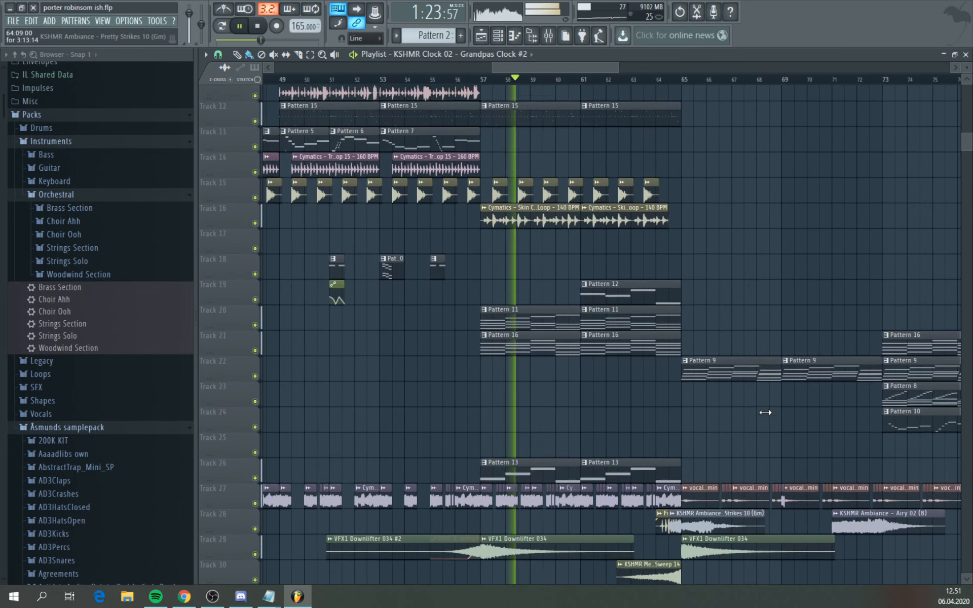
{"action": "scroll", "coordinate": [768, 405], "scroll_direction": "down", "scroll_amount": 6}
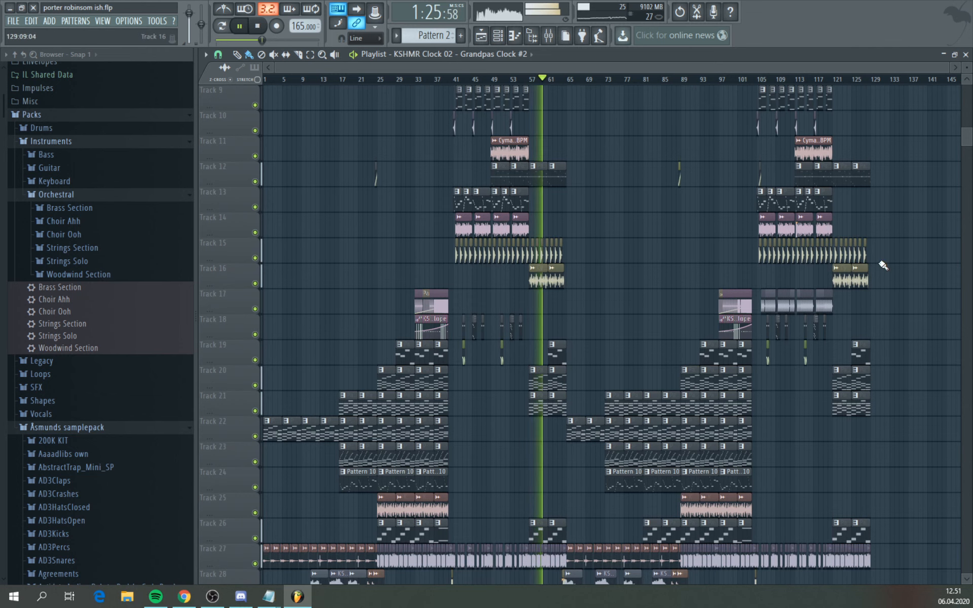
{"action": "right_click", "coordinate": [934, 154], "text": "ctrl"}
{"action": "scroll", "coordinate": [774, 309], "scroll_direction": "down", "scroll_amount": 3}
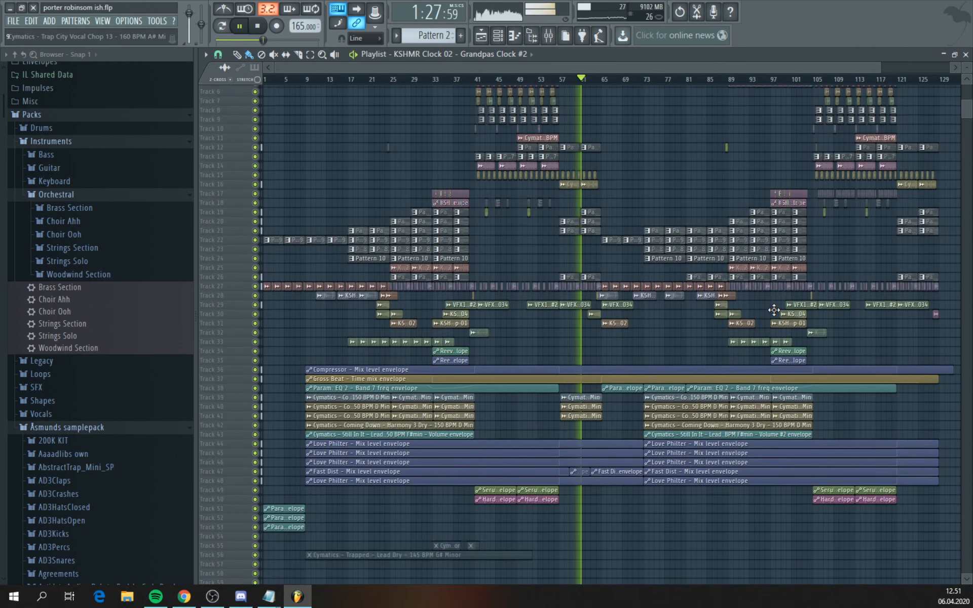
{"action": "scroll", "coordinate": [773, 310], "scroll_direction": "up", "scroll_amount": 4}
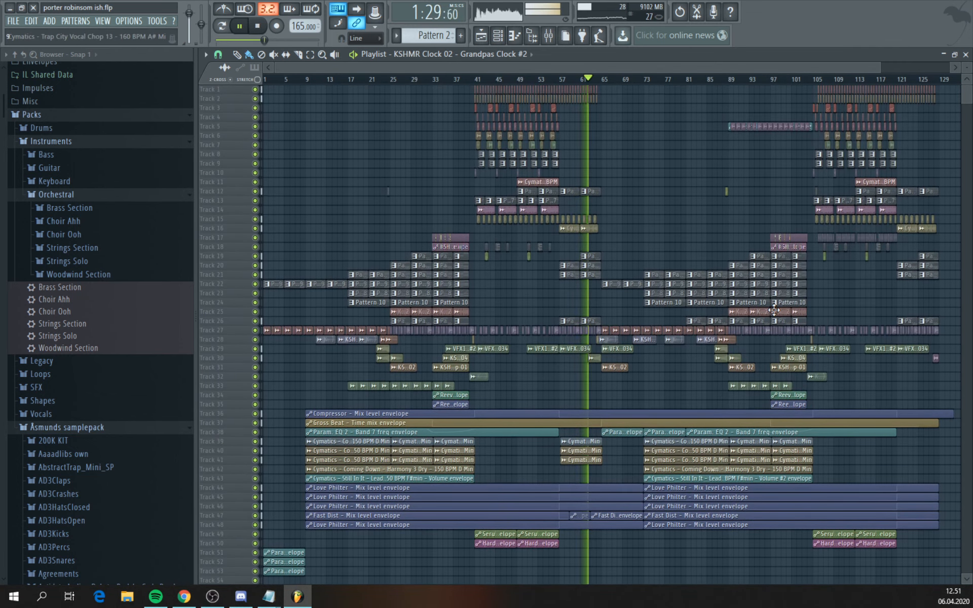